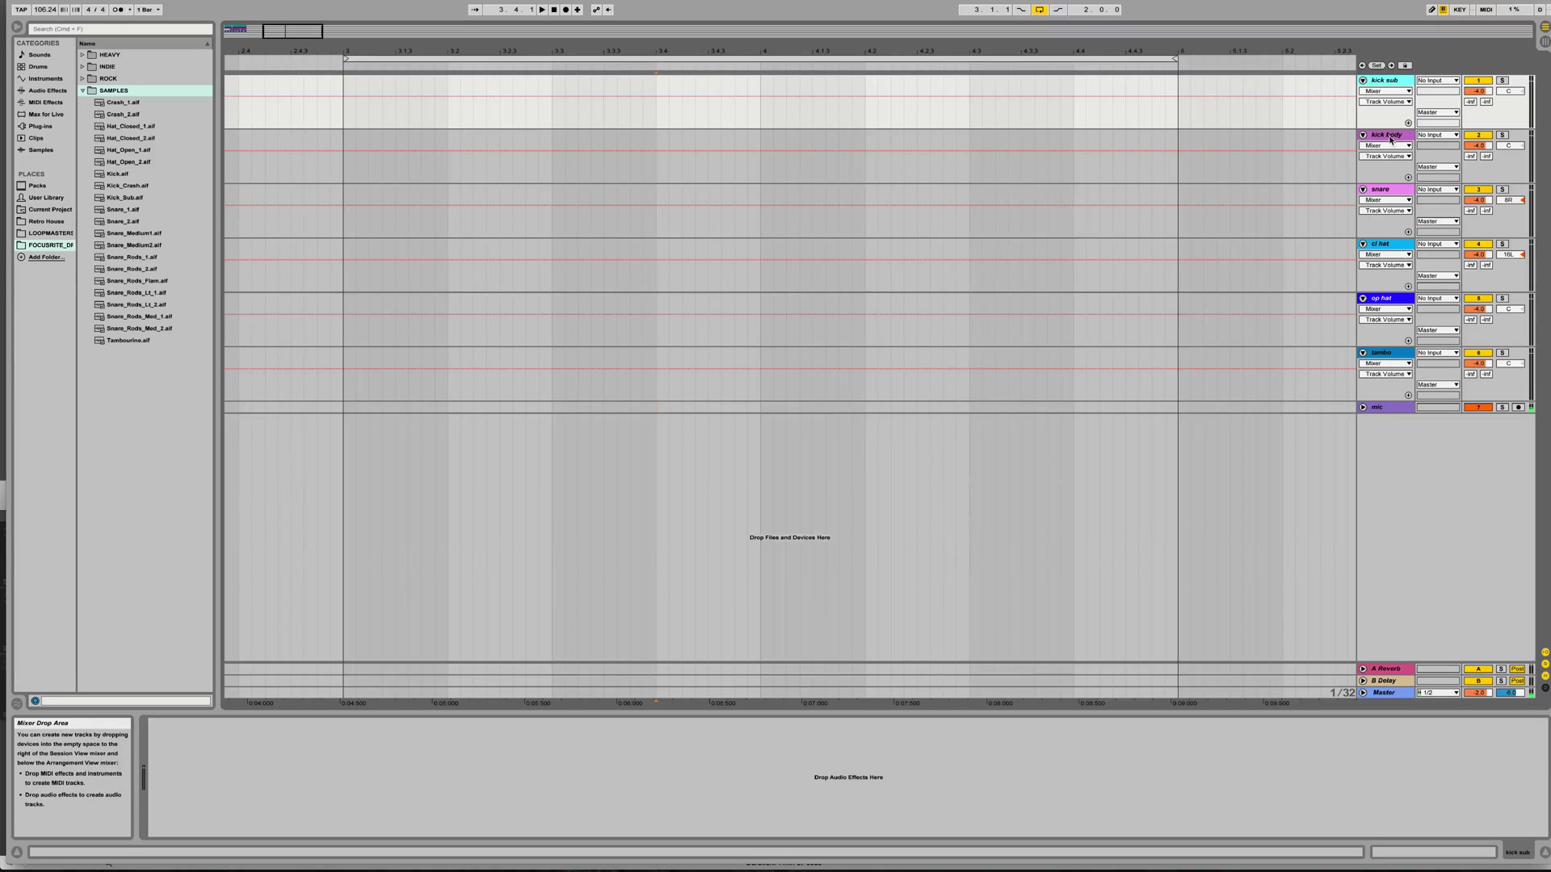
Place the Kick_Sub sample from the SAMPLES folder on the kick sub track.
click(121, 200)
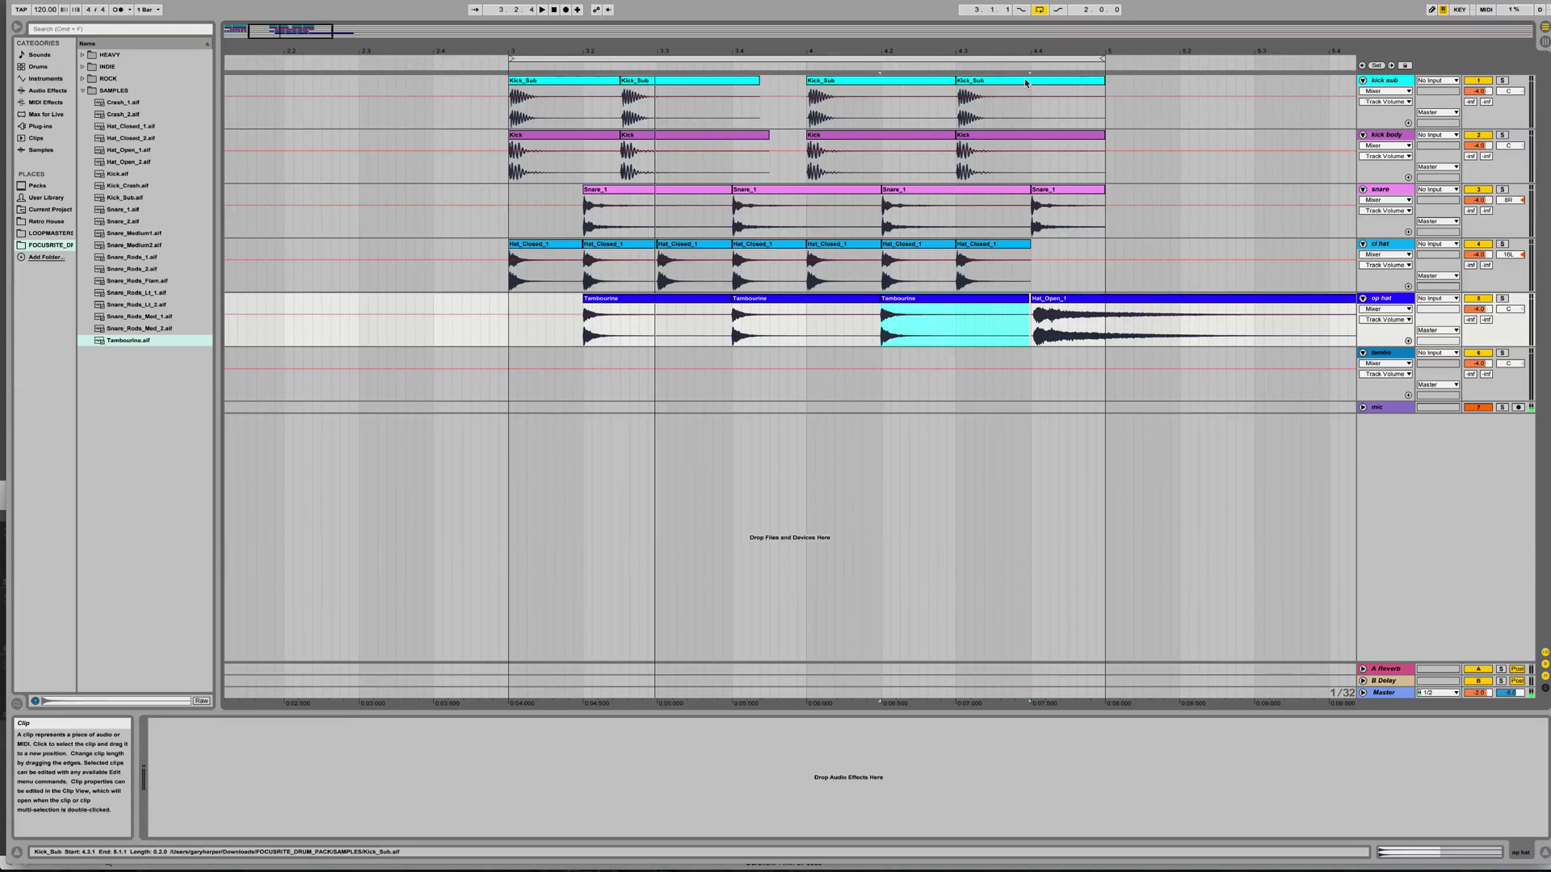
Solo the kick sub track and load EQ Eight onto it with the expanded frequency display open.
click(1458, 97)
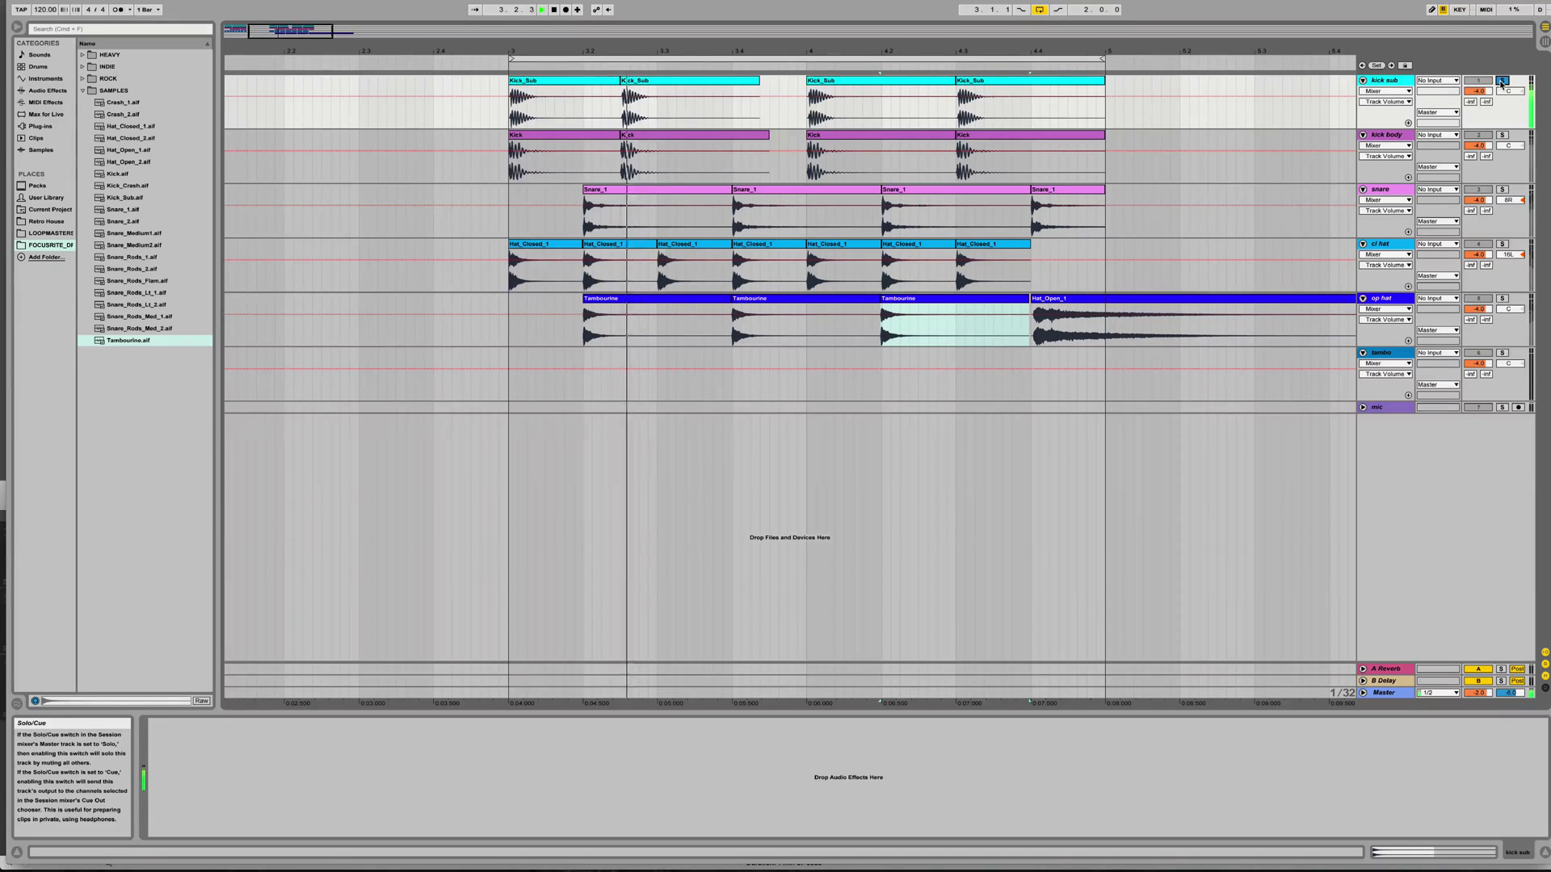
click(46, 78)
click(47, 91)
double_click(113, 174)
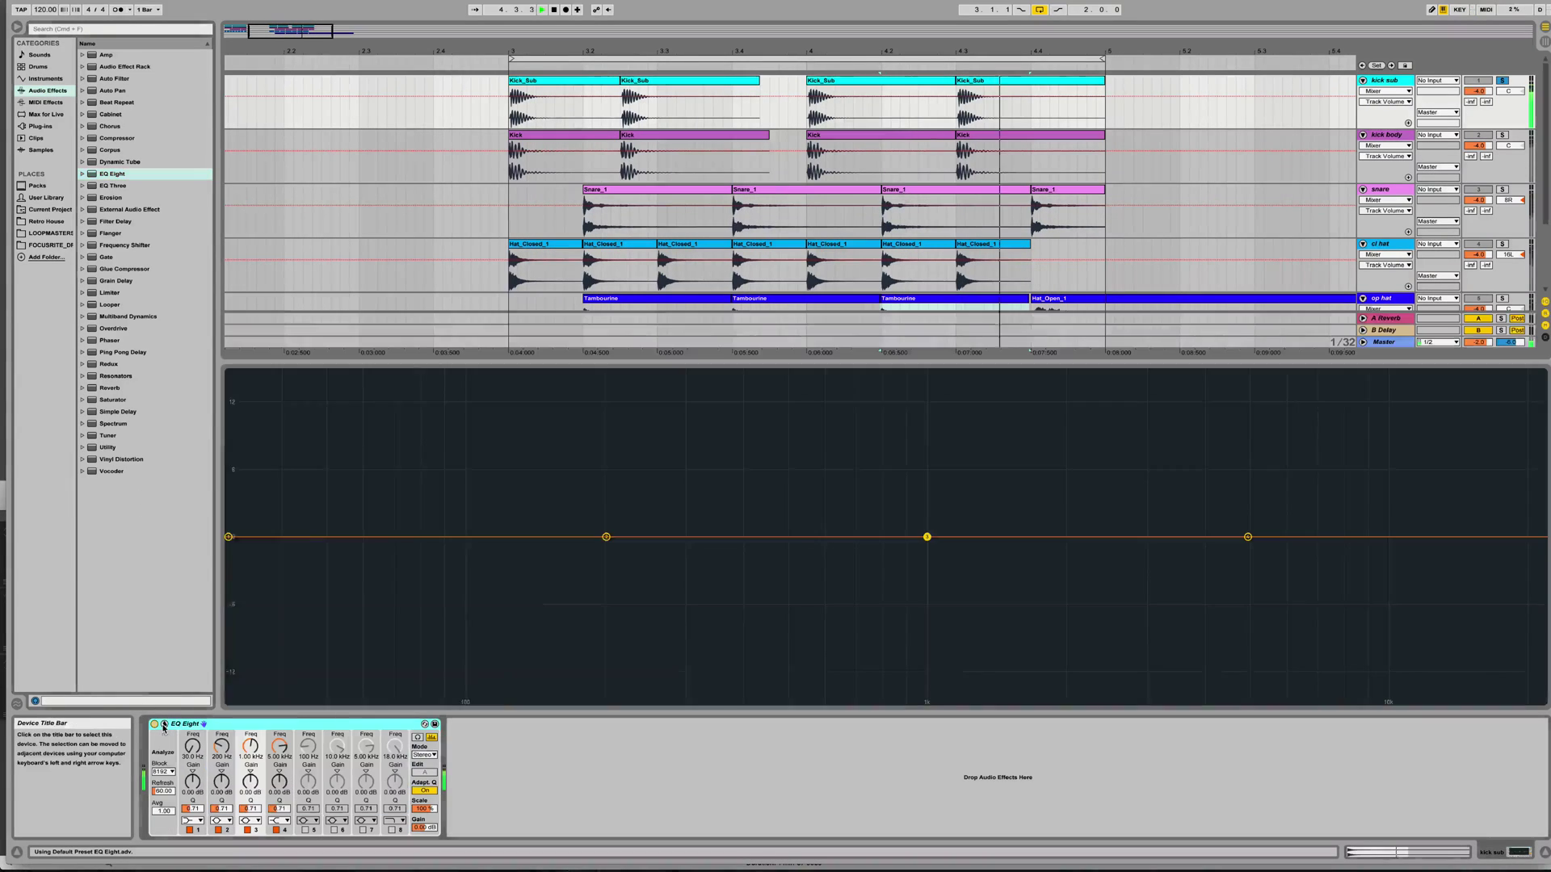
click(165, 723)
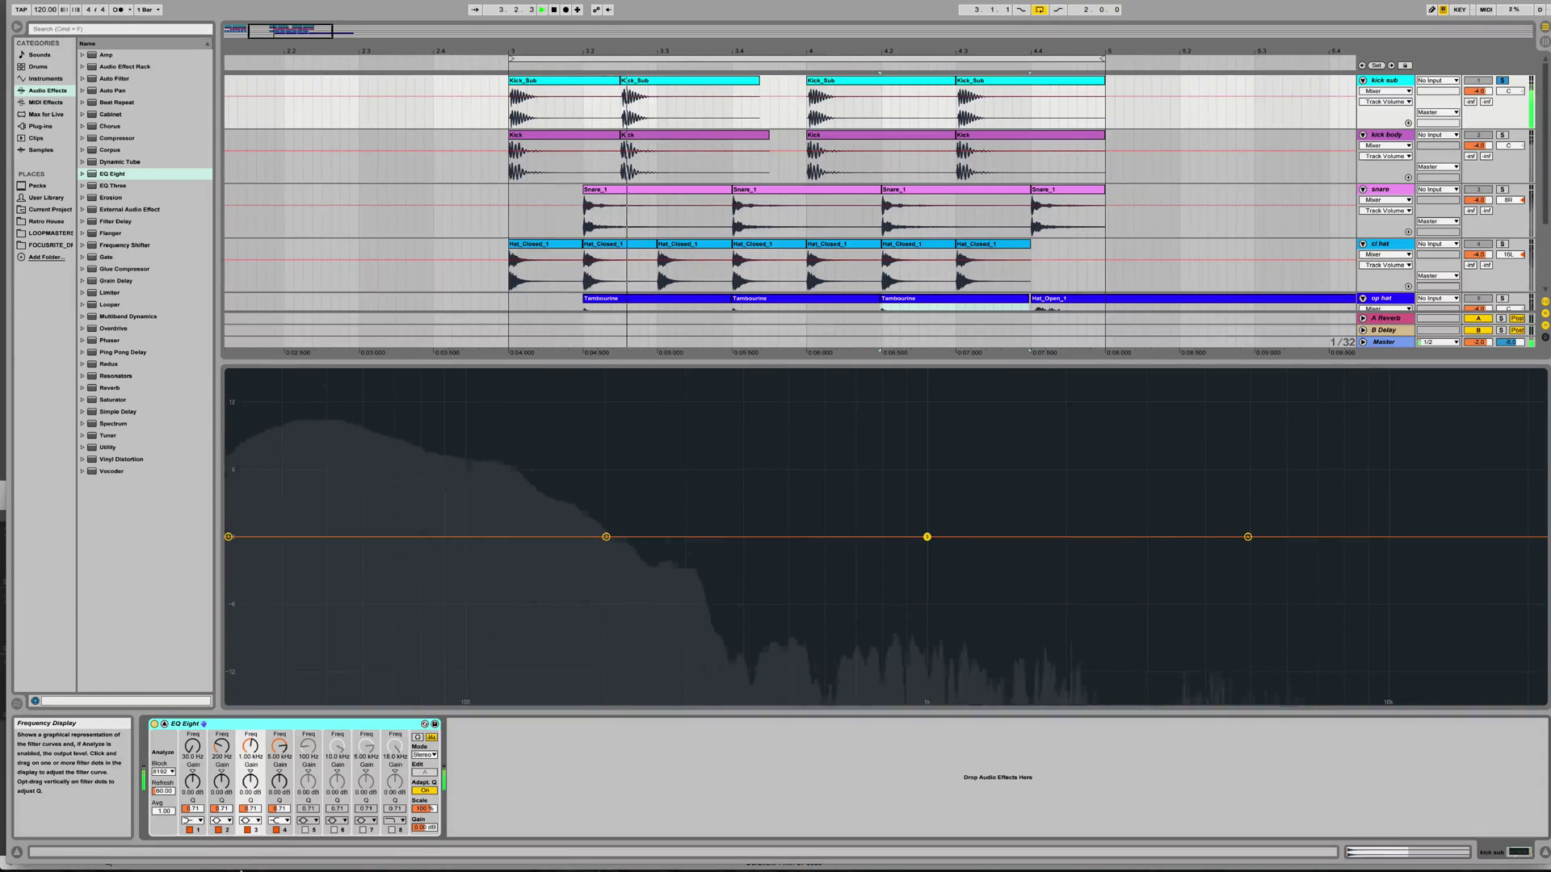
Enable the band 8 high cut on the kick sub's EQ Eight at about 529 Hz and unsolo the track.
click(391, 829)
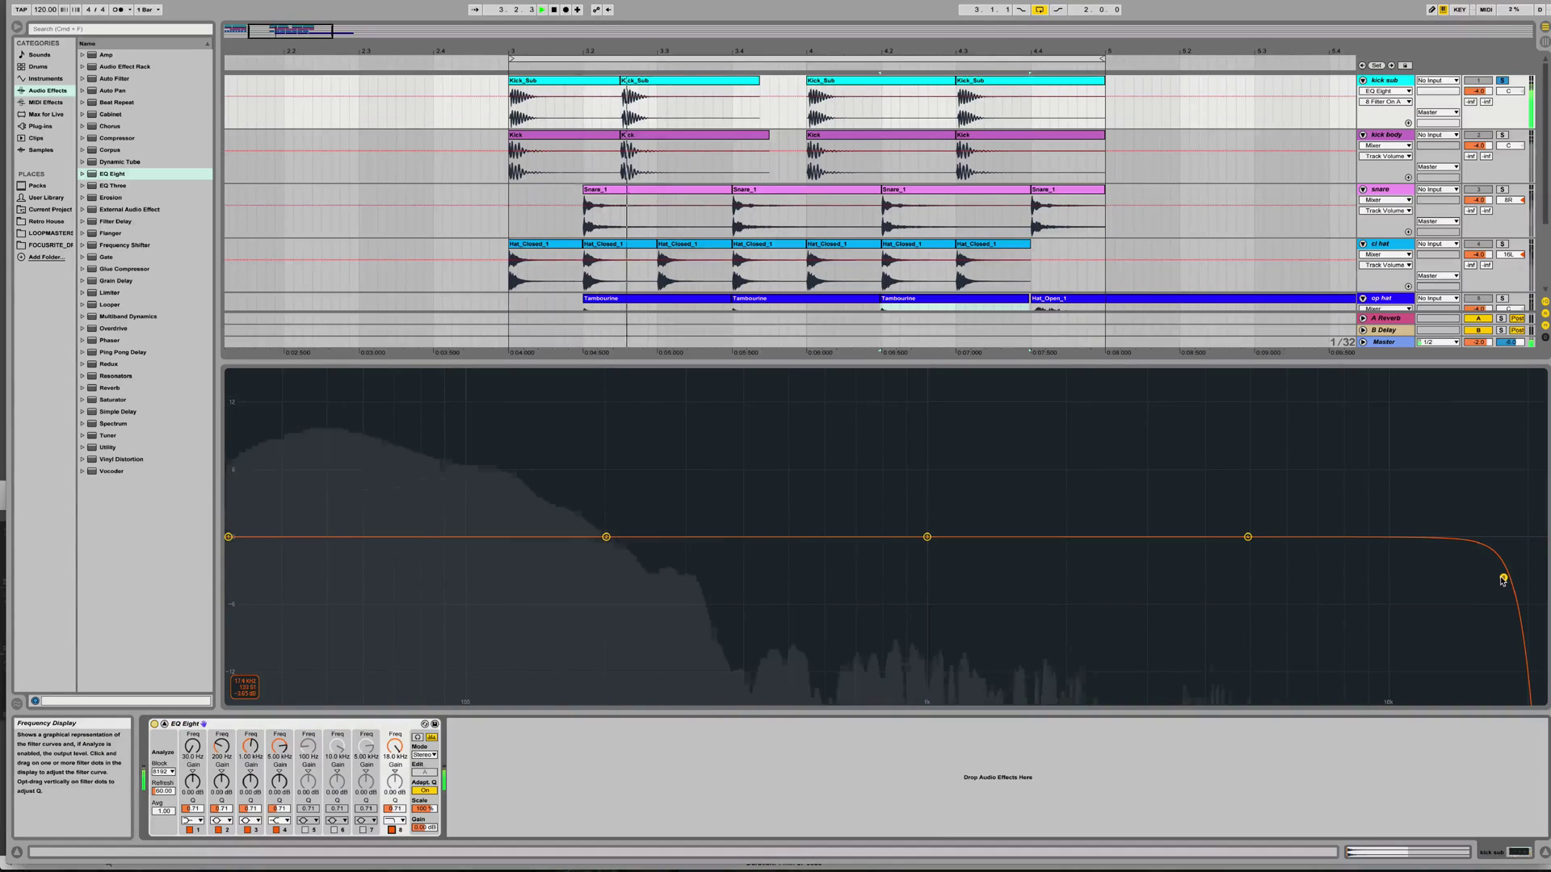
drag(1501, 578, 1100, 598)
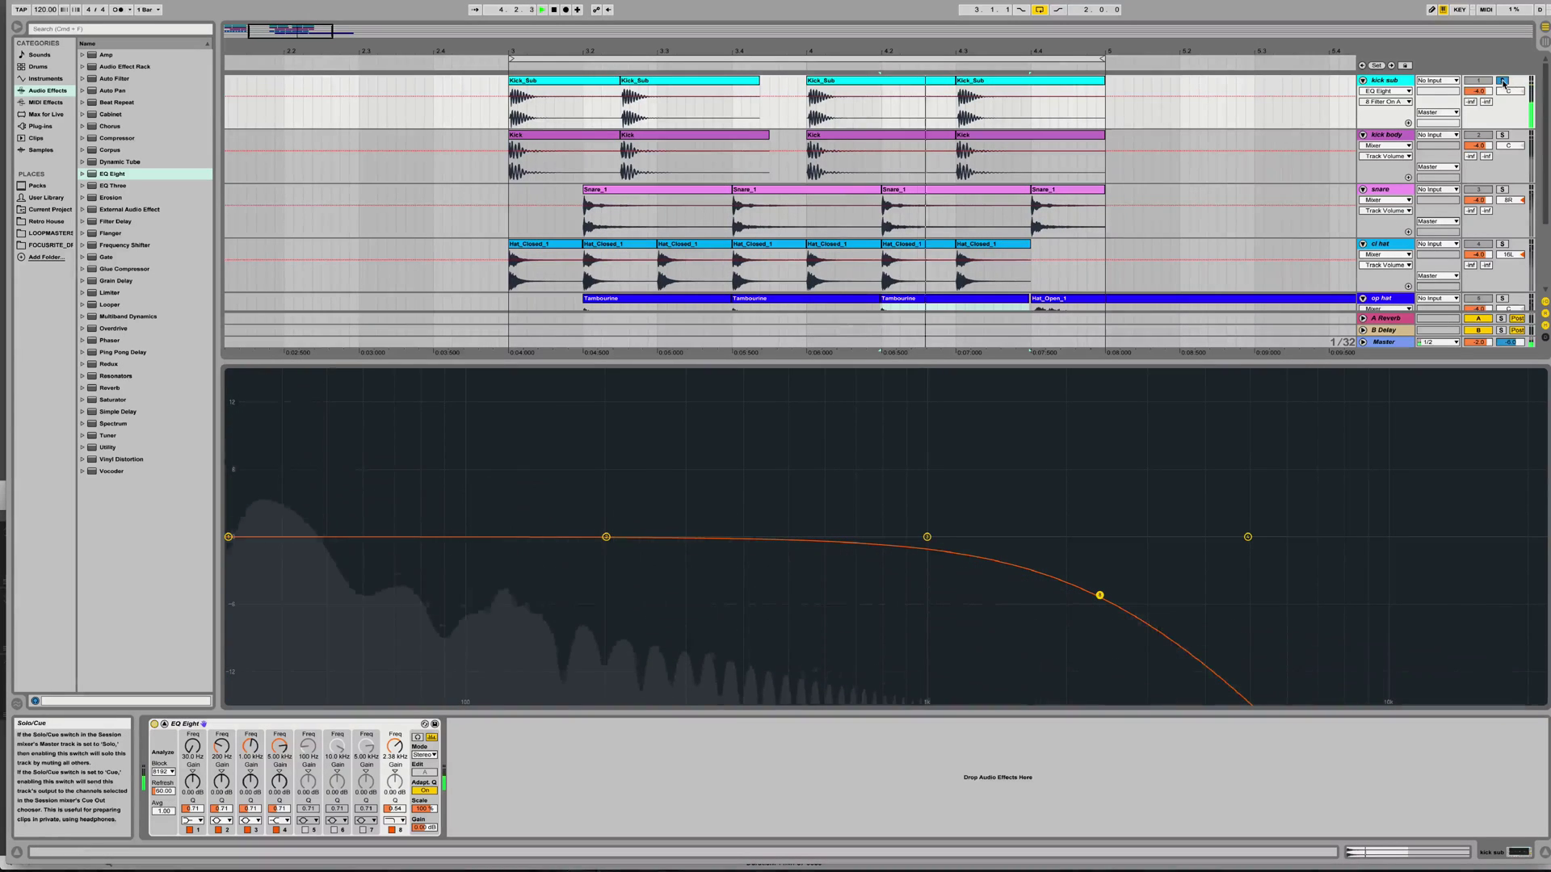
click(1503, 83)
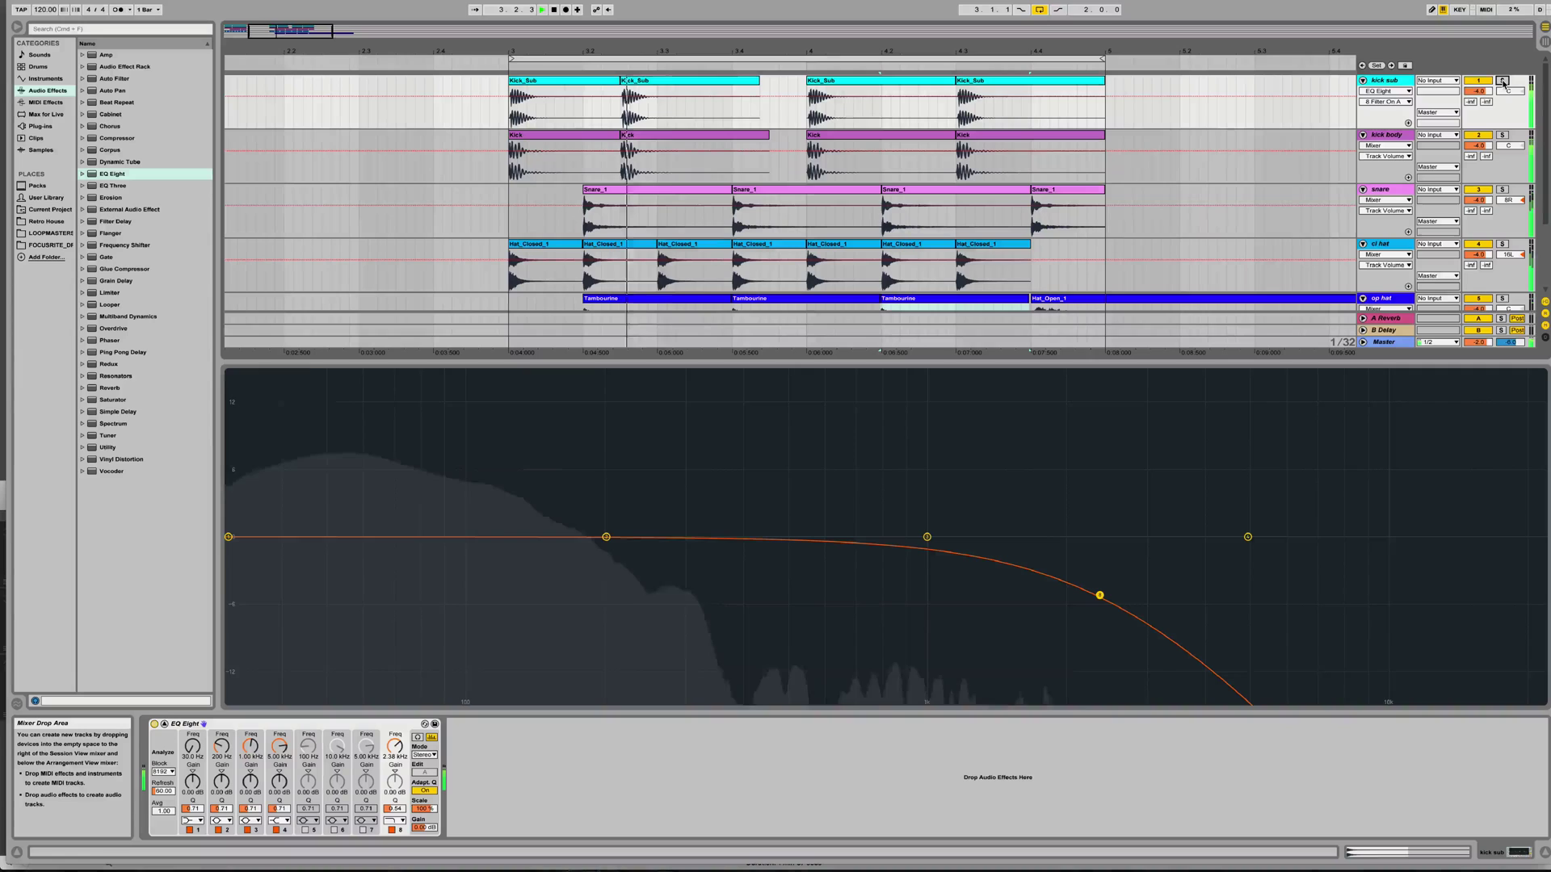
key(space)
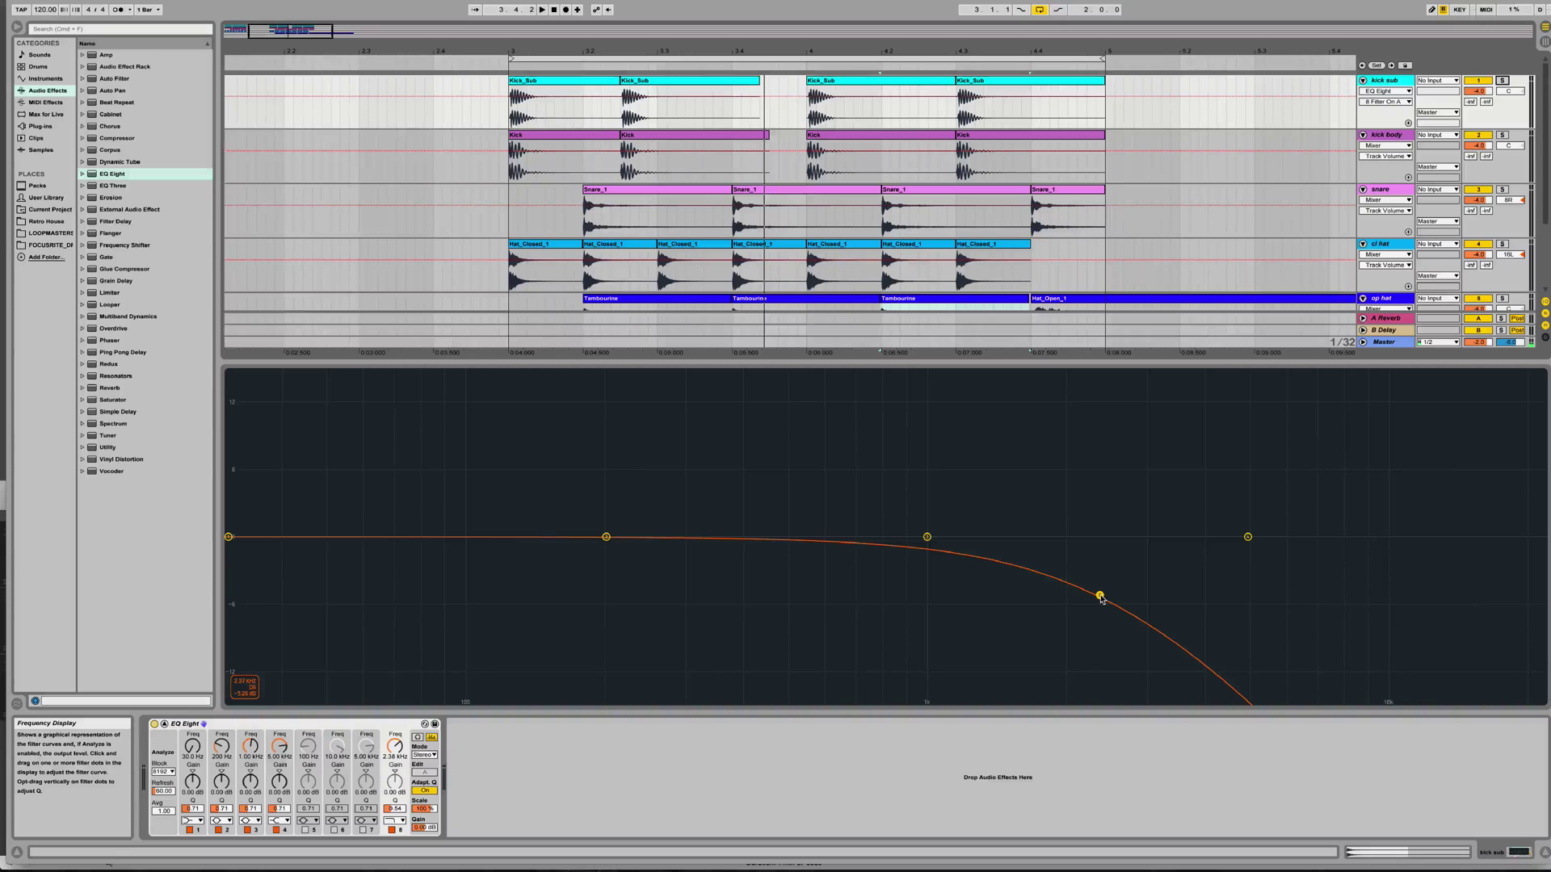
drag(1101, 600, 958, 587)
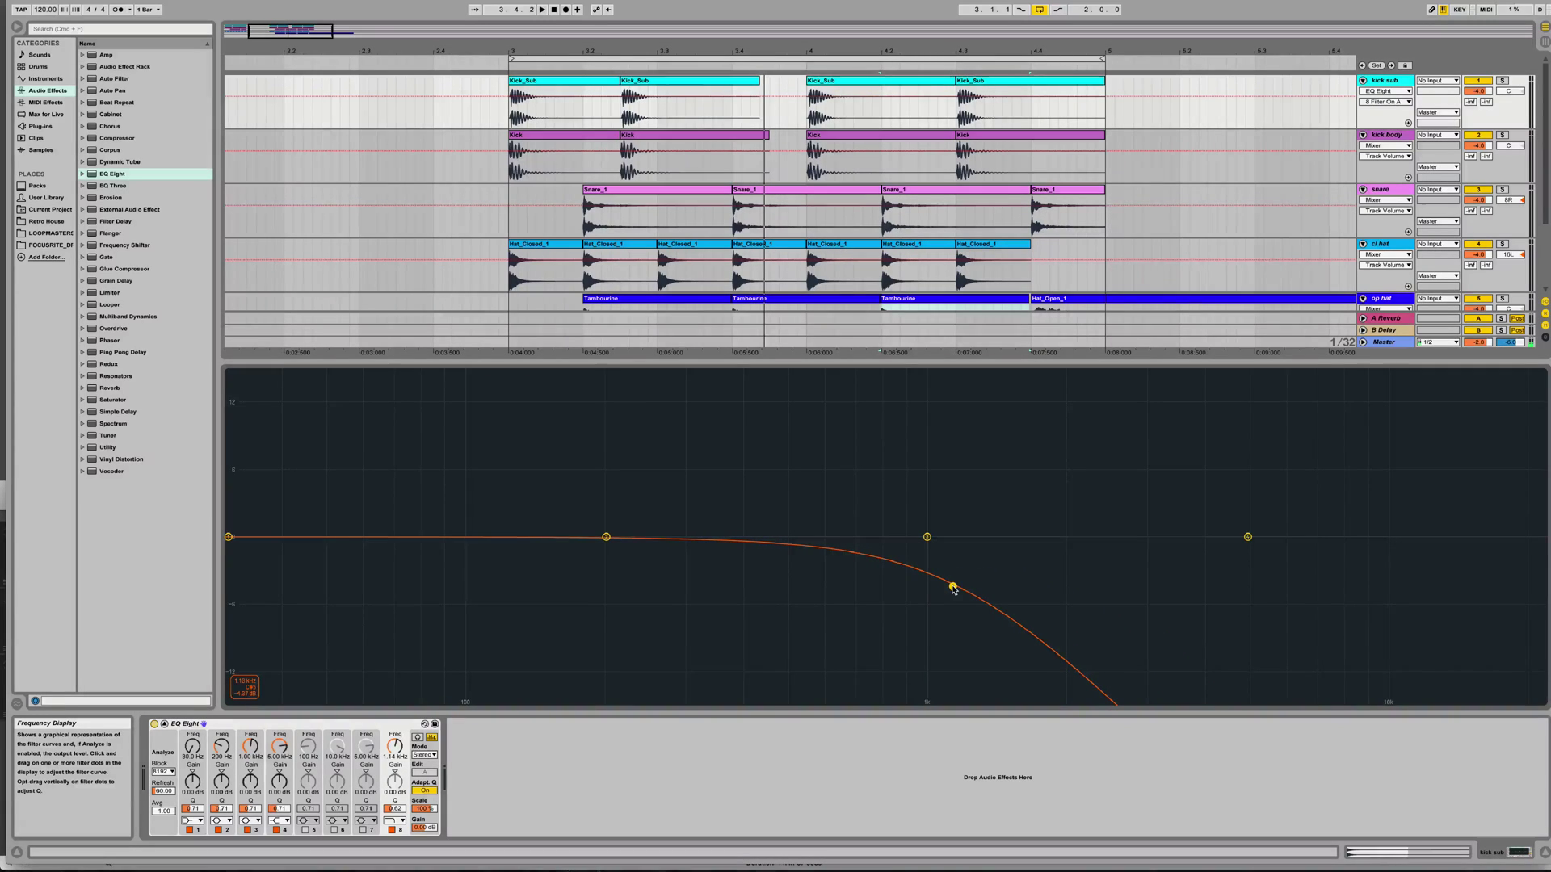
drag(953, 588, 797, 571)
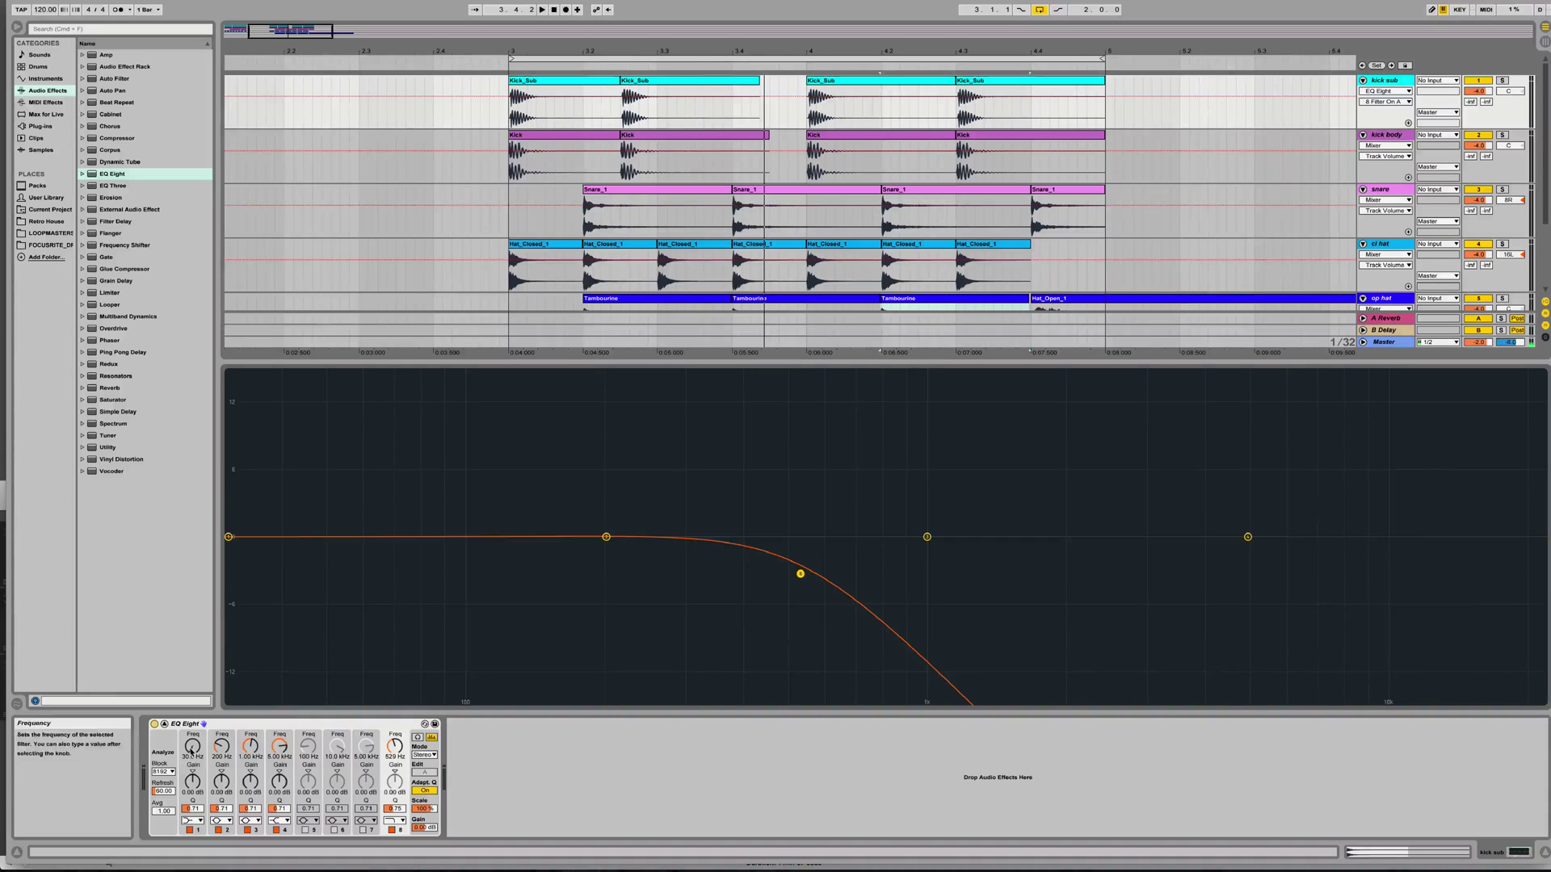
Change band 1 of the kick sub's EQ to a steep low cut at about 35 Hz and play the loop.
click(192, 821)
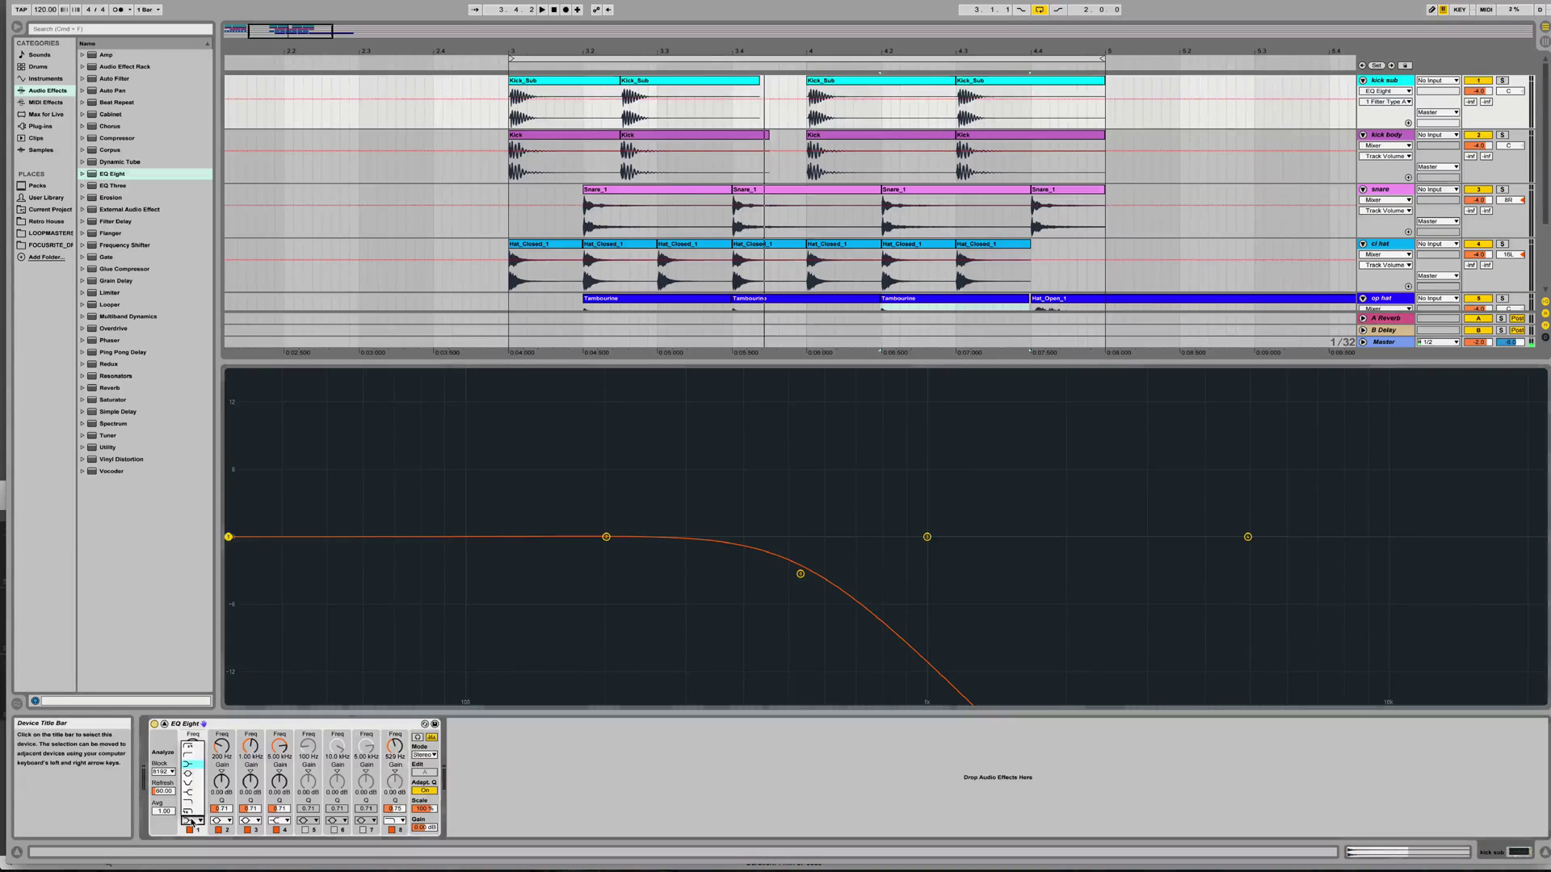
click(198, 747)
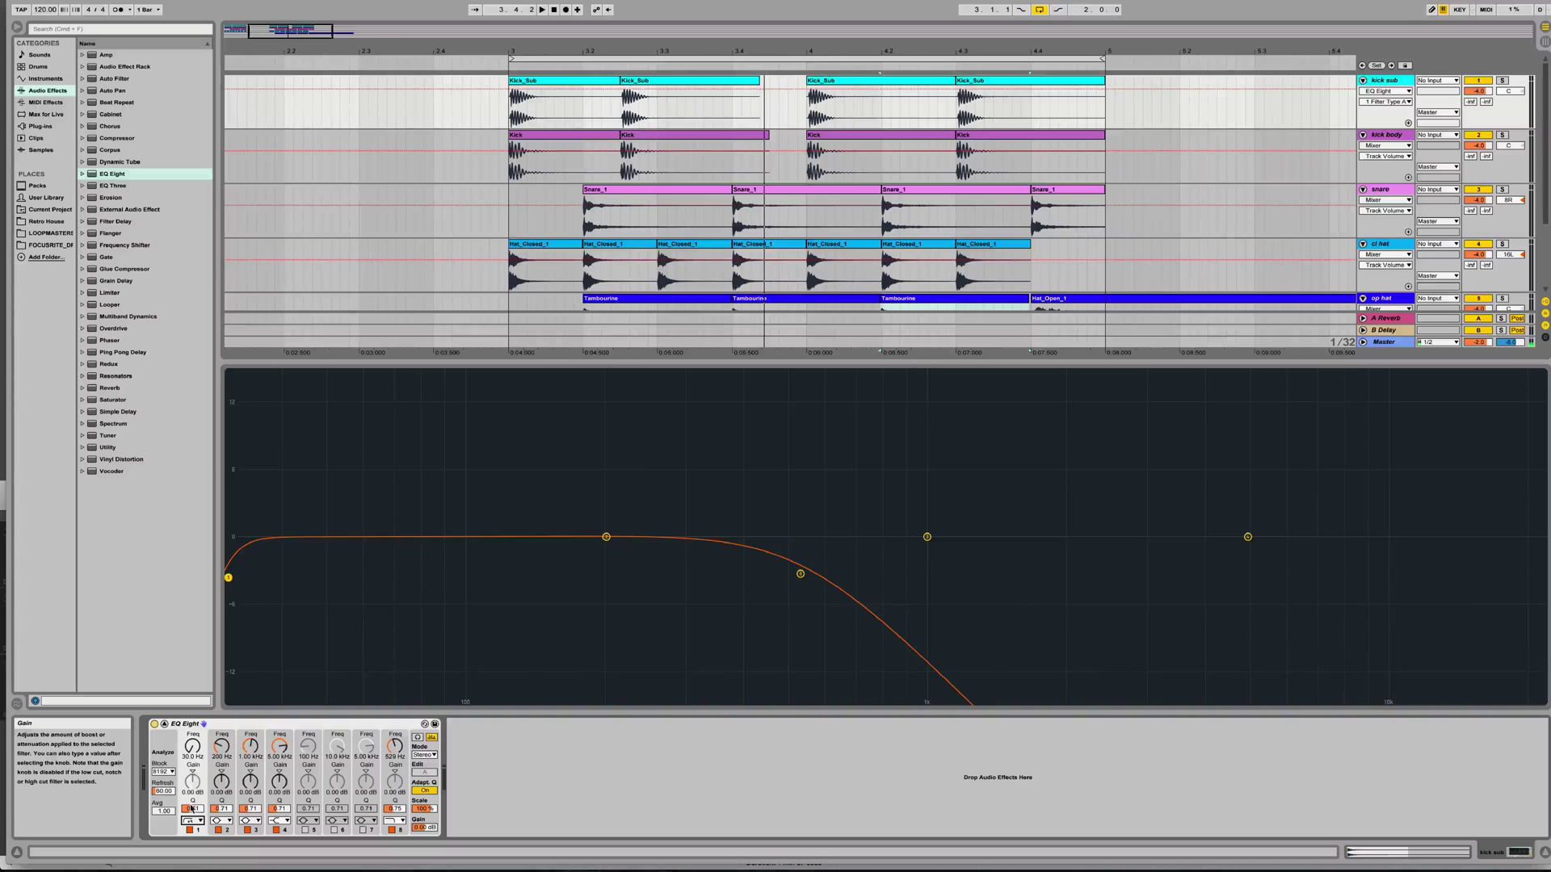
mouse_move(192, 747)
mouse_down()
mouse_move(192, 715)
mouse_move(192, 746)
mouse_up()
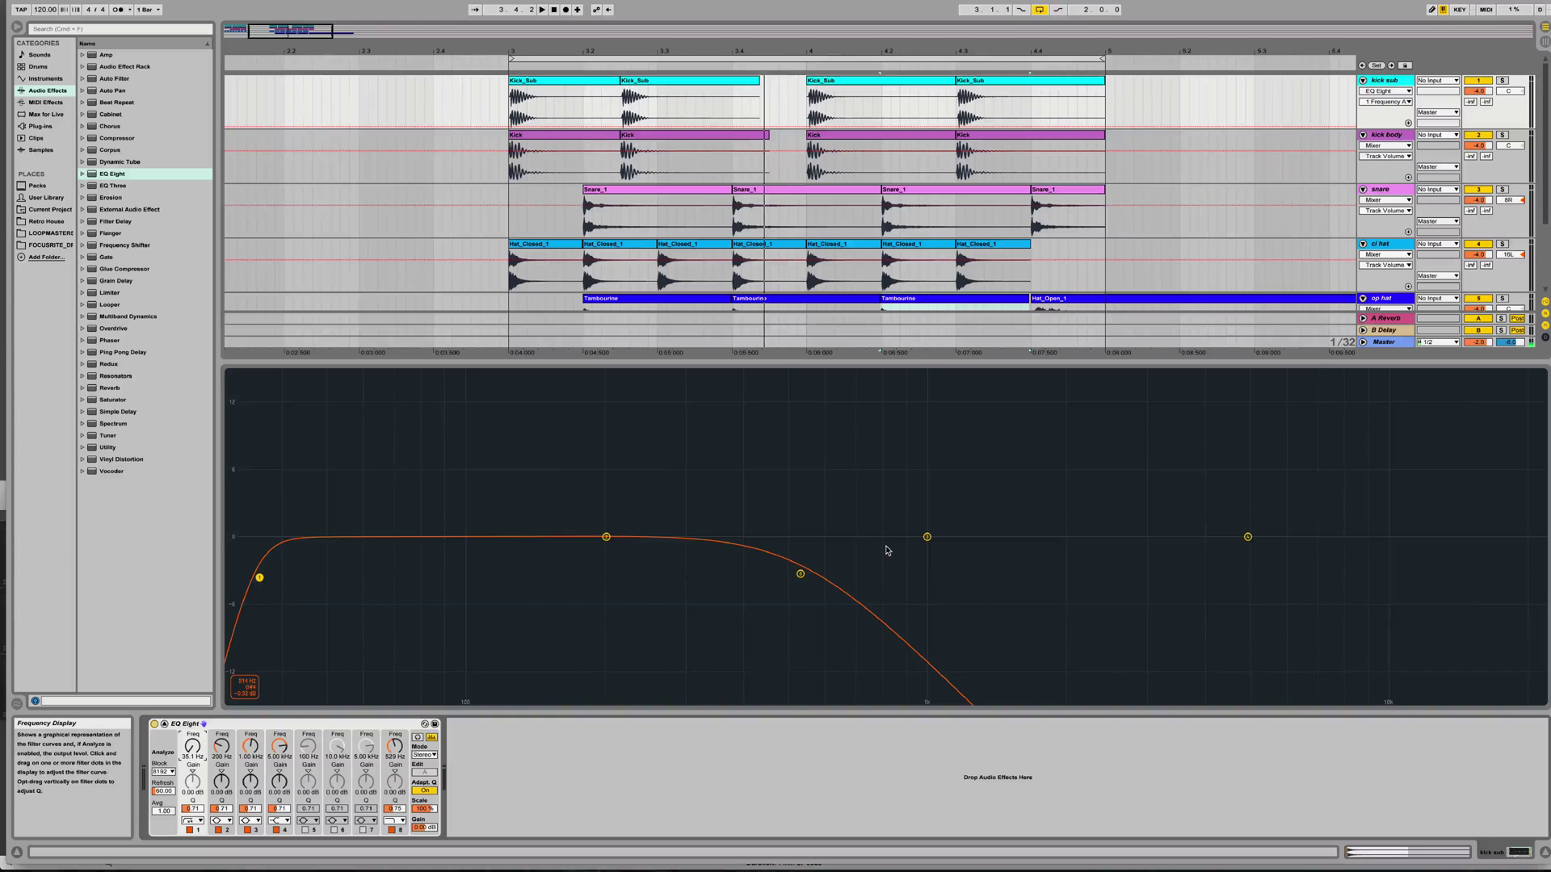
key(space)
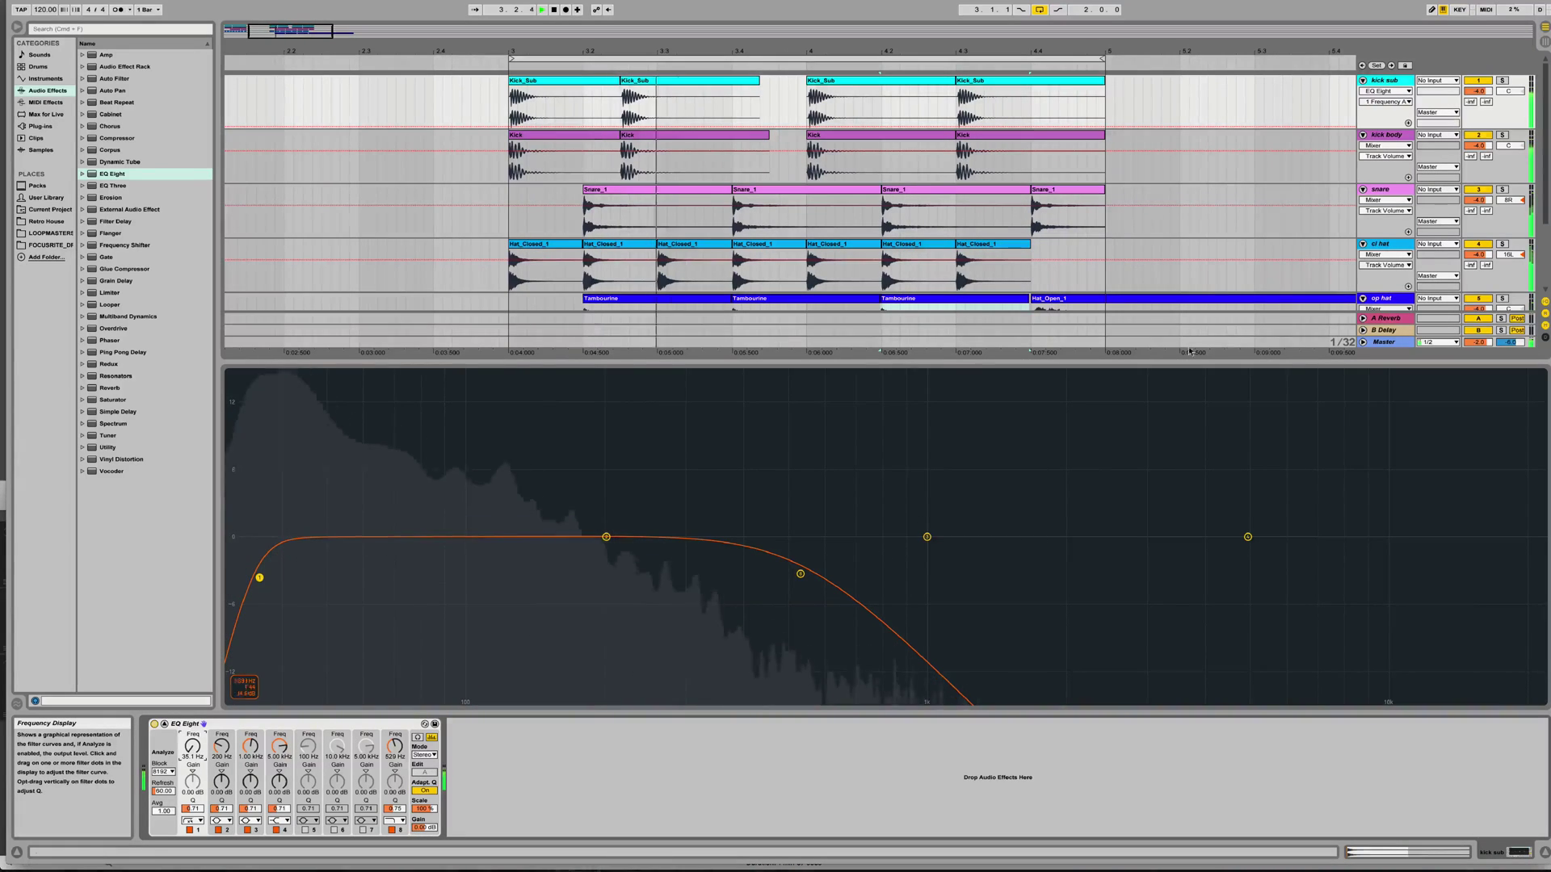
Mute the snare, cl hat, op hat and tambourine tracks so that only the two kick tracks play.
click(1479, 190)
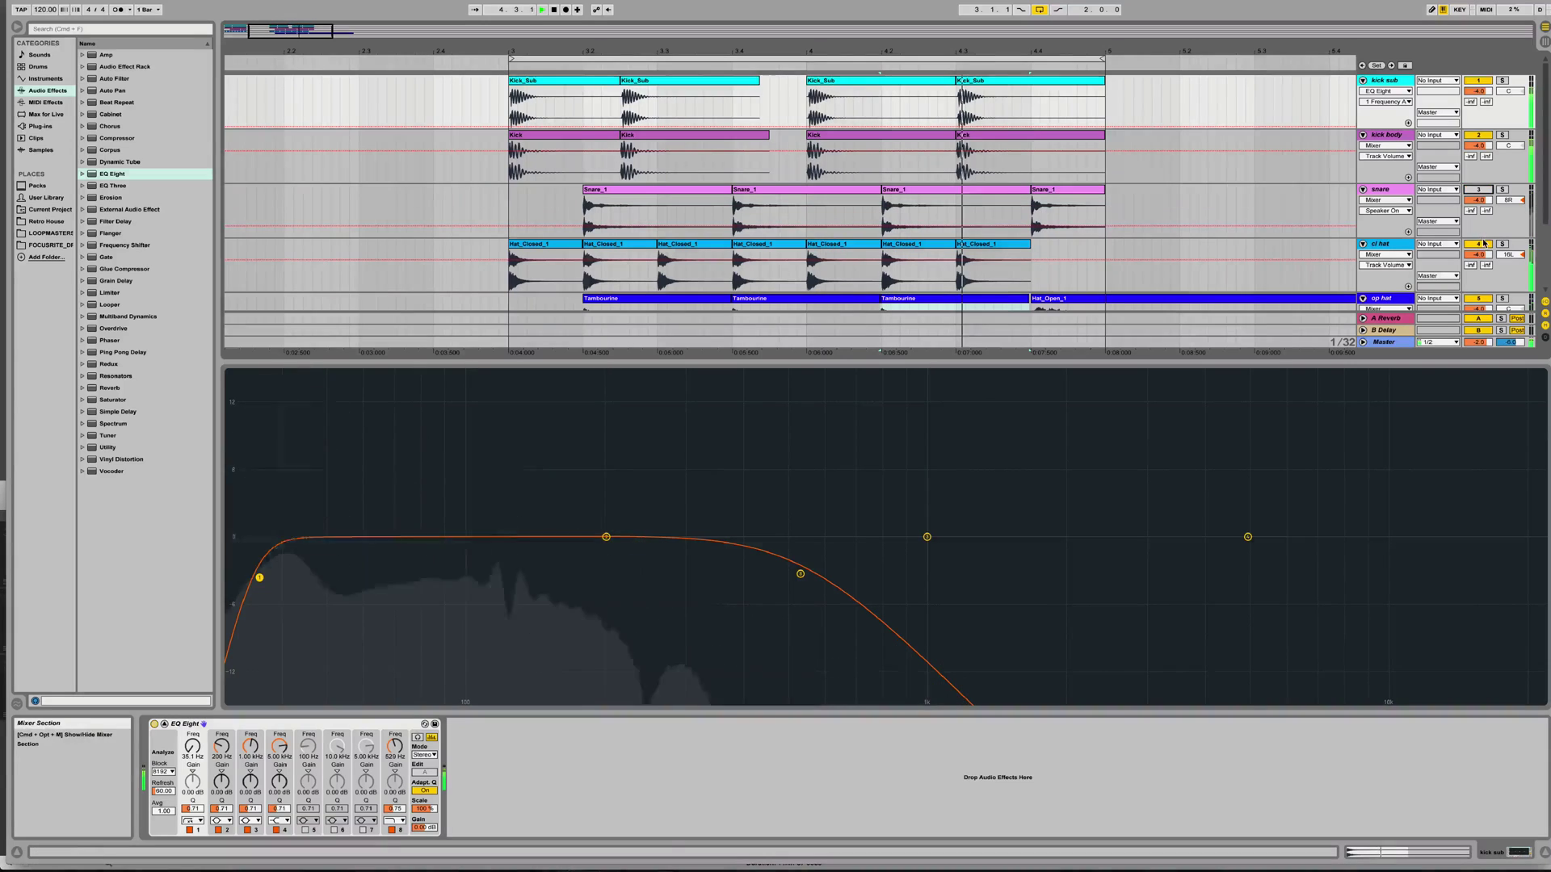
click(1478, 244)
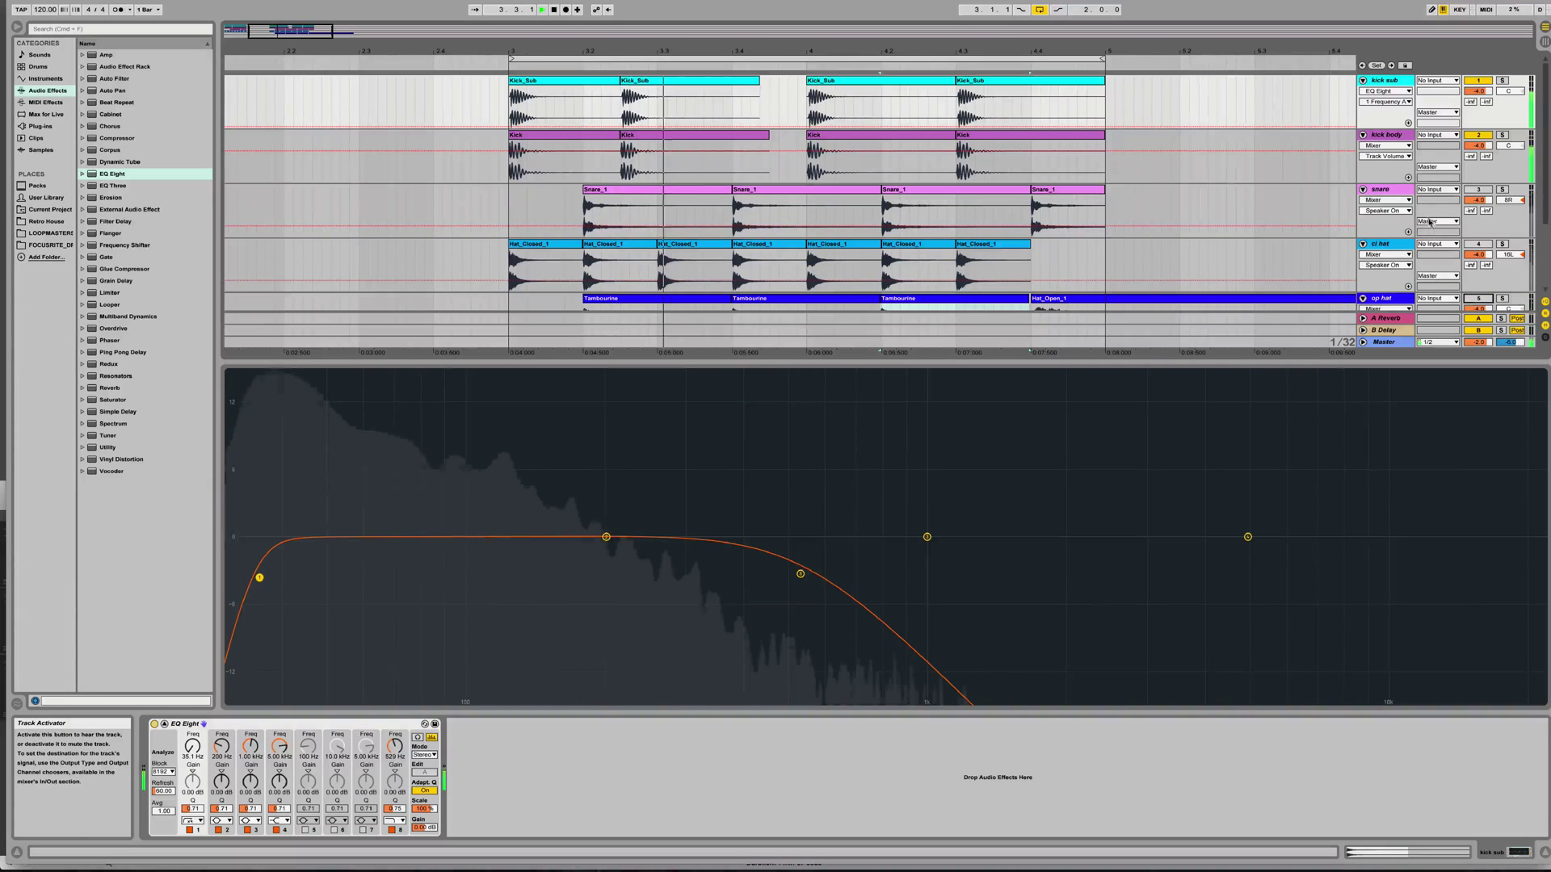
click(1412, 239)
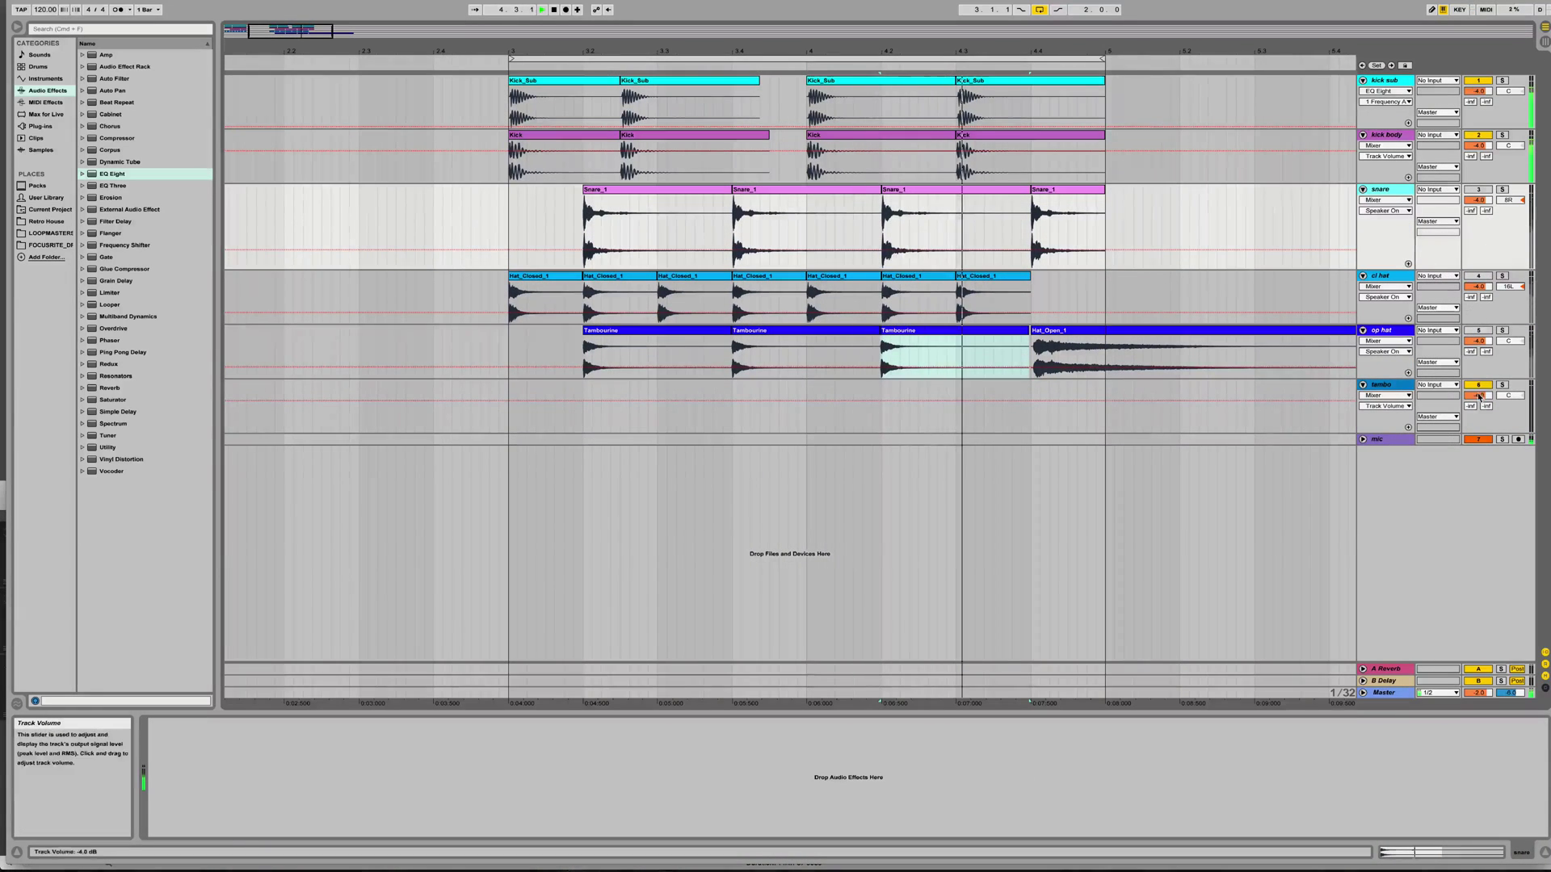
click(1476, 386)
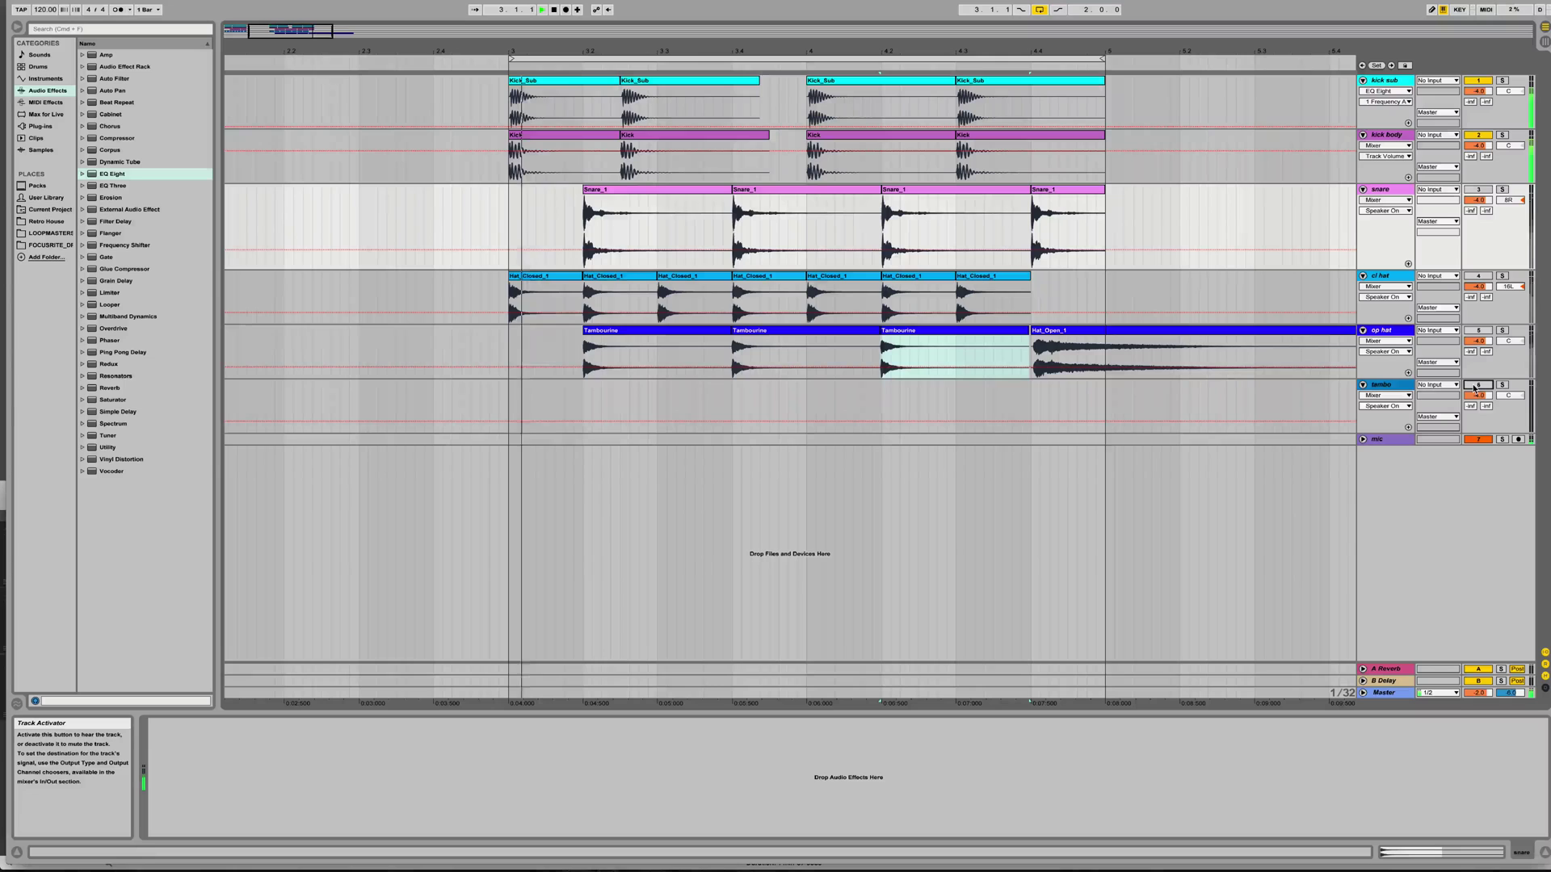
Solo the kick body track and load EQ Eight onto it with the expanded frequency display open.
click(1399, 137)
click(1505, 136)
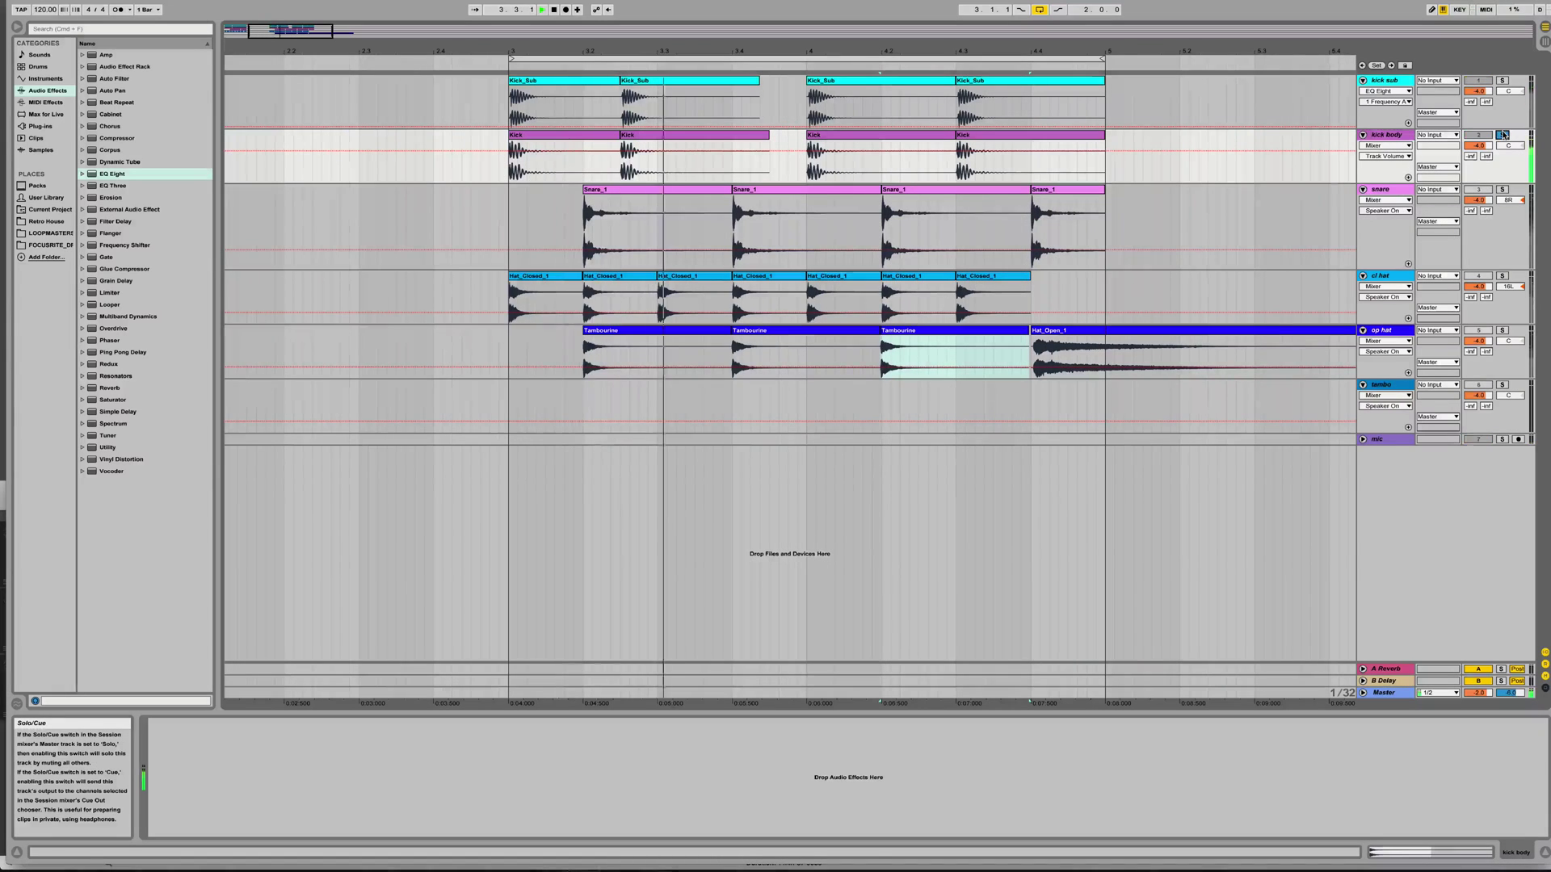
click(1503, 136)
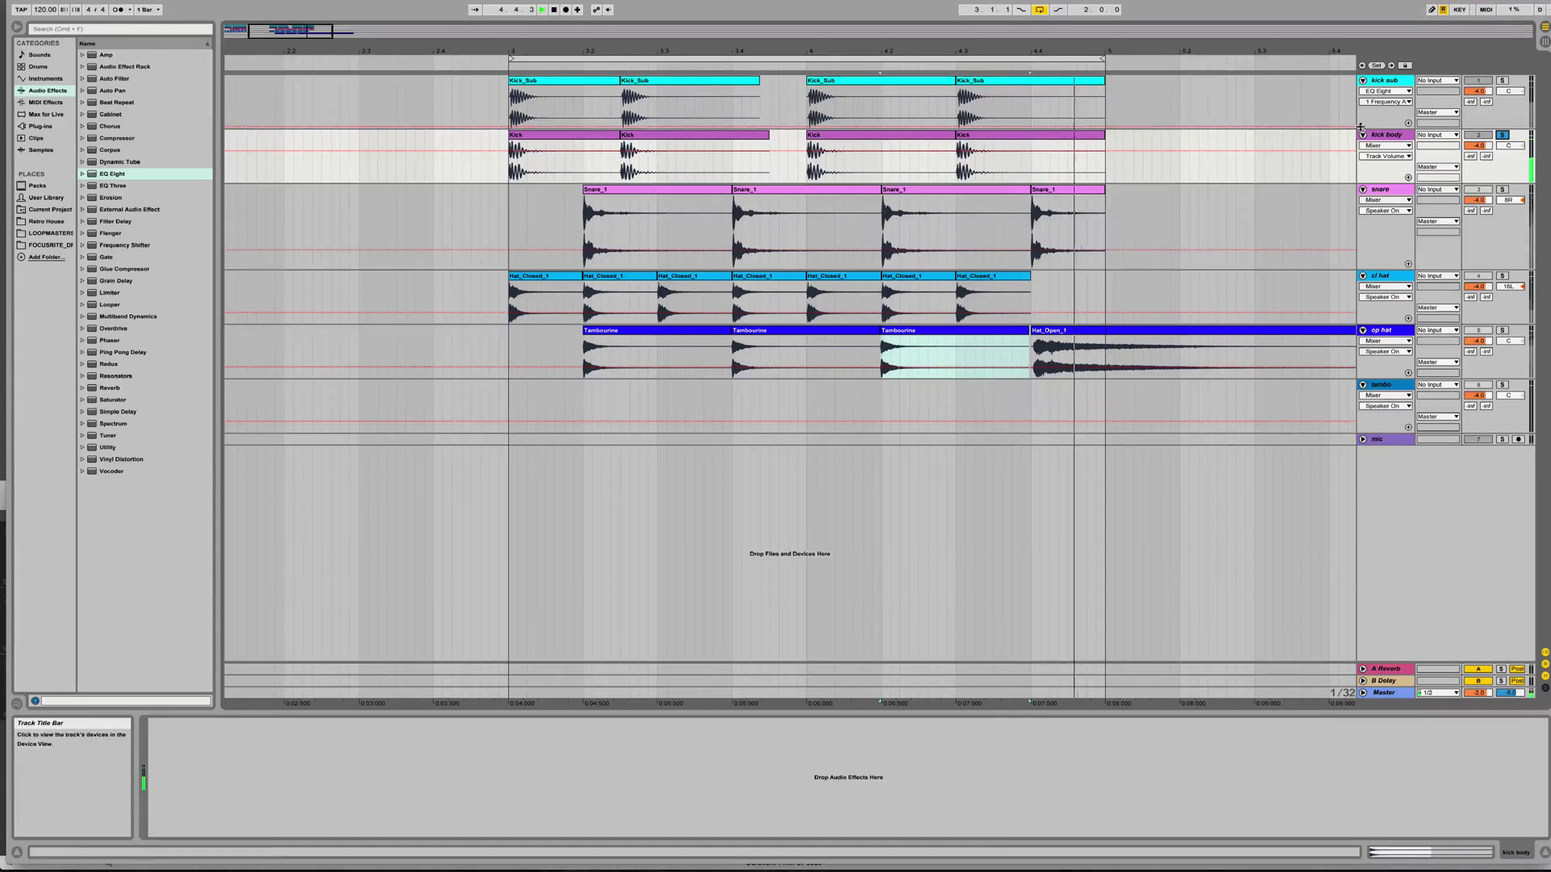
double_click(119, 174)
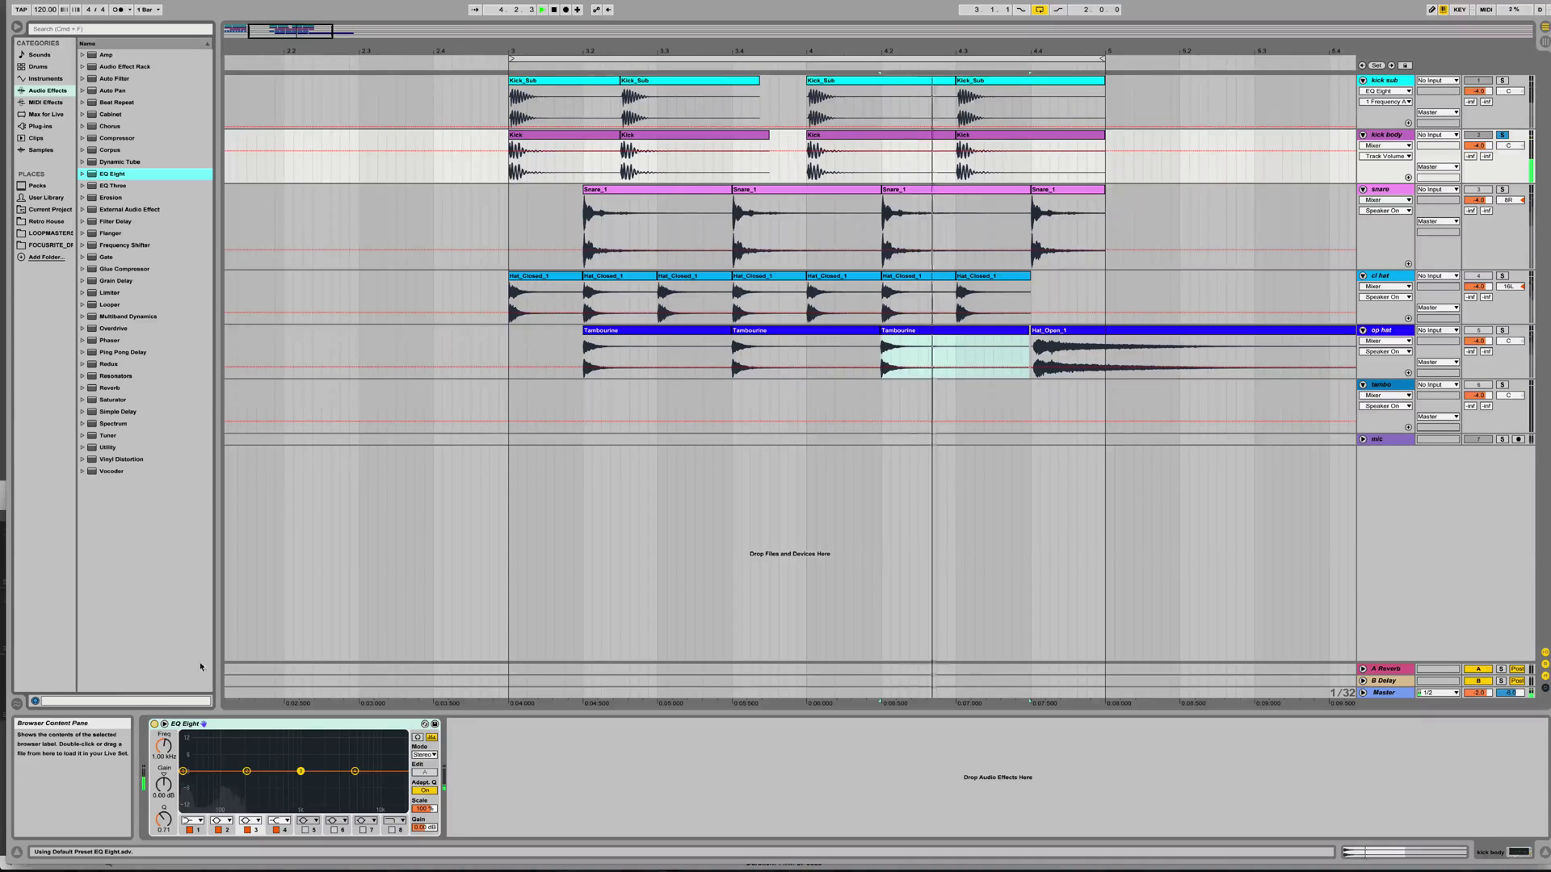
click(165, 723)
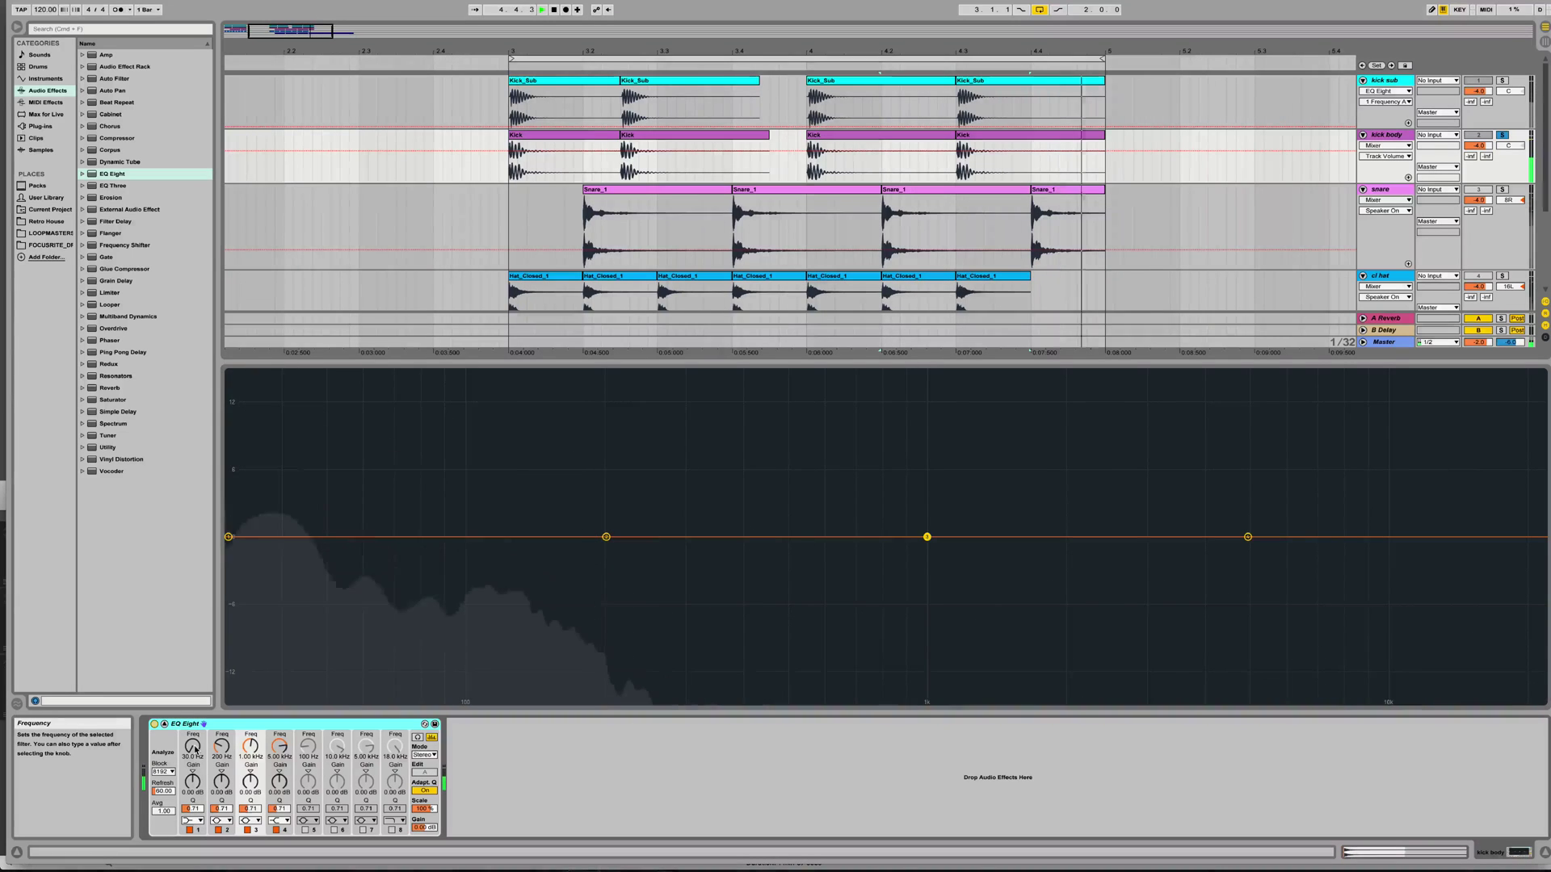
Change band 1 of the kick body's EQ to a gentle low cut at about 64 Hz with raised resonance.
click(192, 822)
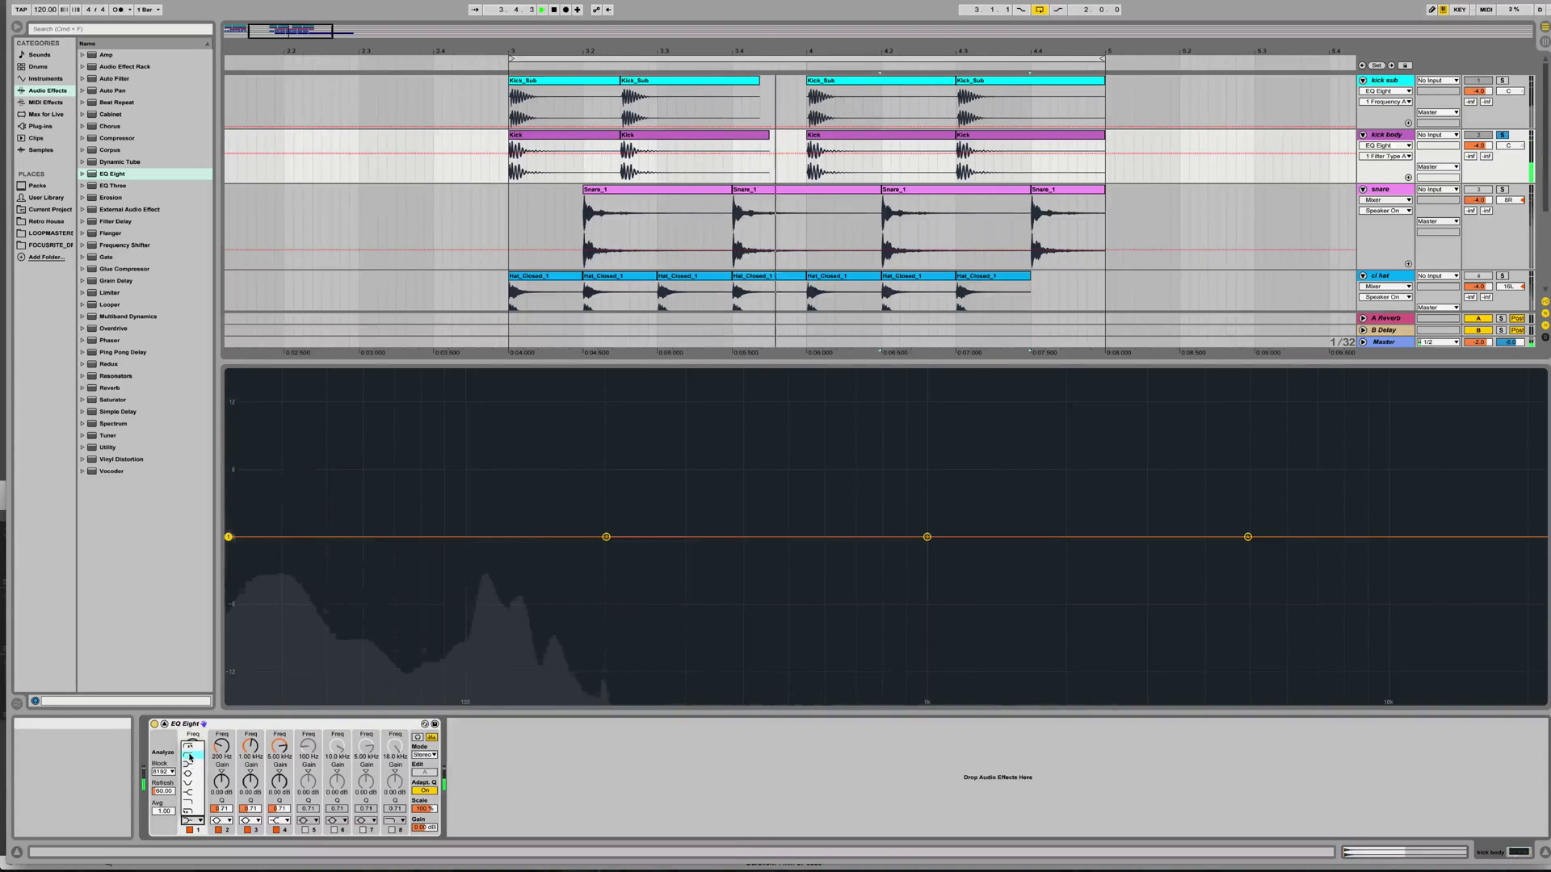
click(194, 795)
drag(228, 577, 378, 550)
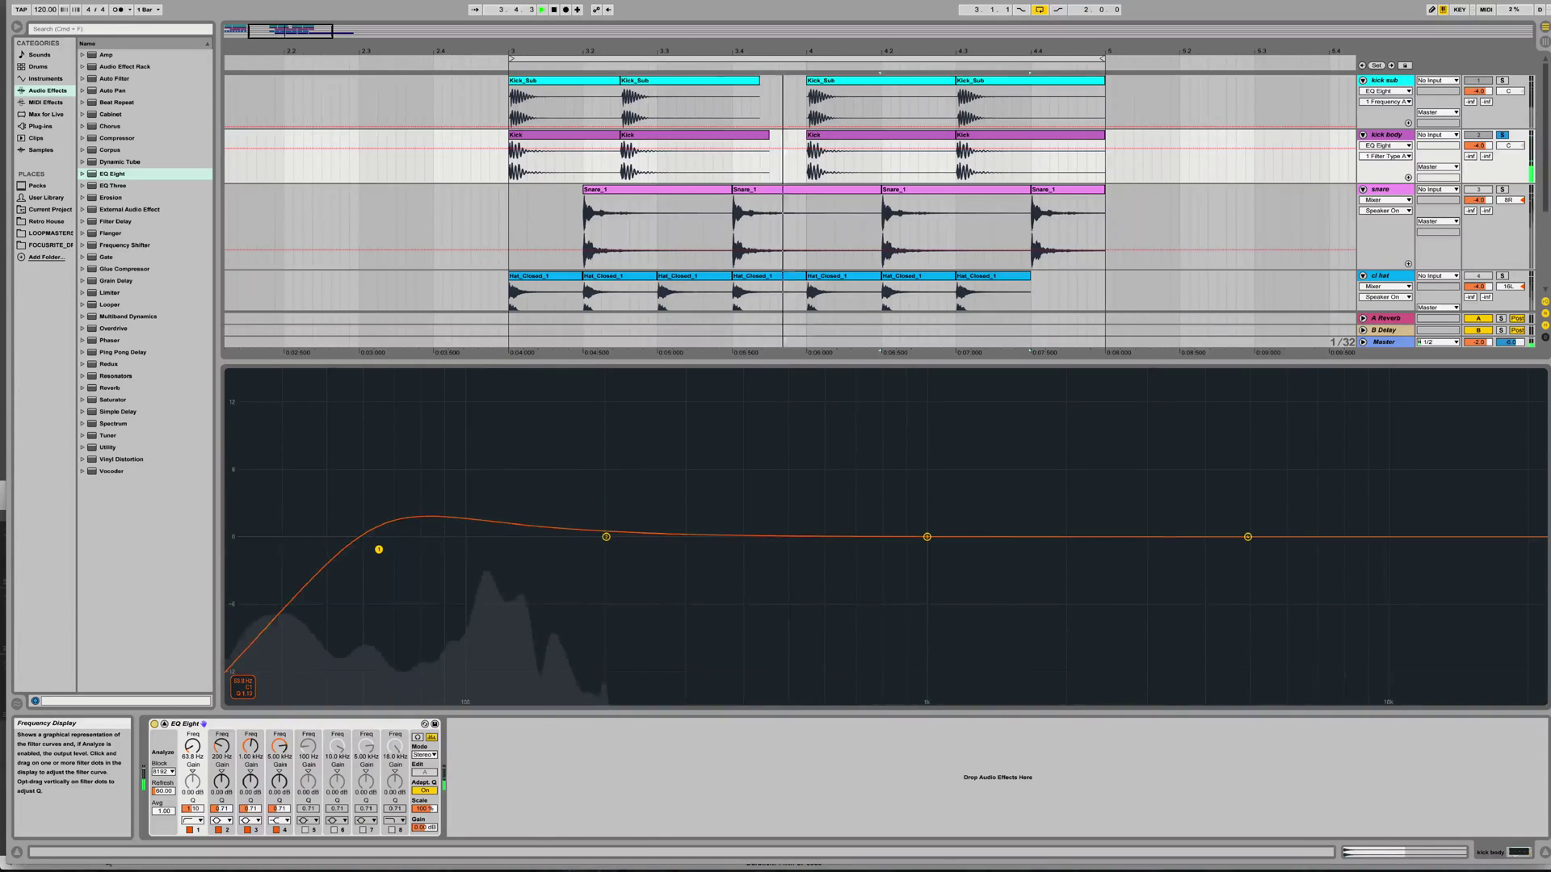
Narrow band 2 of the kick body's EQ, sweep it through the low mids, and cut about 8.8 dB at about 167 Hz.
click(607, 537)
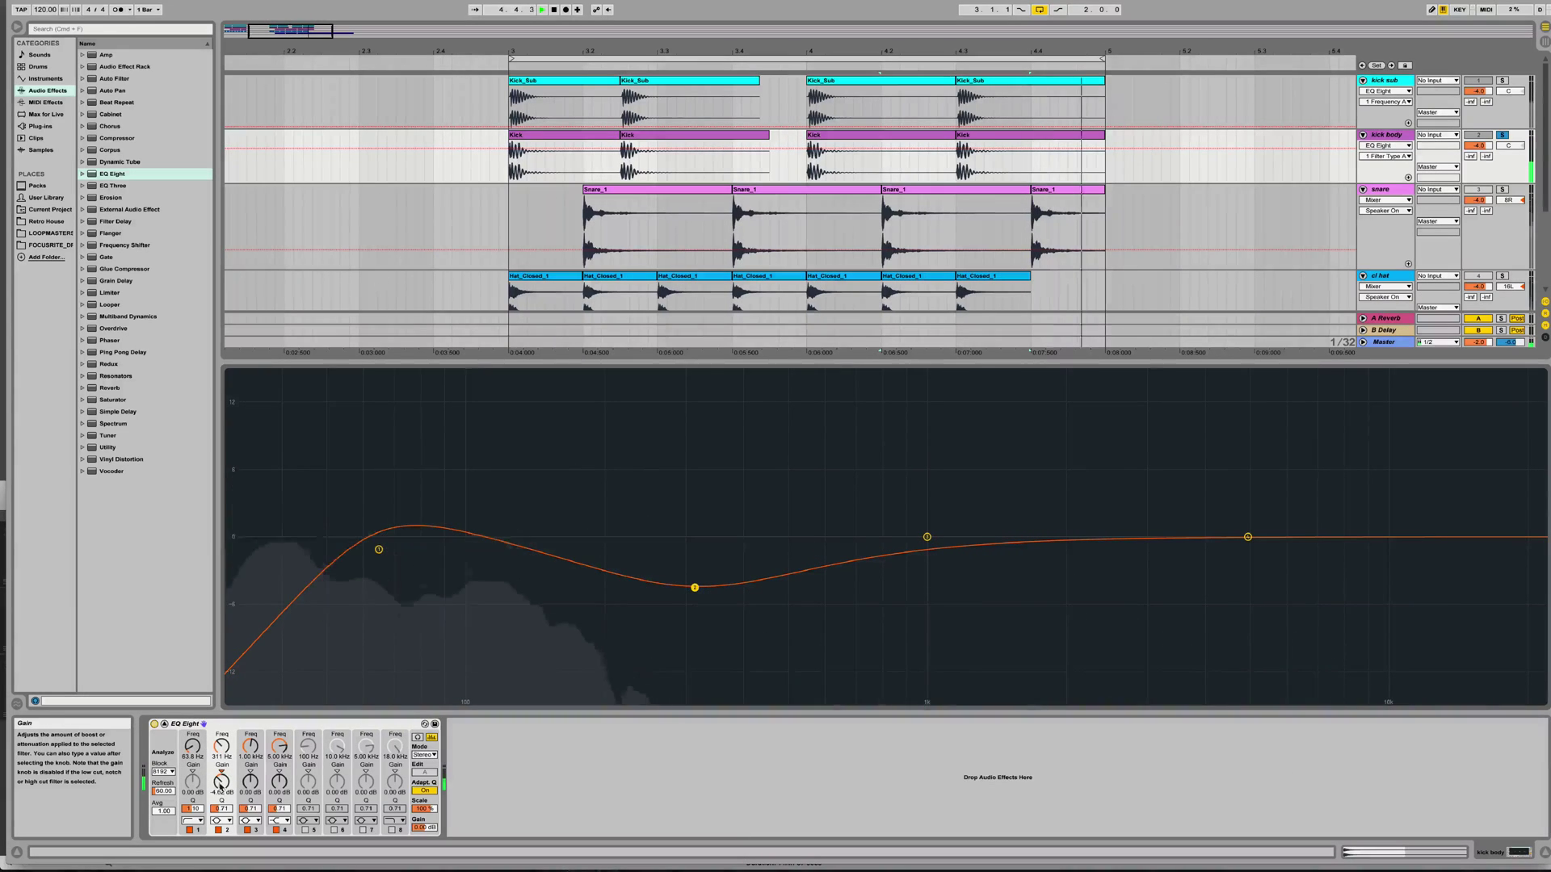
drag(222, 808, 222, 731)
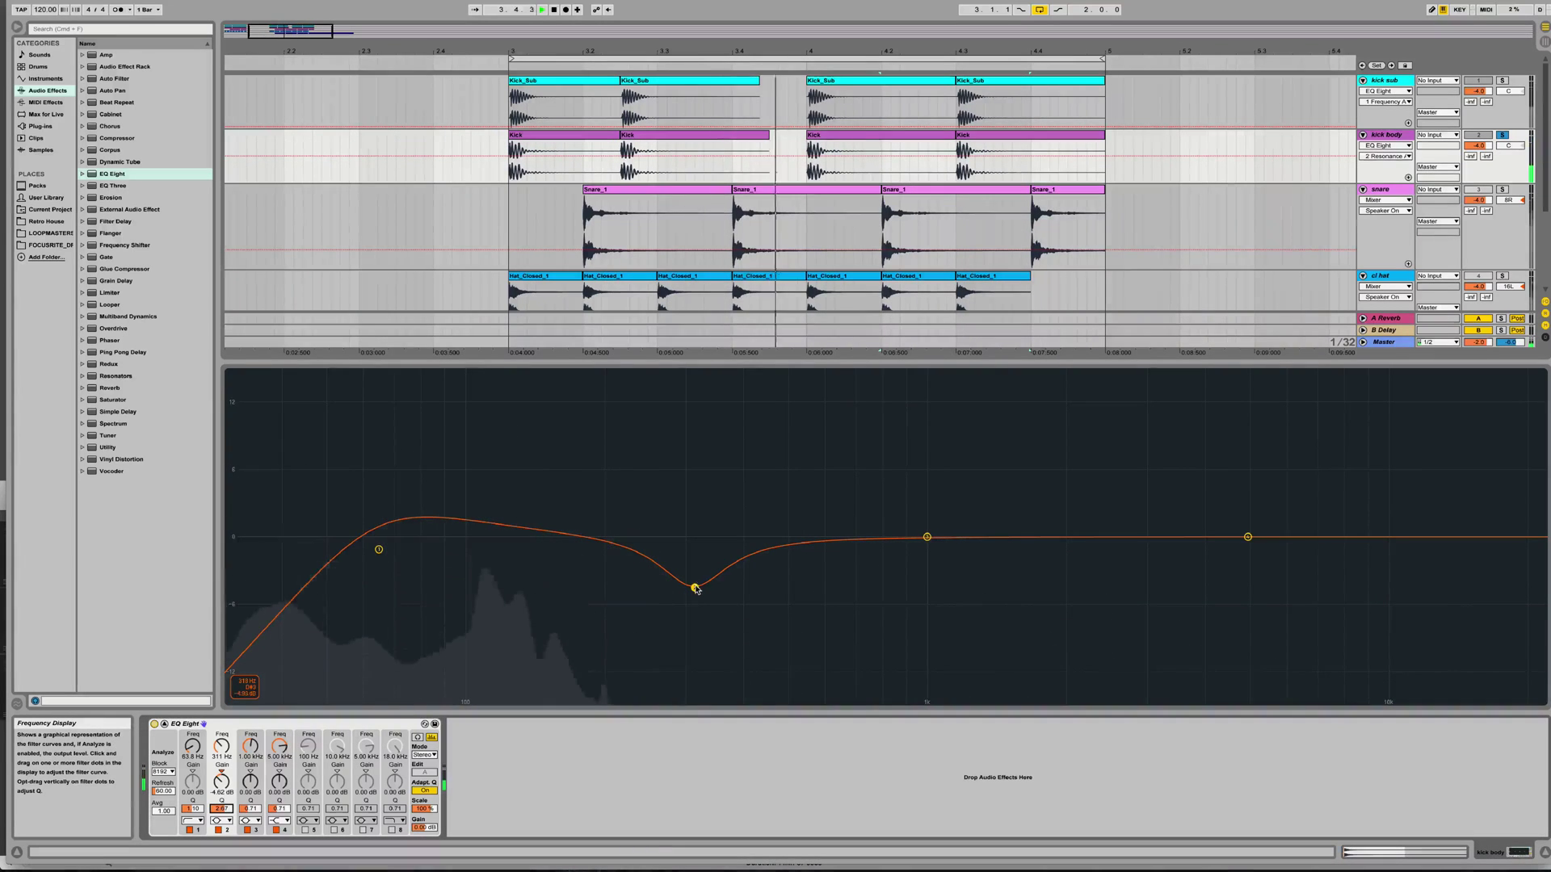
drag(612, 400, 558, 413)
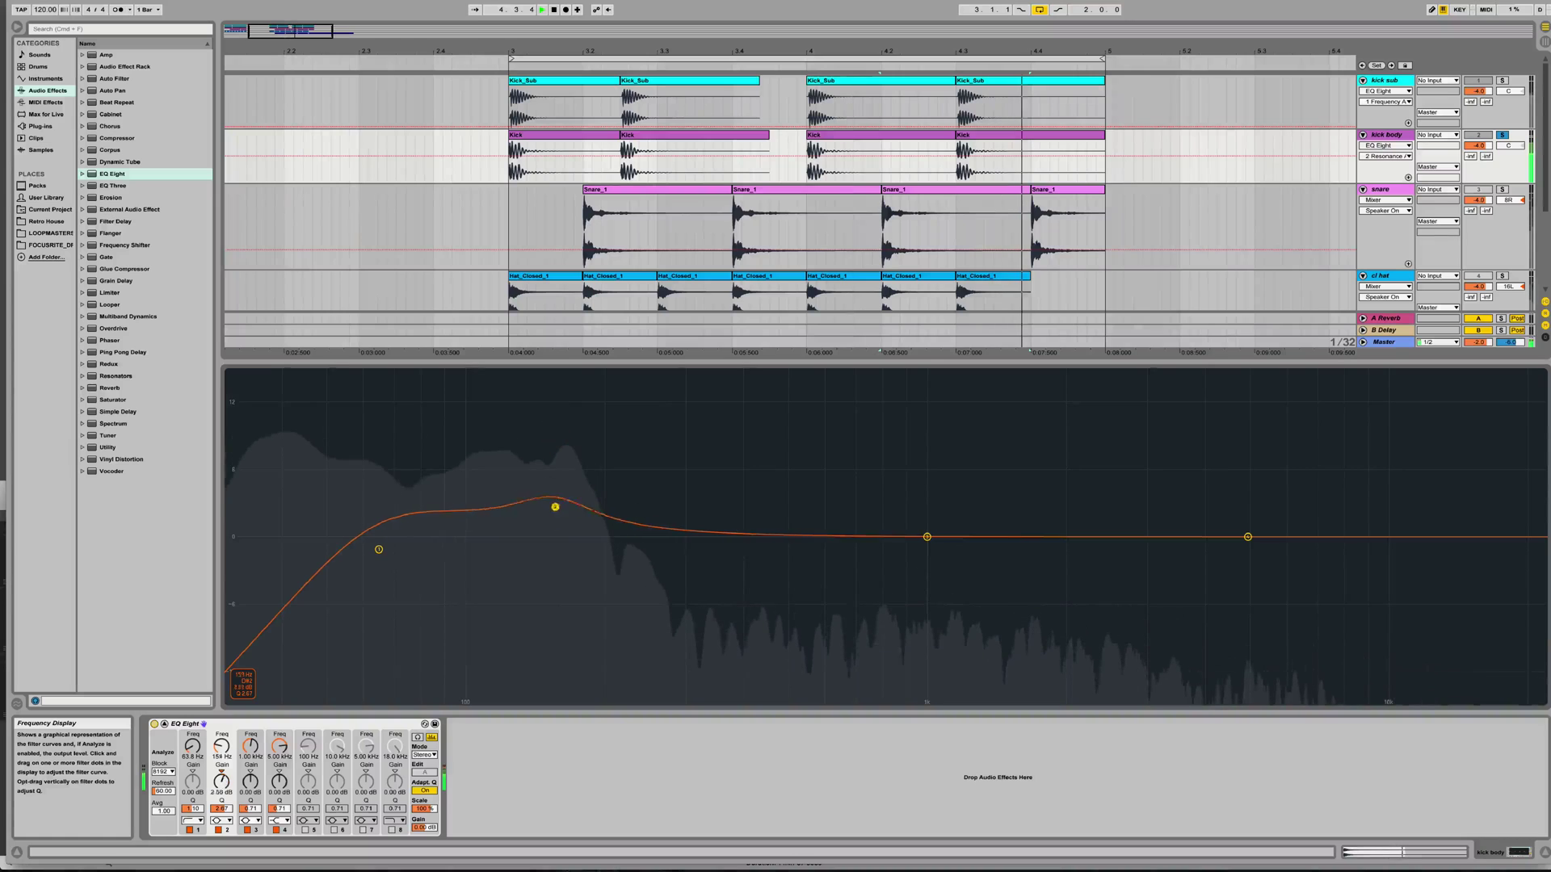
mouse_move(556, 609)
mouse_down()
mouse_move(554, 637)
mouse_move(569, 634)
mouse_up()
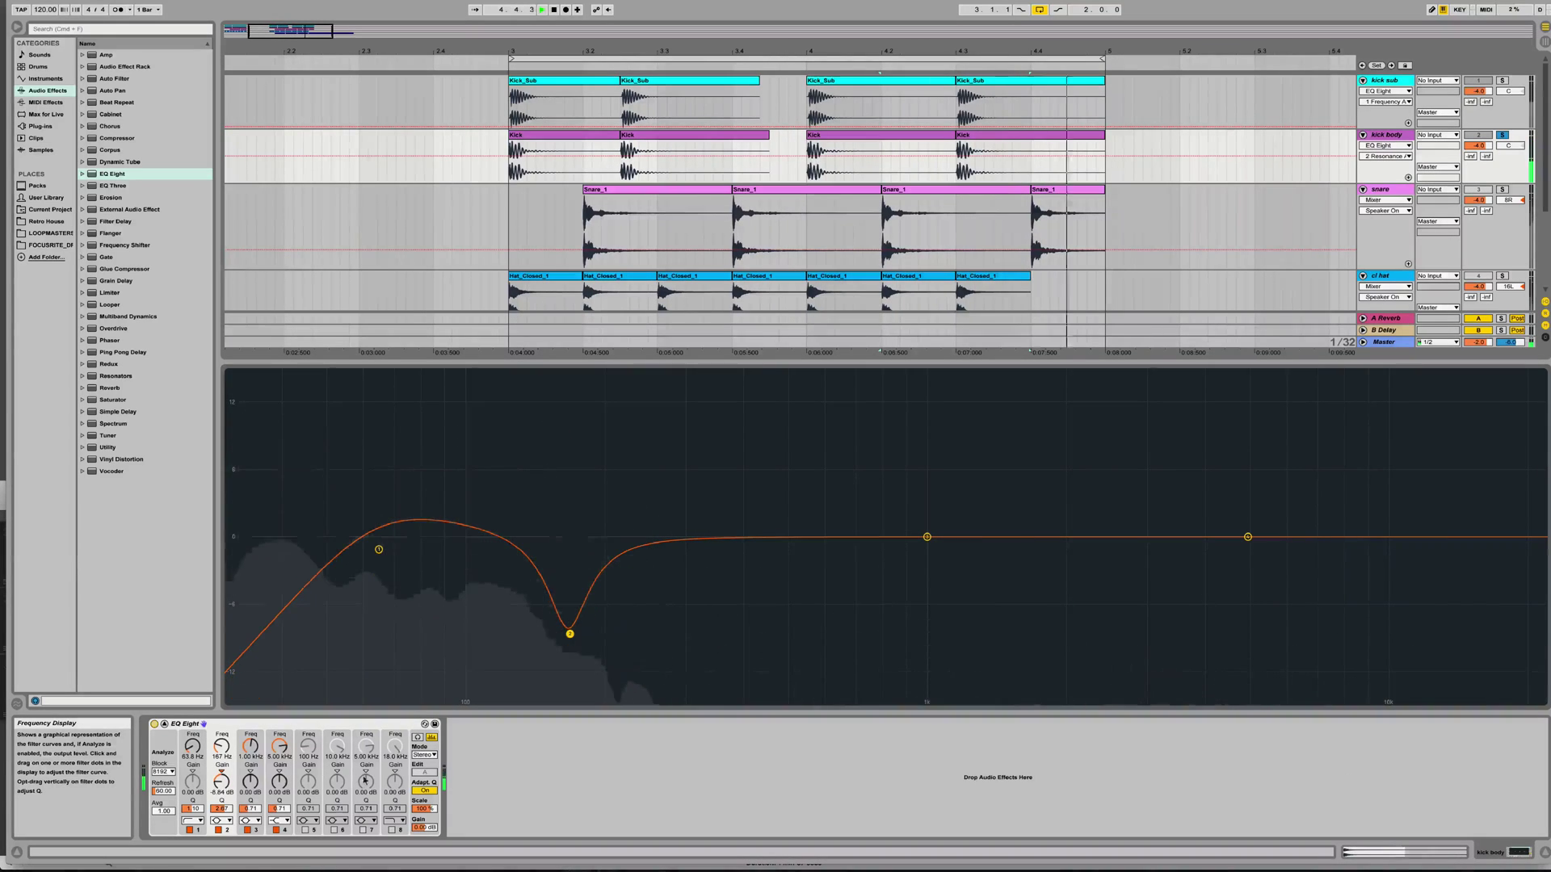
Enable the kick body EQ's band 8 high cut at about 7.48 kHz and boost band 3 about 3 dB at about 1.91 kHz.
click(391, 830)
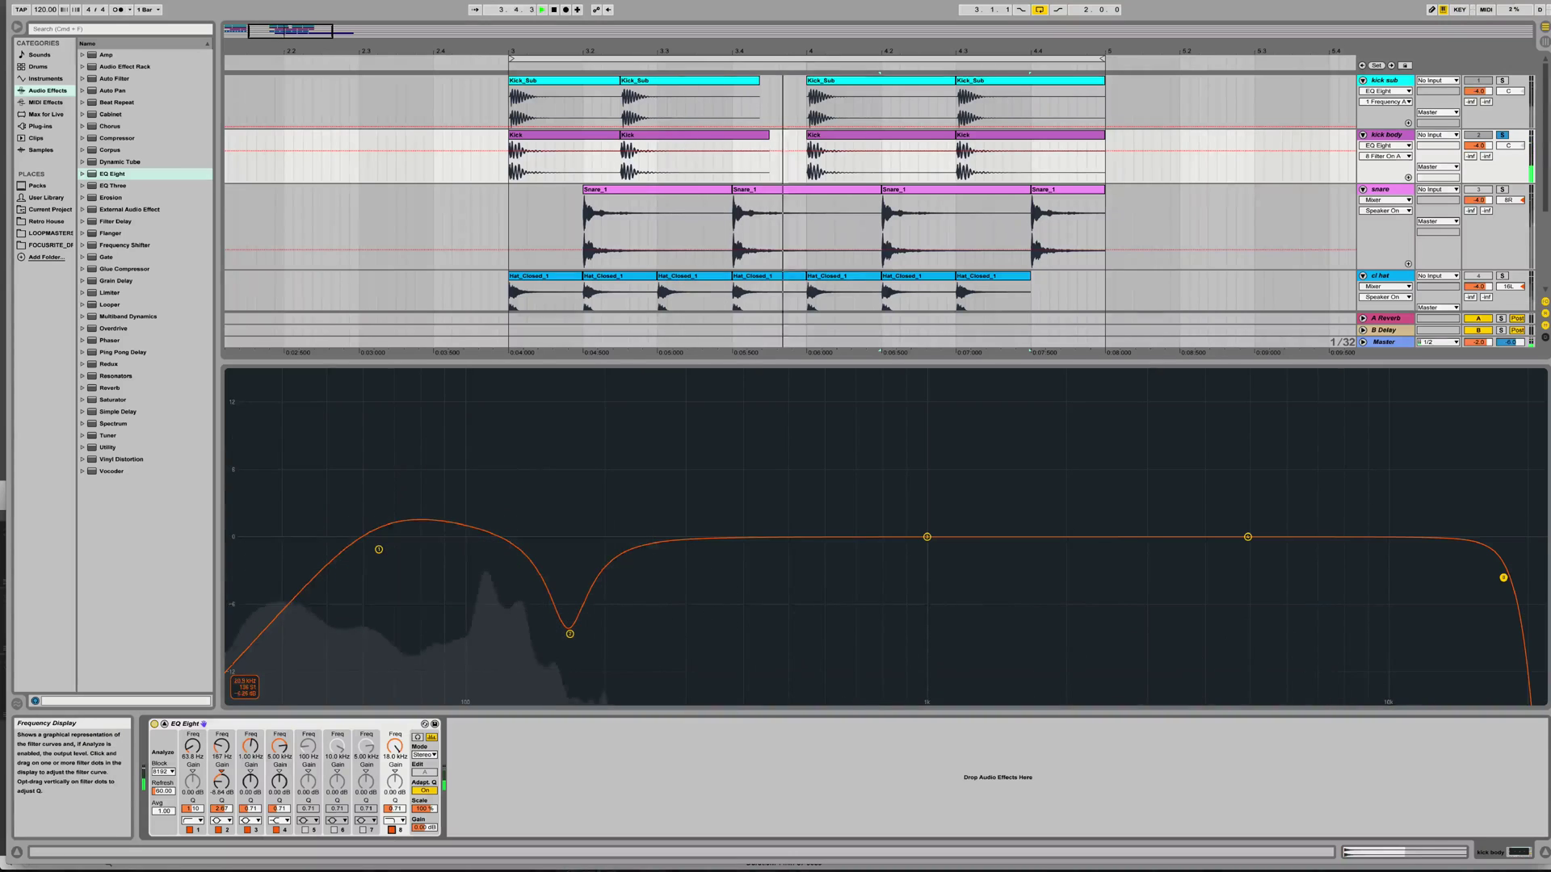
drag(1503, 578, 1328, 543)
drag(926, 536, 1055, 503)
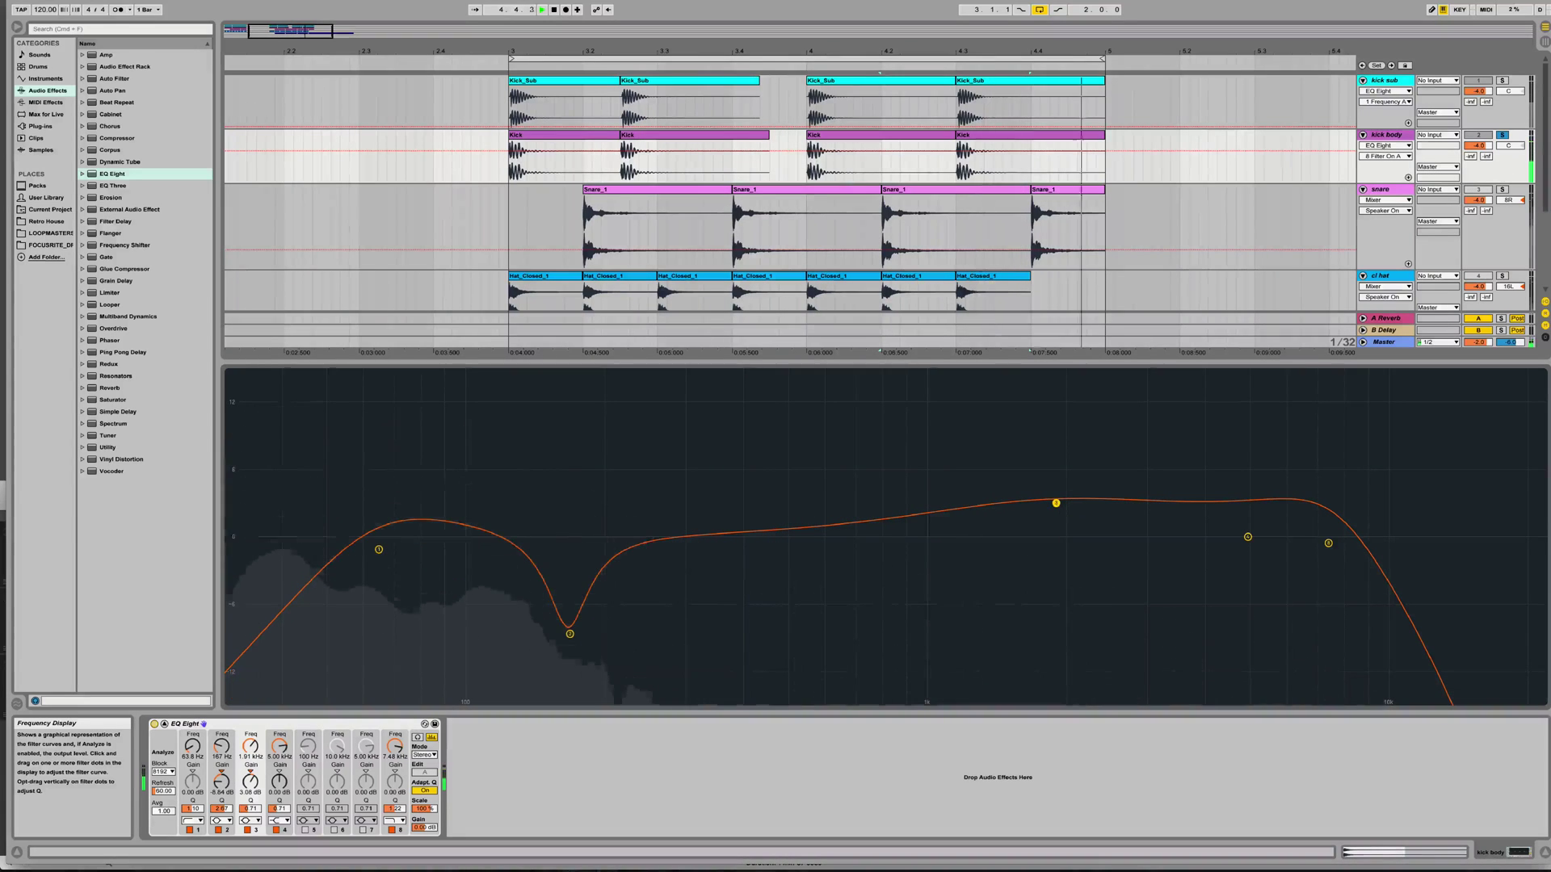
Unsolo the kick body track, switch its band 1 low cut to the steeper slope, and stop playback after listening.
click(1503, 135)
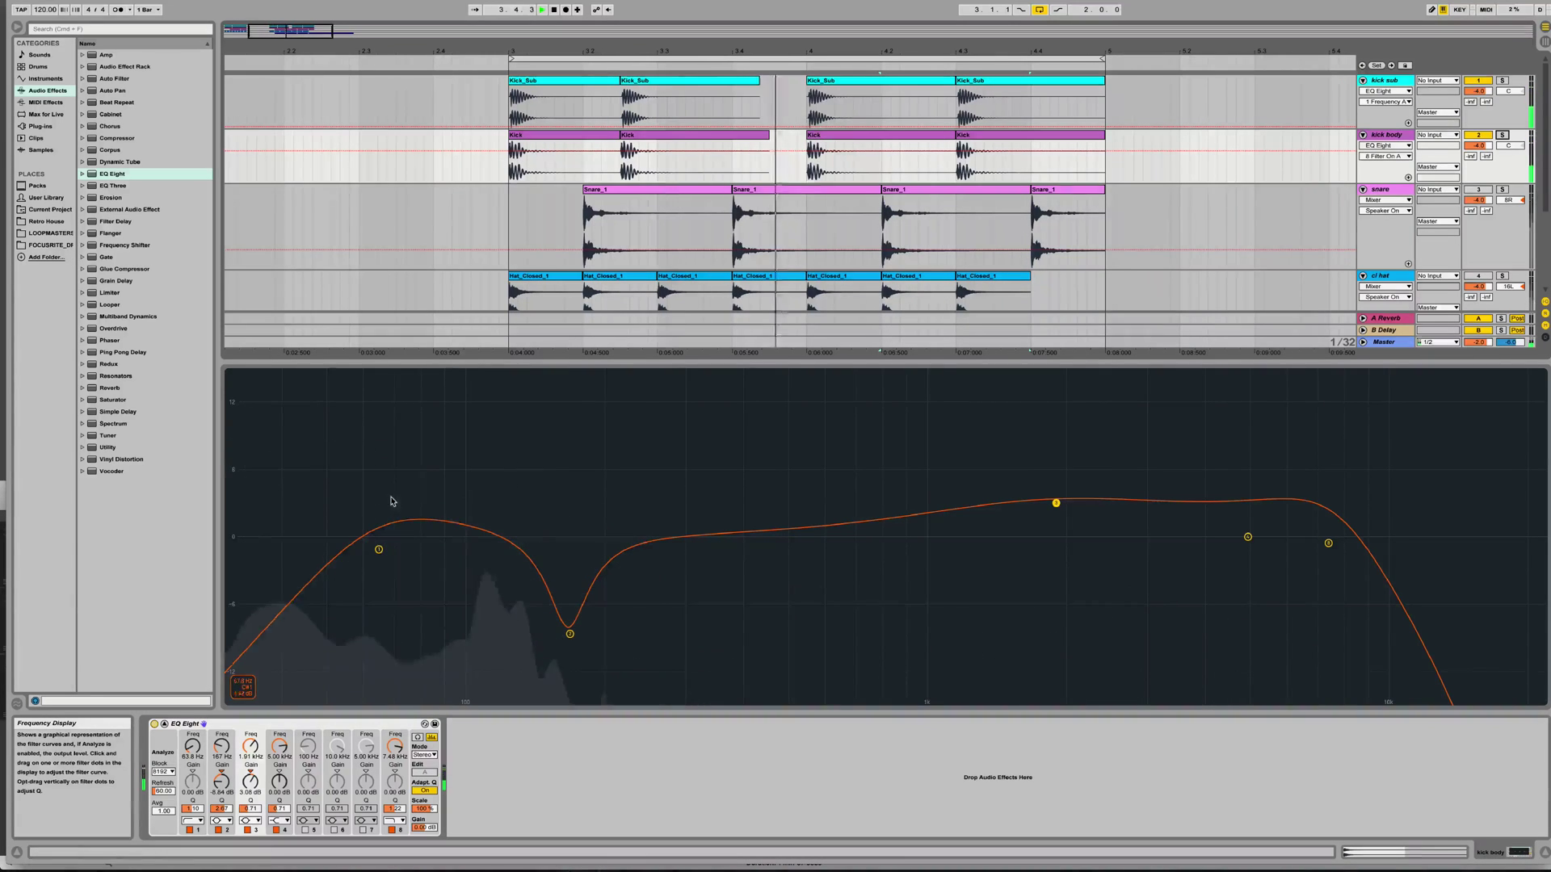
click(200, 821)
click(194, 744)
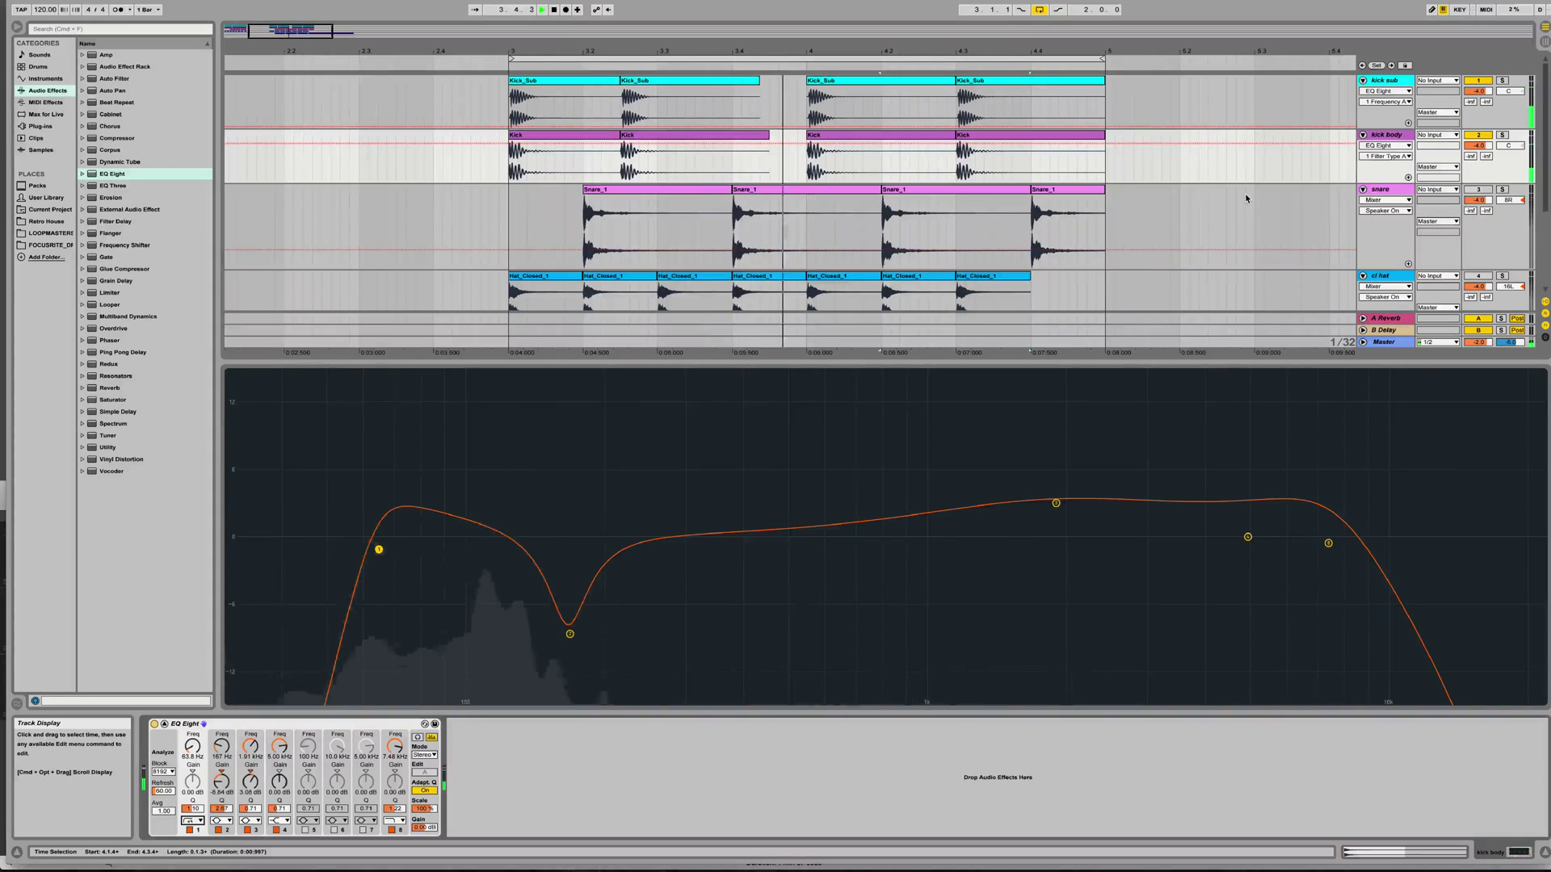
key(space)
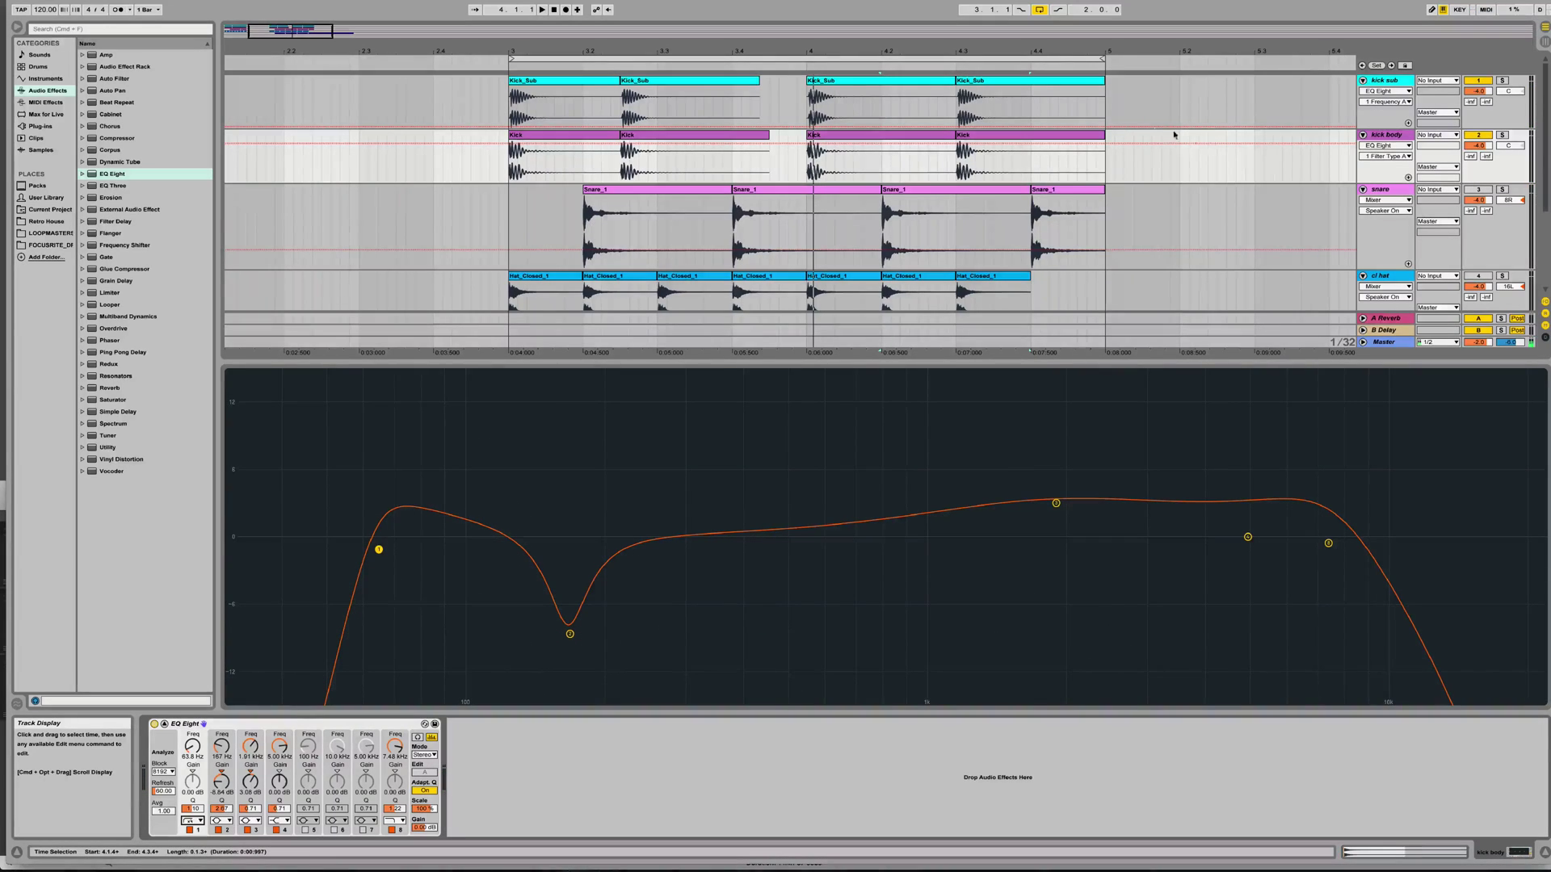
Add a Utility device after the EQ Eight on the kick sub track.
click(1063, 172)
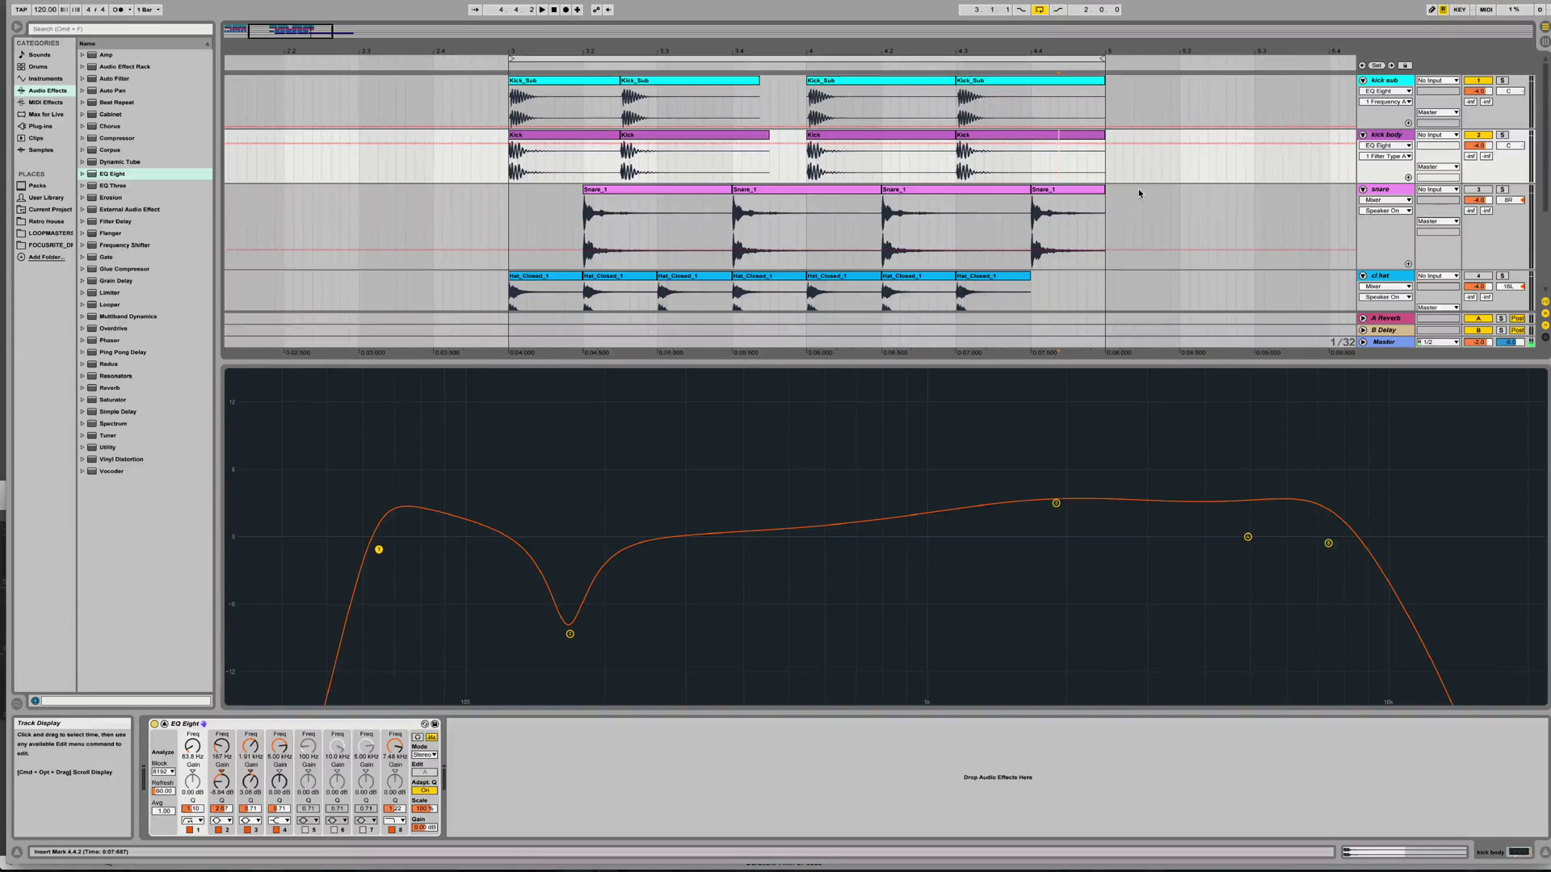
scroll(1138, 192, down, 4)
scroll(1139, 191, up, 4)
click(1399, 82)
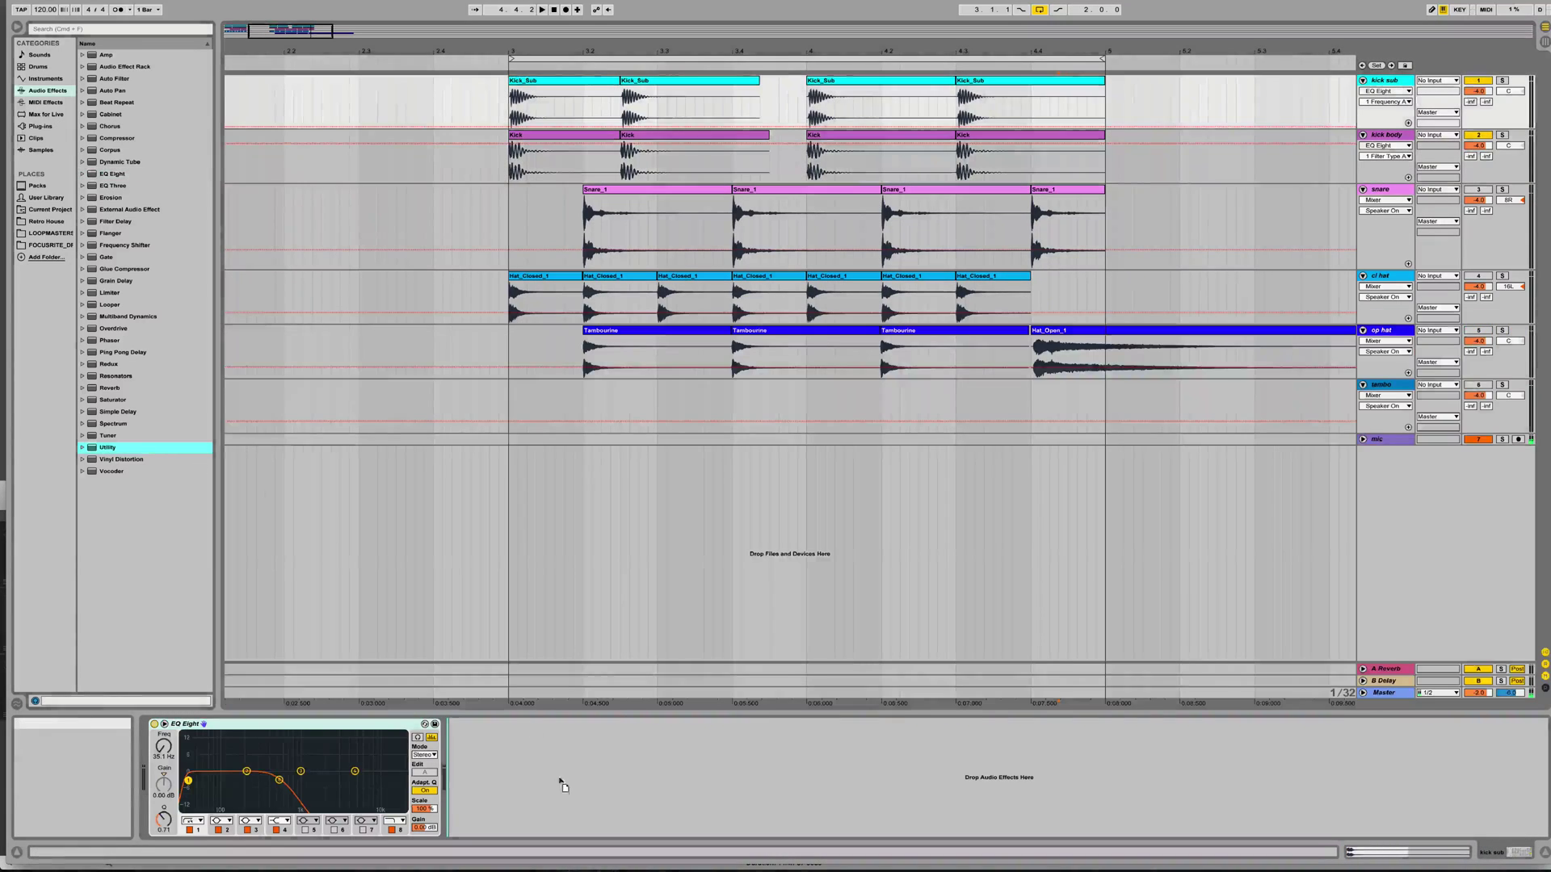
drag(547, 808, 546, 798)
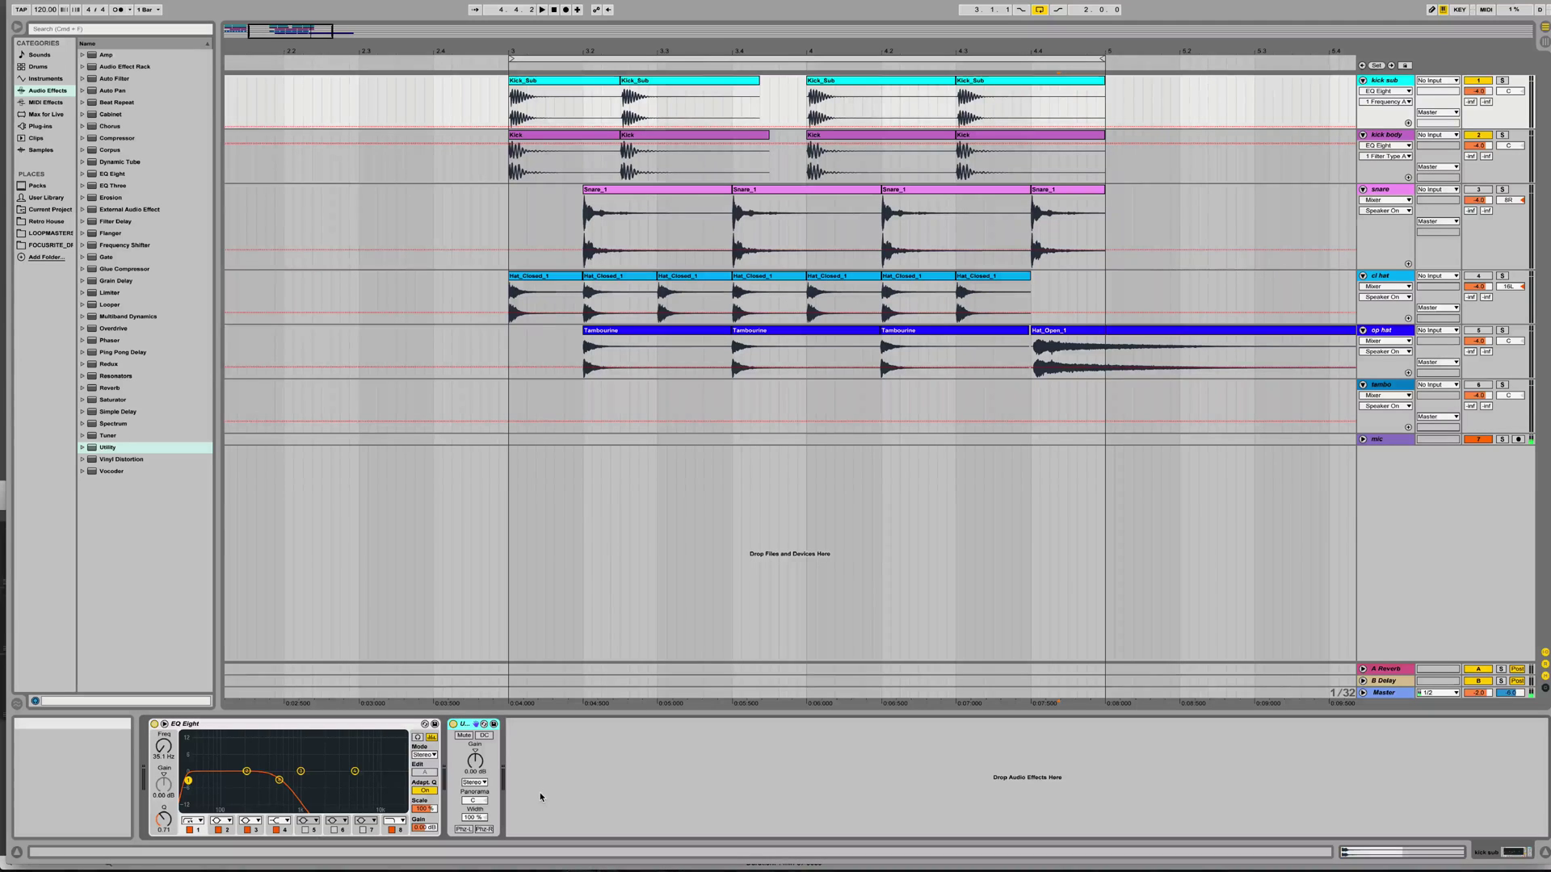
Try a width of 0% on the kick sub's Utility, and set its channel mode to Right instead.
click(472, 818)
drag(470, 818, 471, 856)
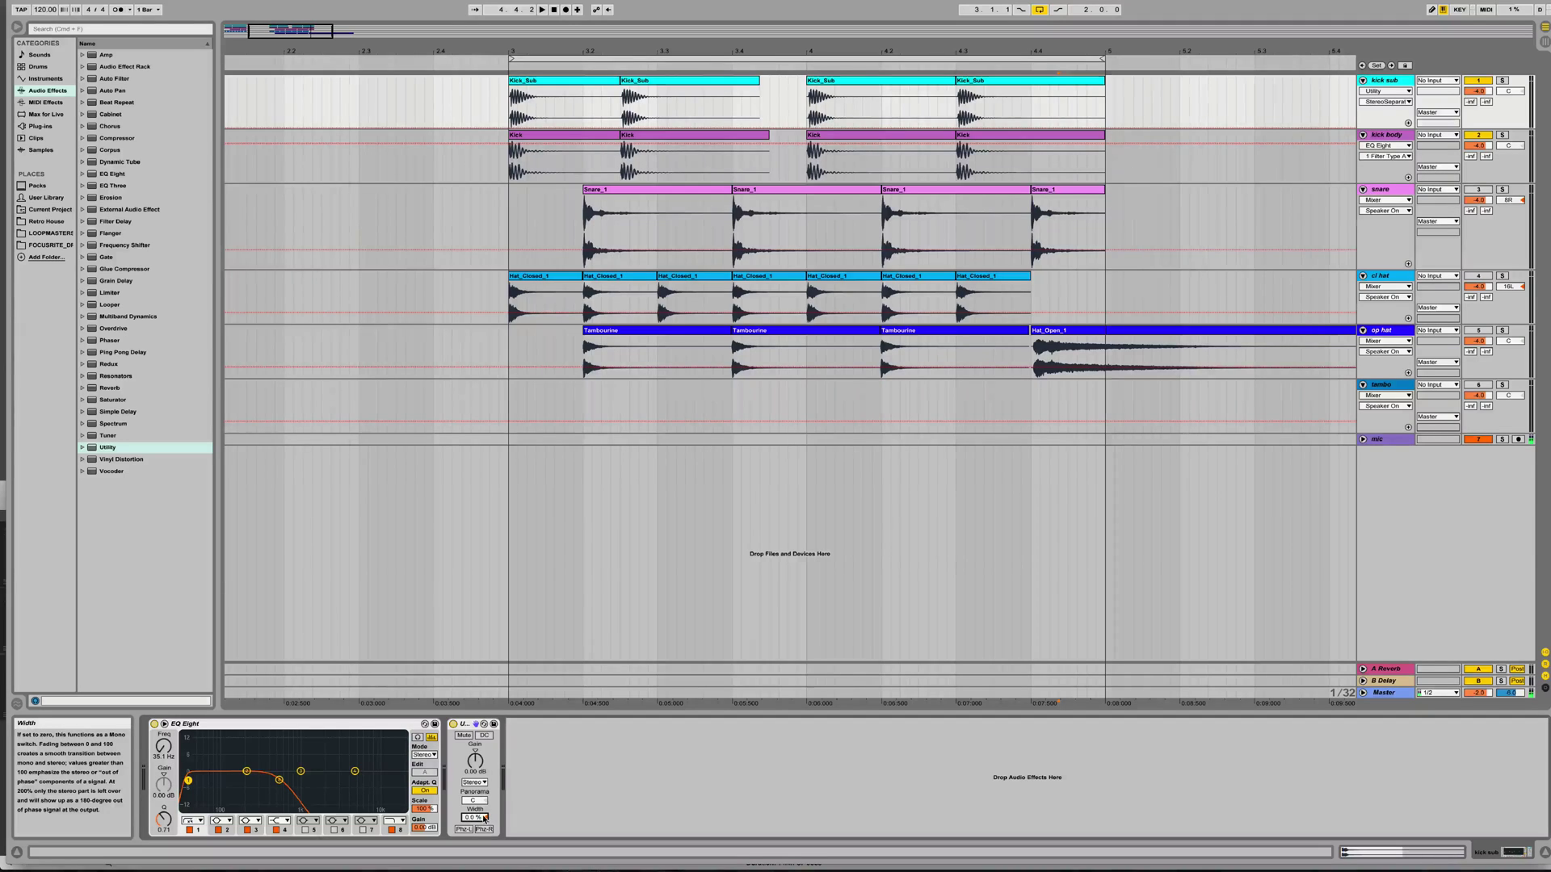
click(474, 782)
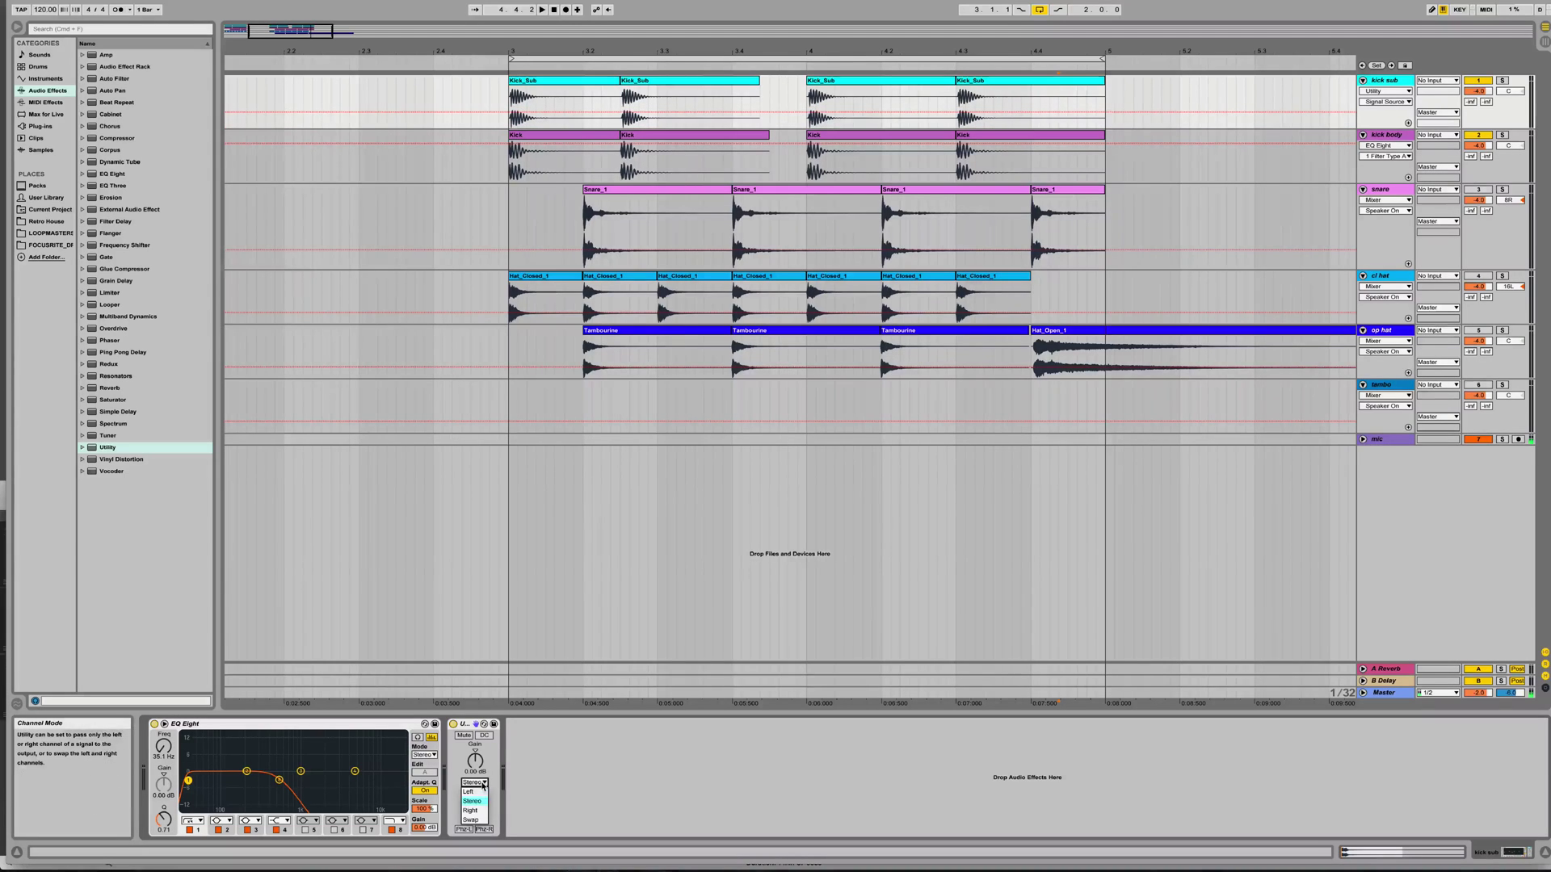
click(473, 811)
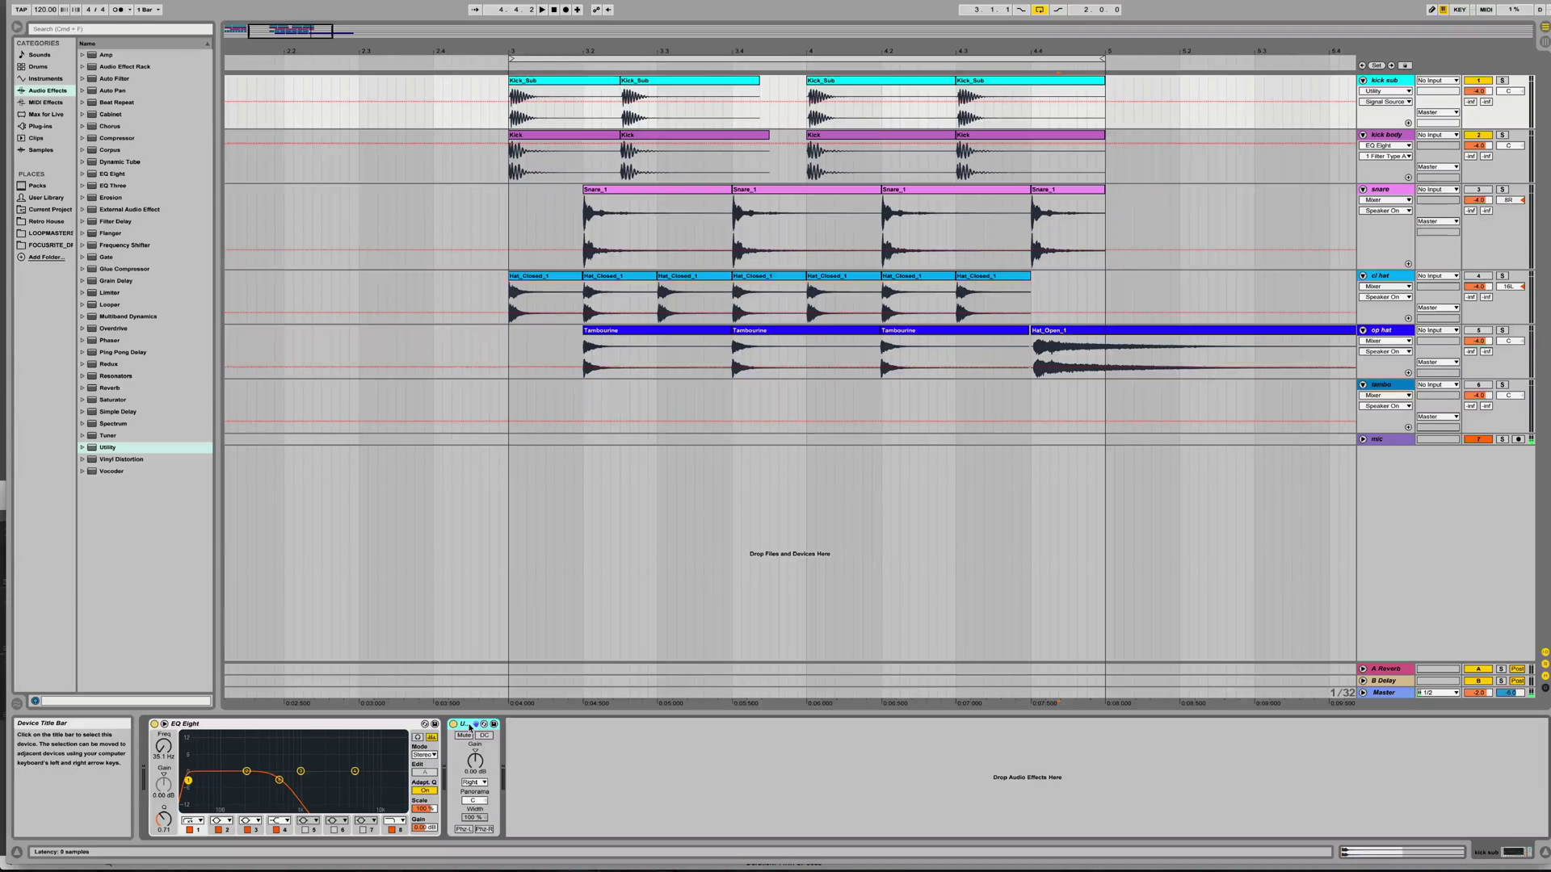
Copy the kick sub's Utility onto the kick body track after its EQ Eight, and play back both kicks.
click(1383, 136)
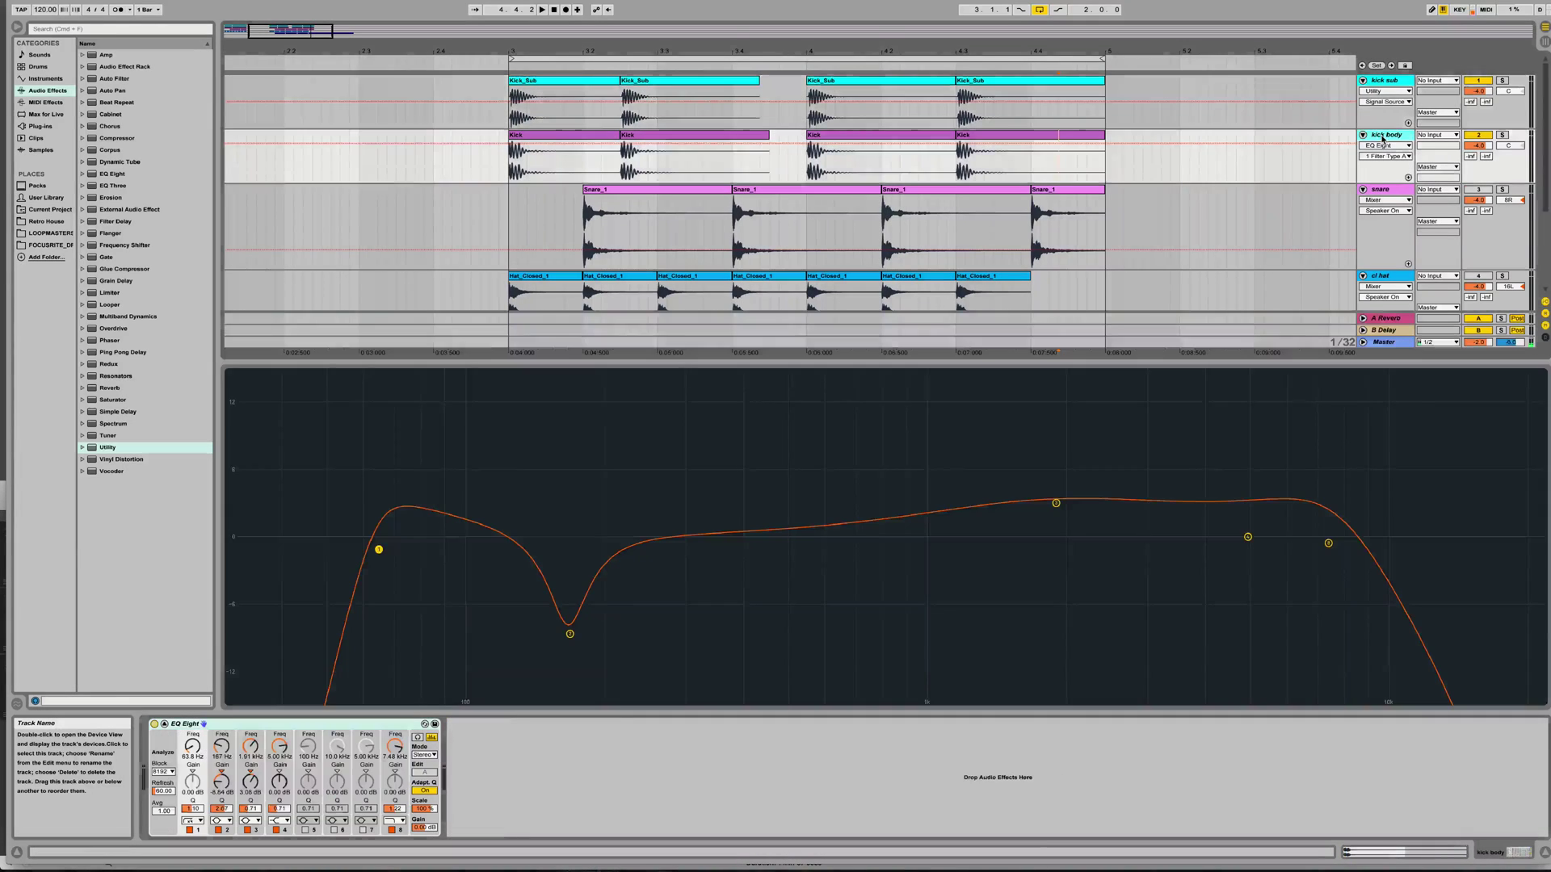
click(540, 794)
key(super+v)
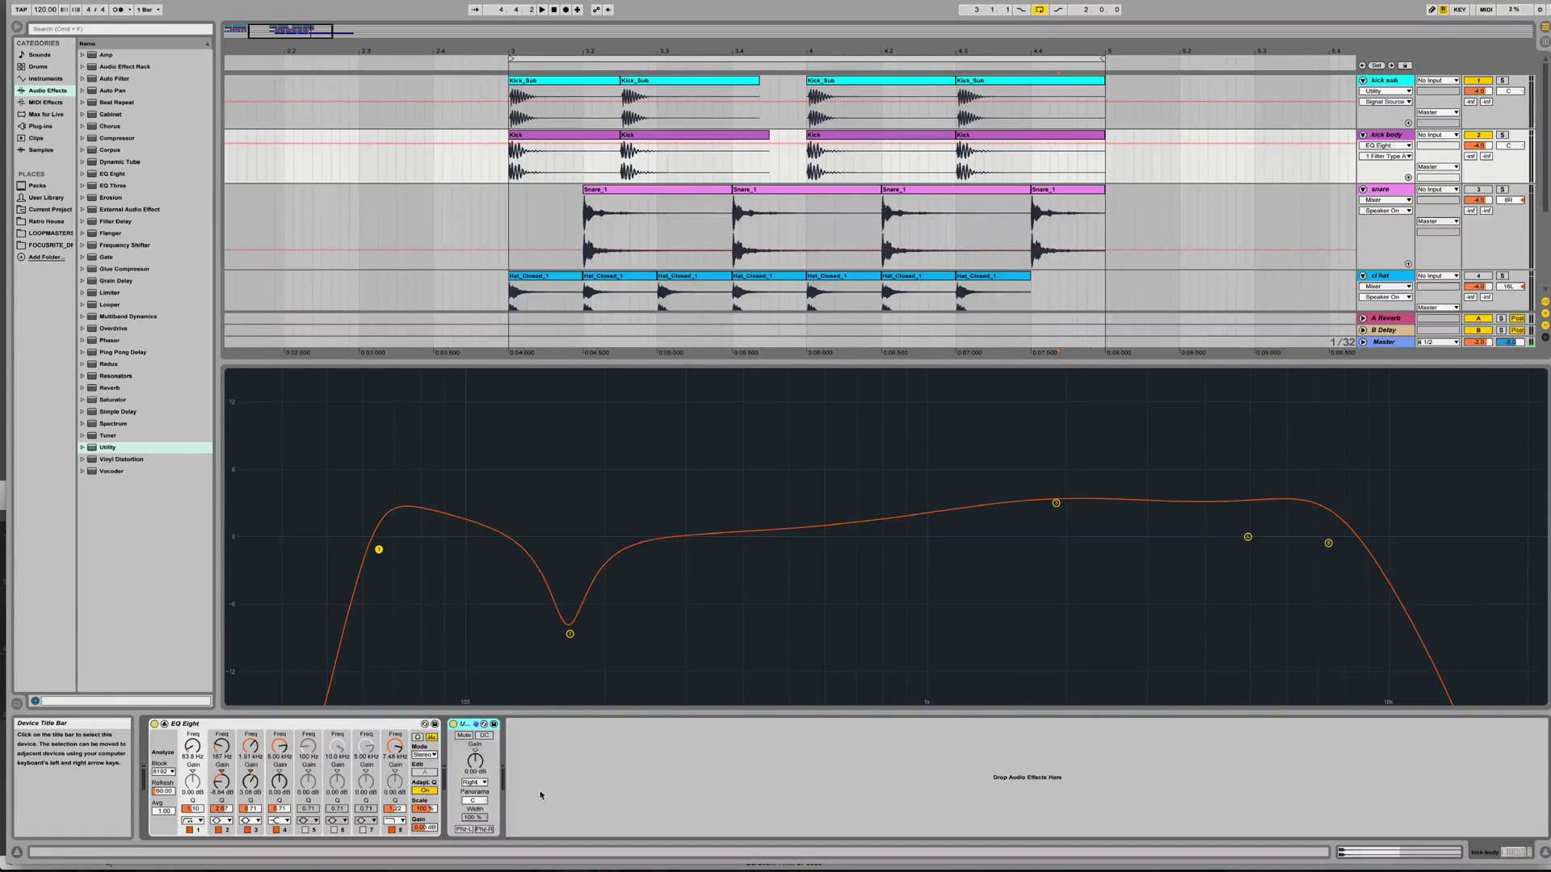
key(space)
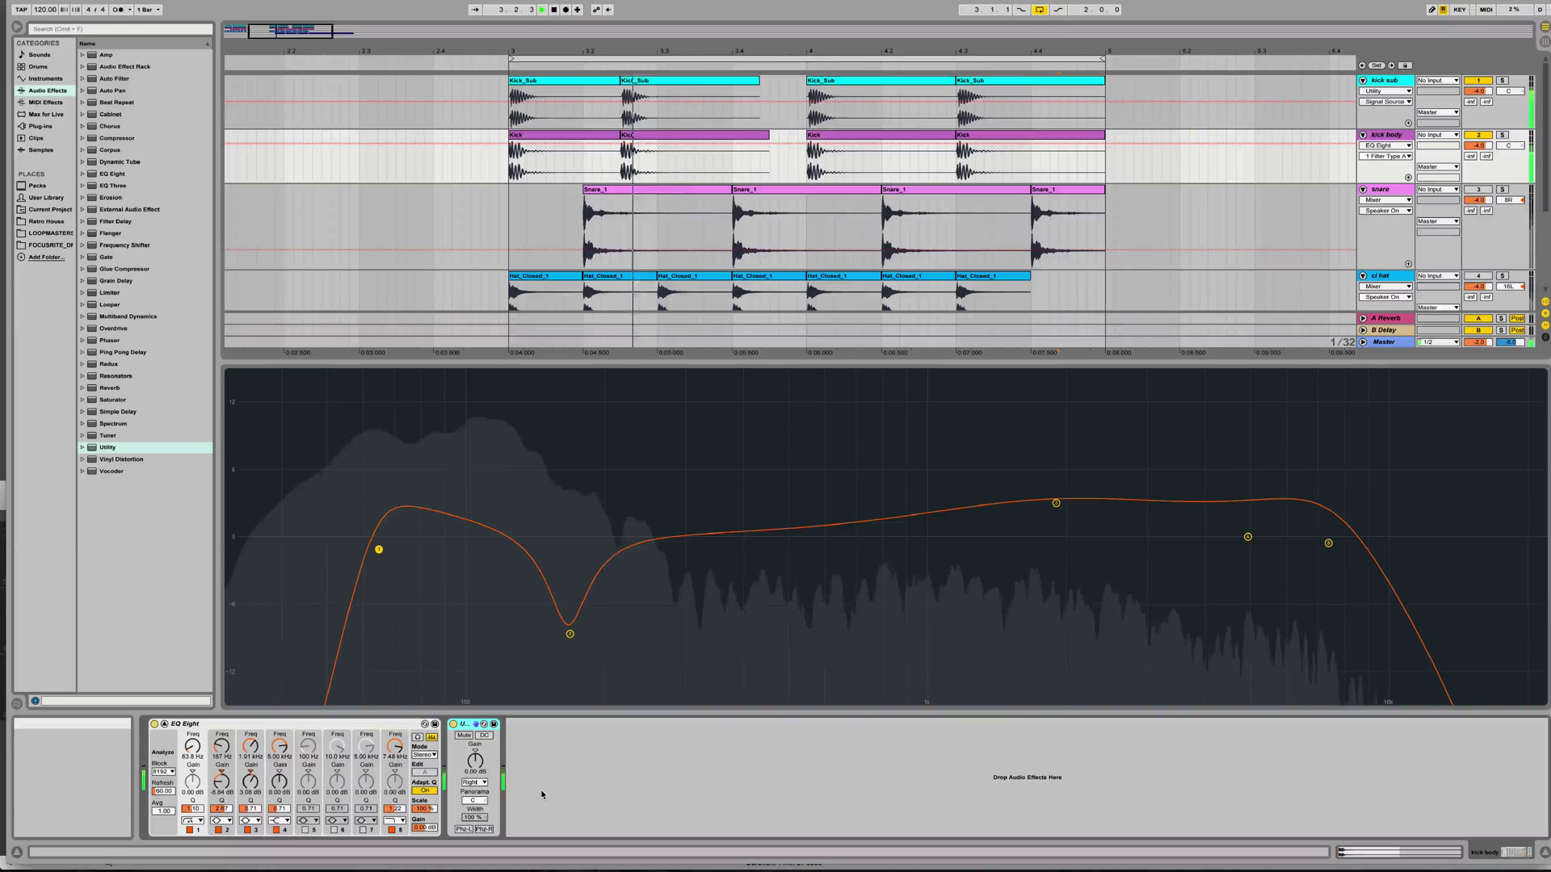
key(space)
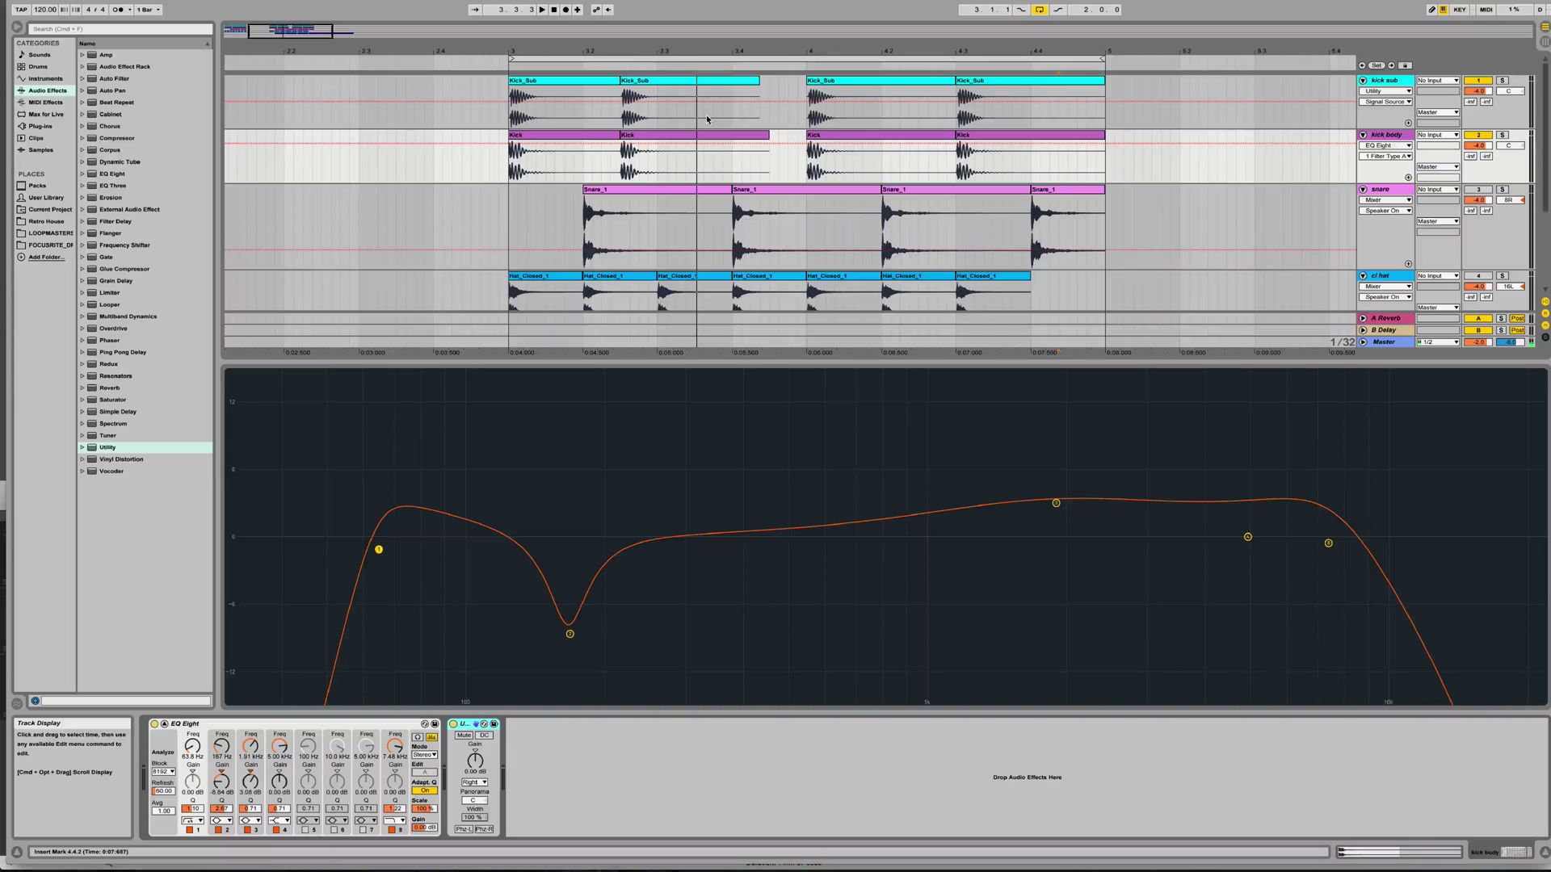
Play the kick sub with the kick body muted, looping only the first beat of bar 3.
click(1391, 82)
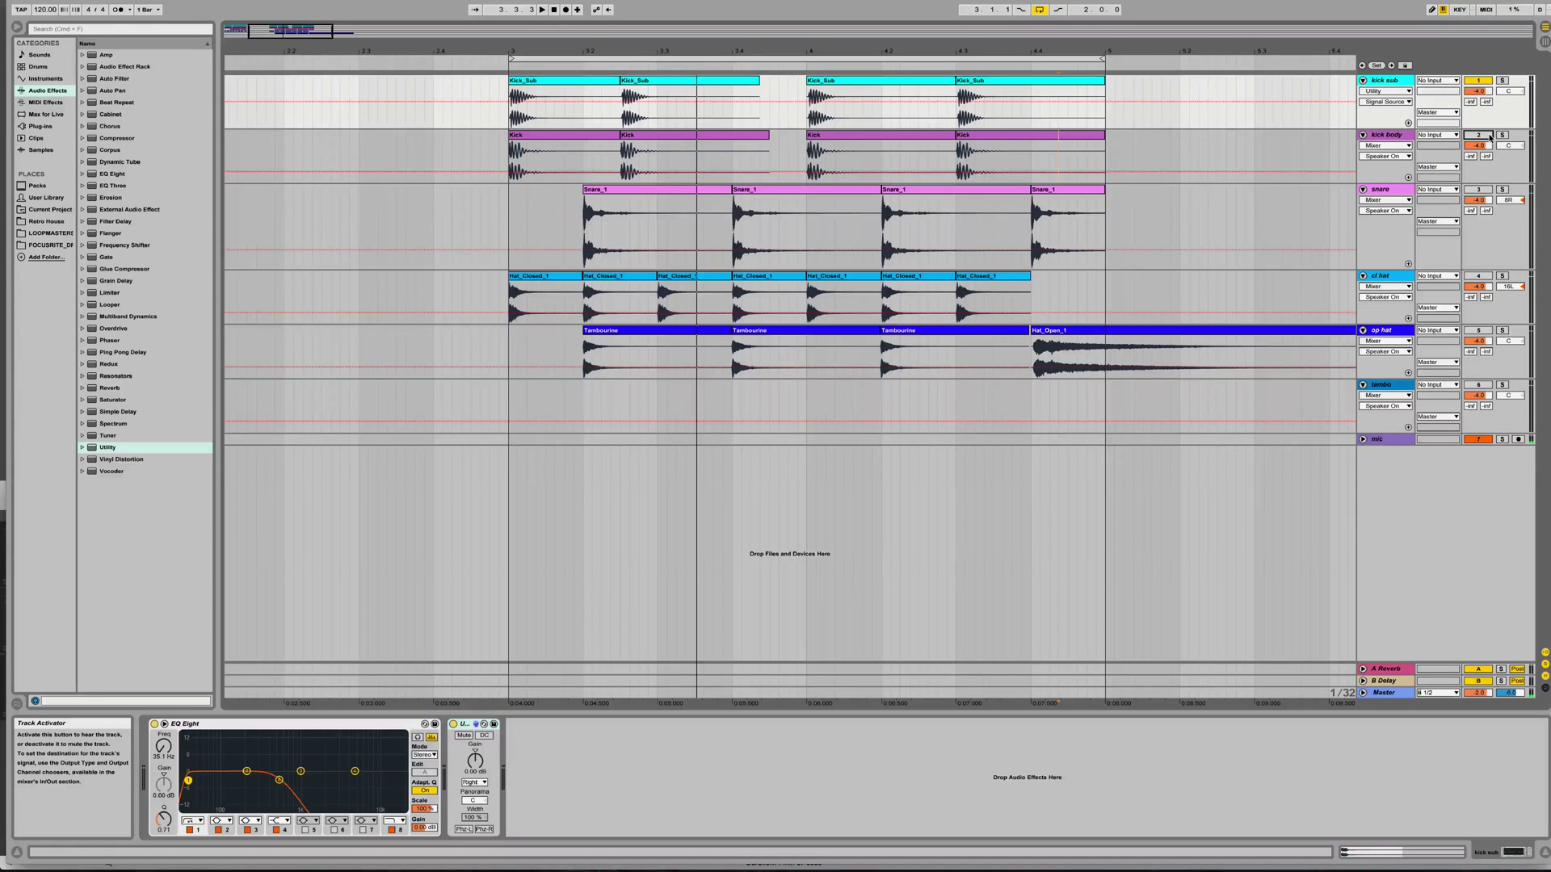
key(space)
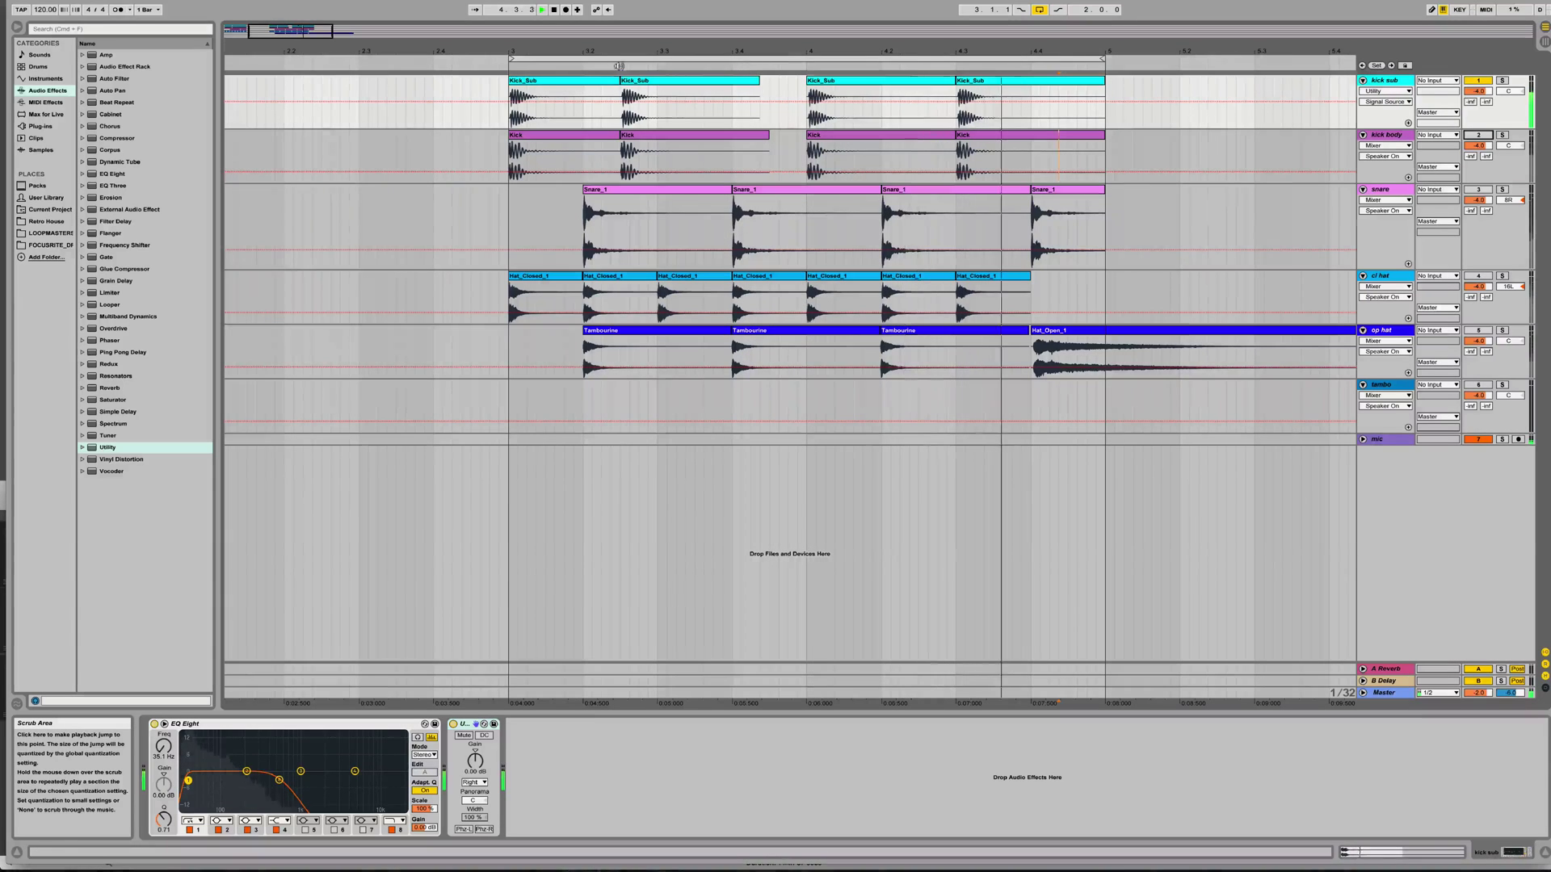
click(1013, 59)
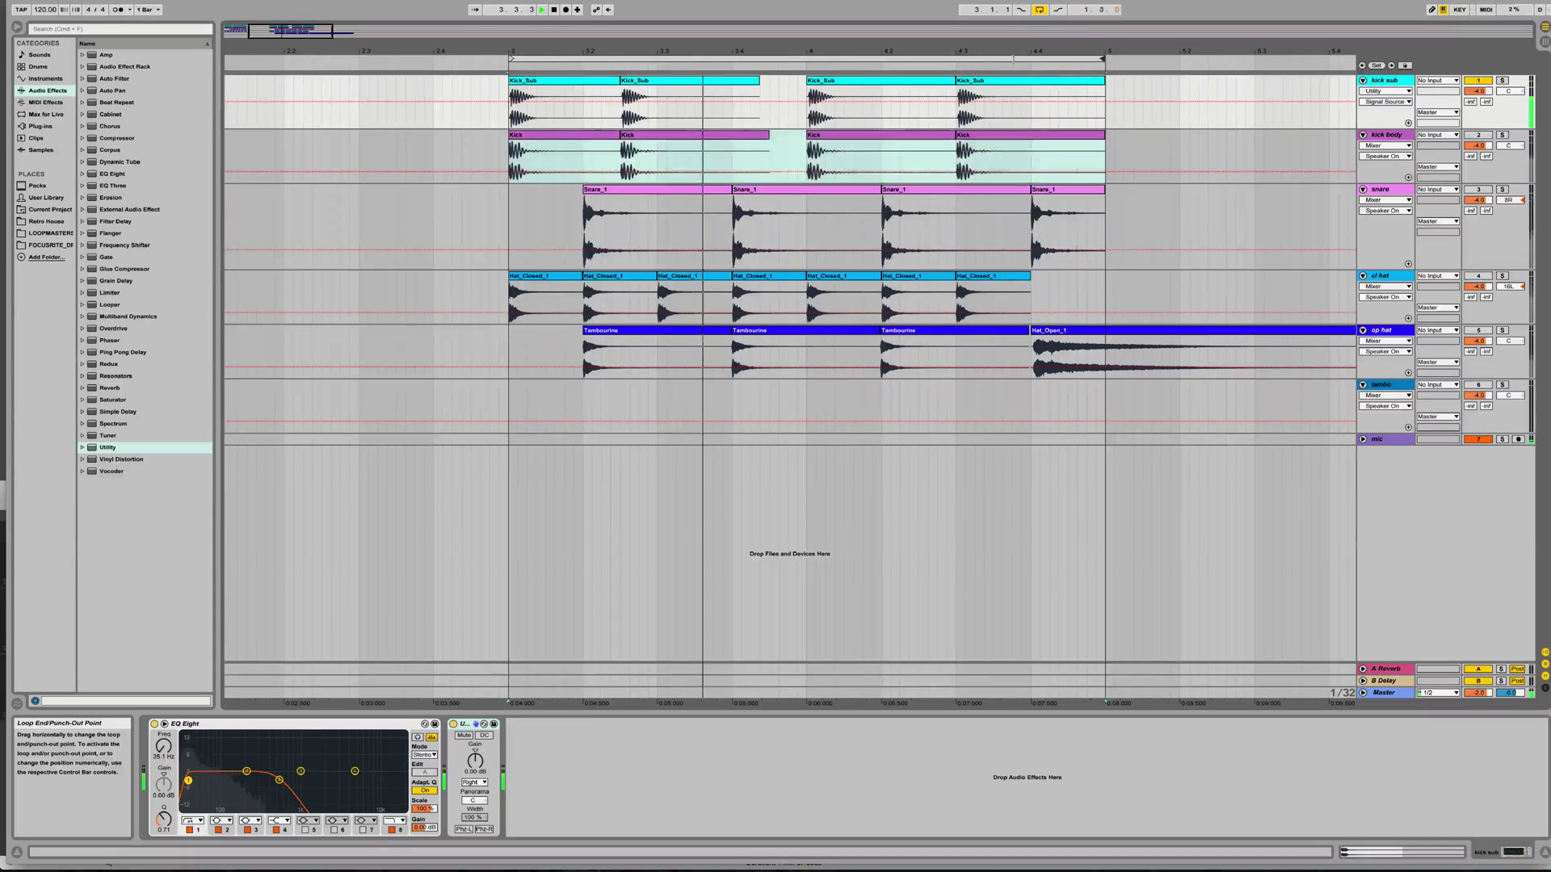
drag(1012, 59, 582, 59)
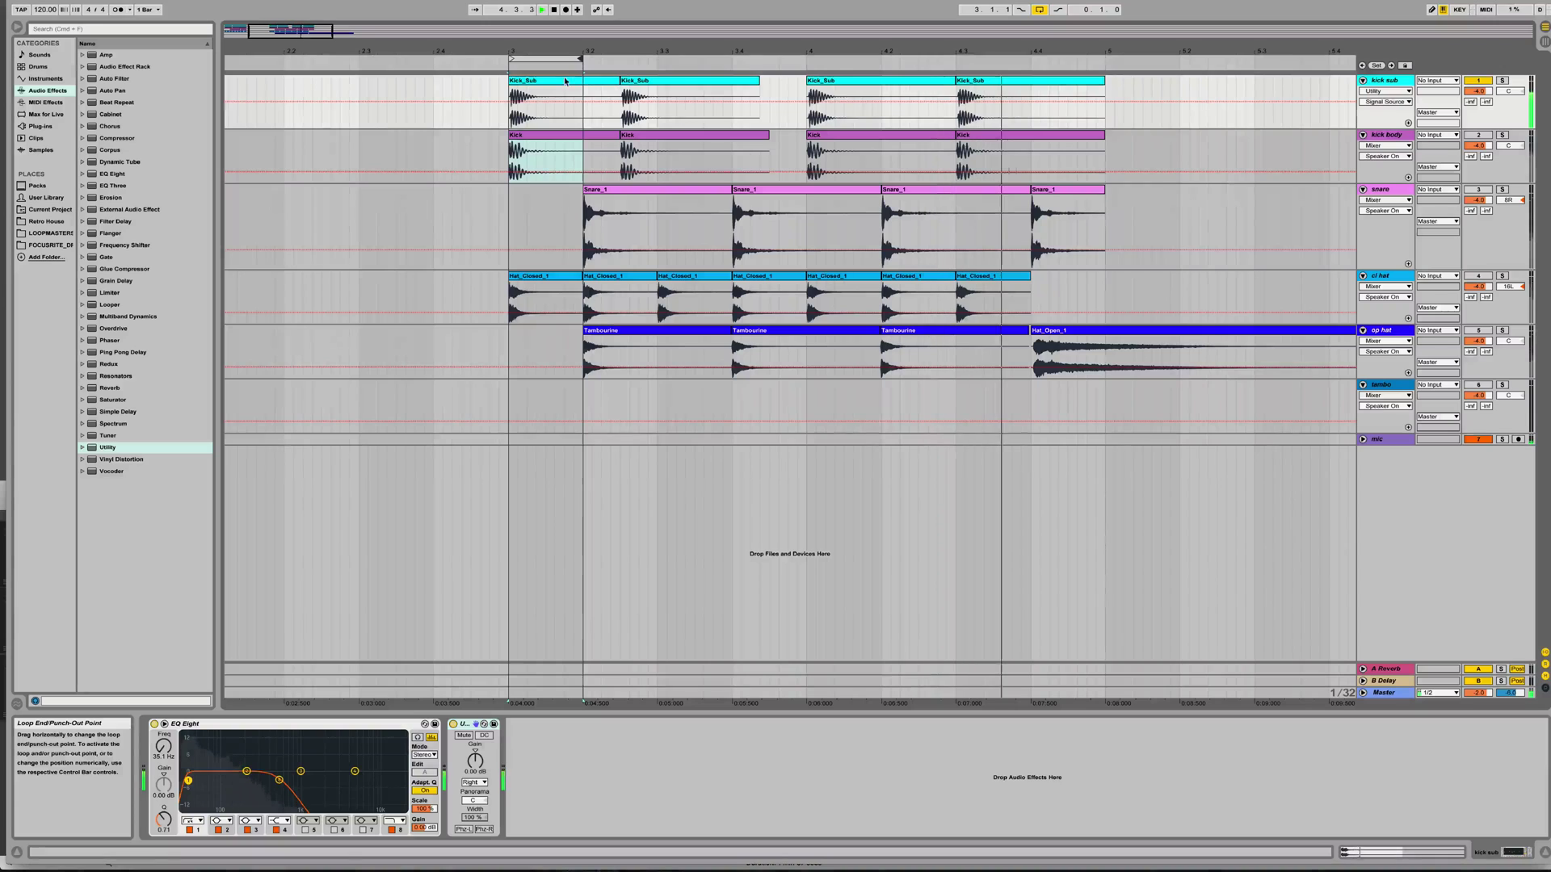
click(571, 59)
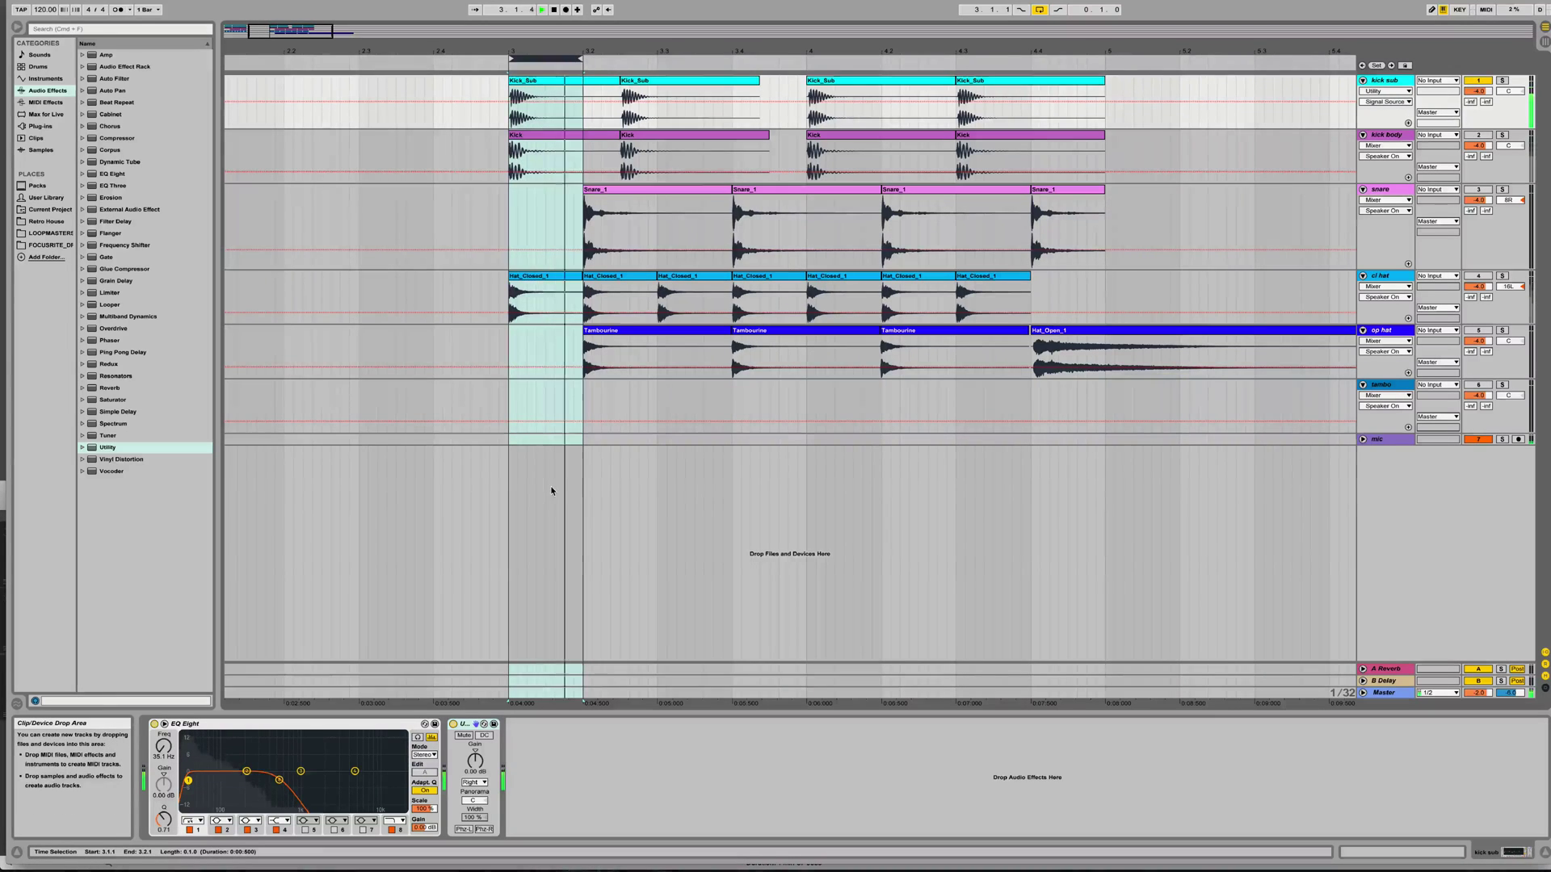
Turn off transient looping for the first Kick_Sub clip and shorten its transient envelope while listening.
double_click(549, 93)
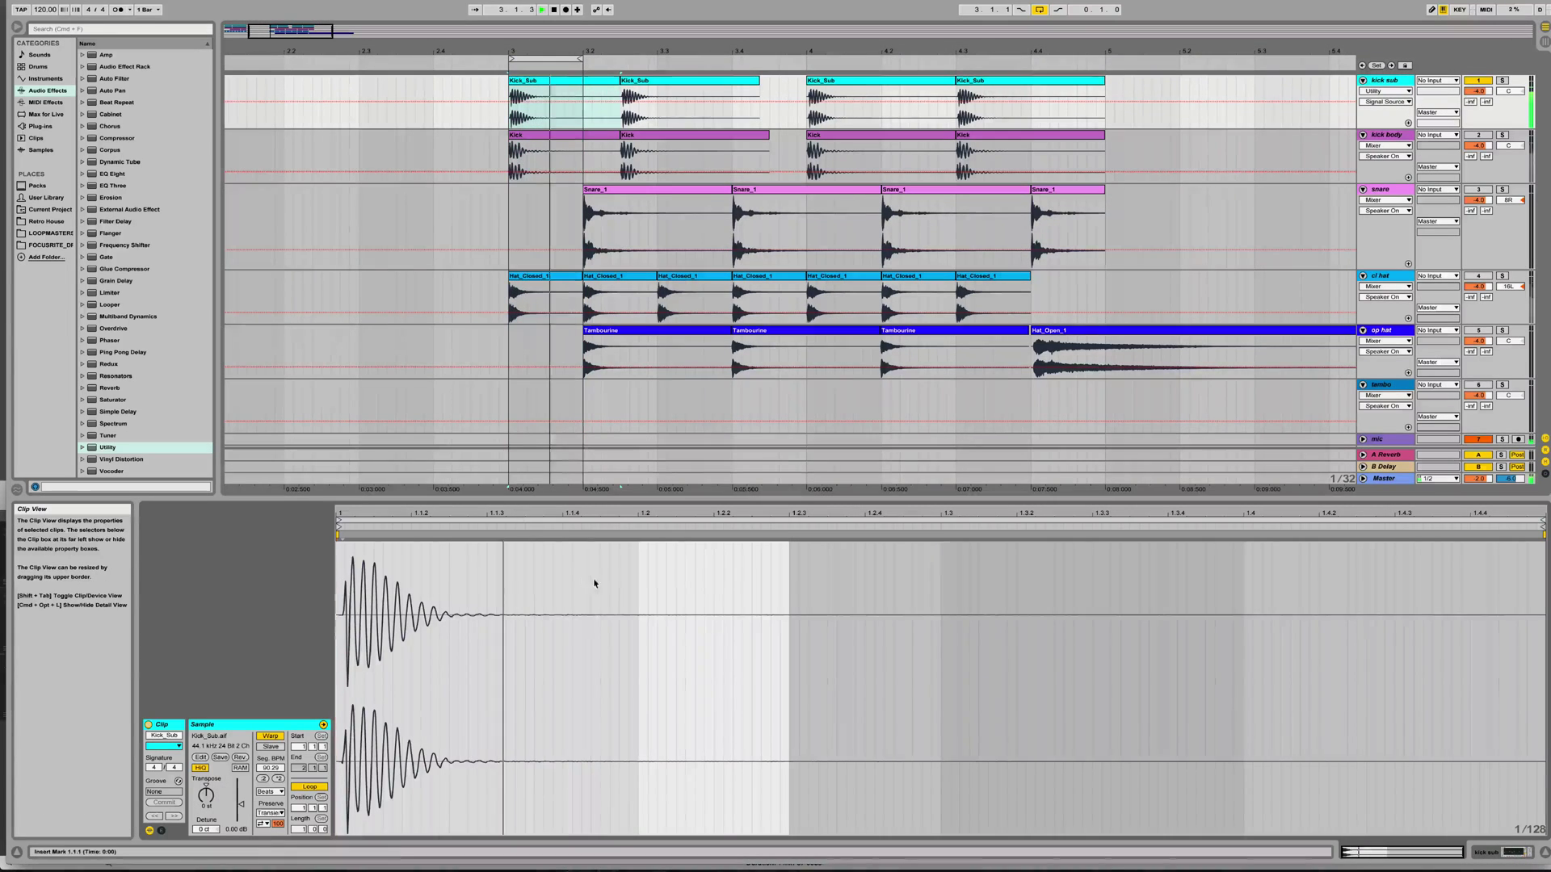
click(262, 825)
click(261, 836)
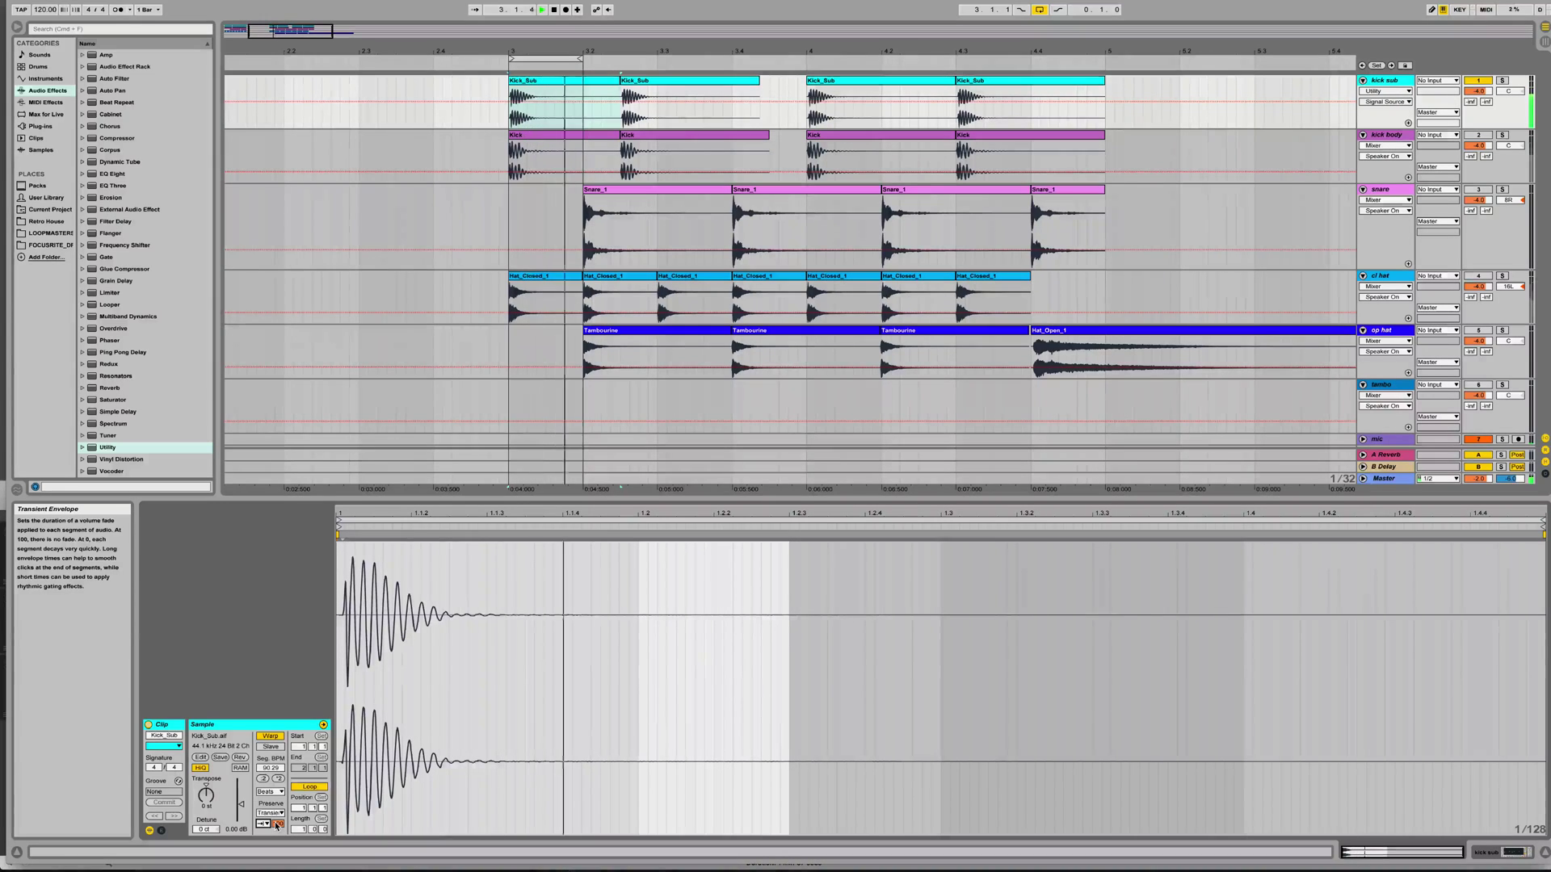
drag(276, 825, 275, 831)
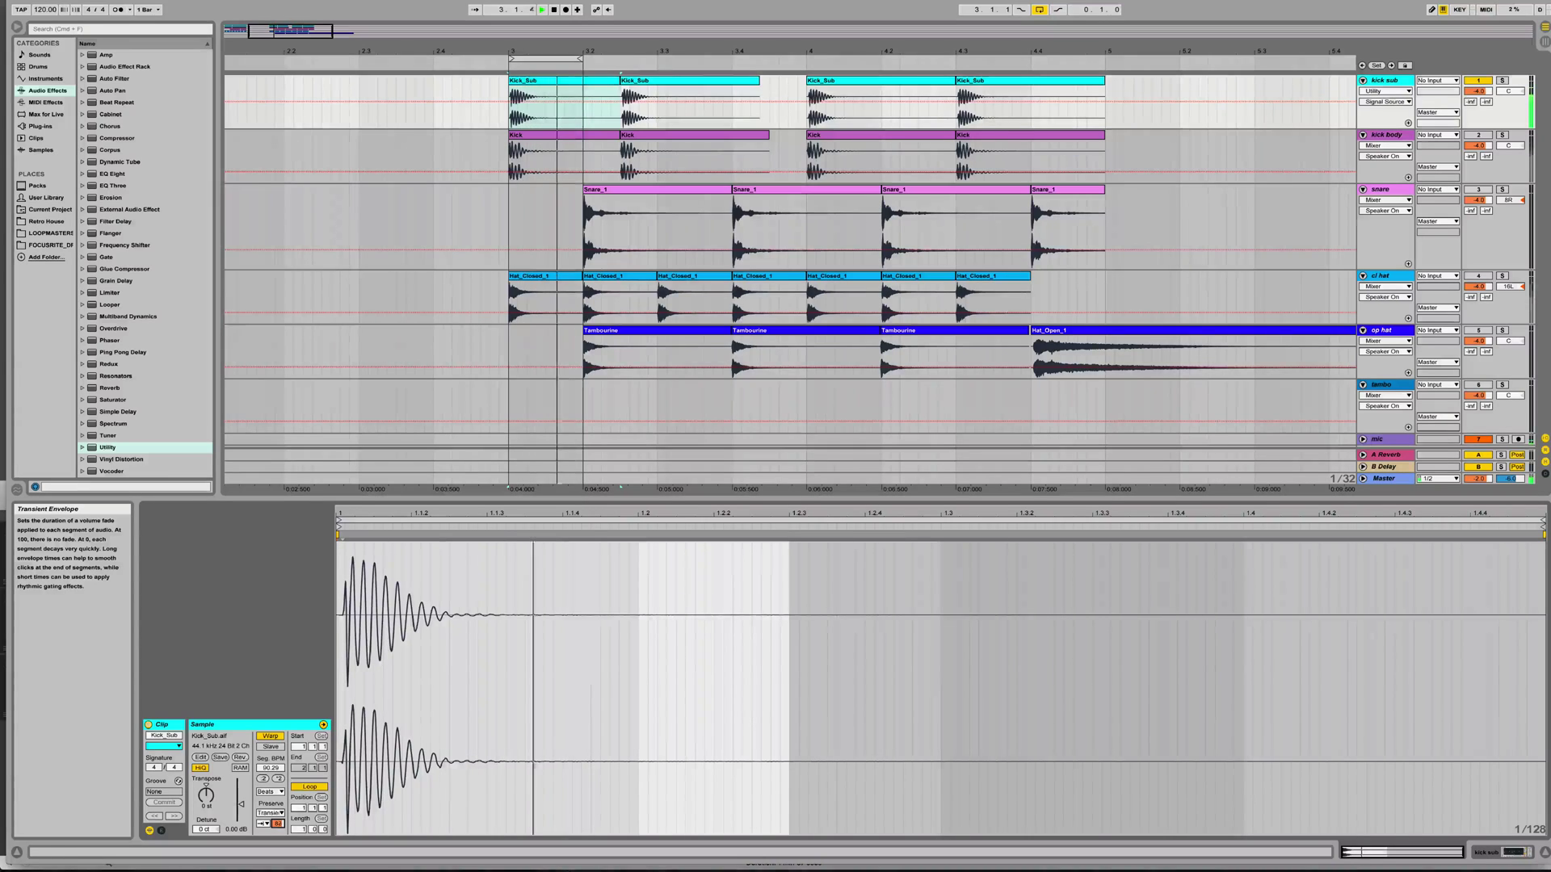
drag(275, 824, 276, 827)
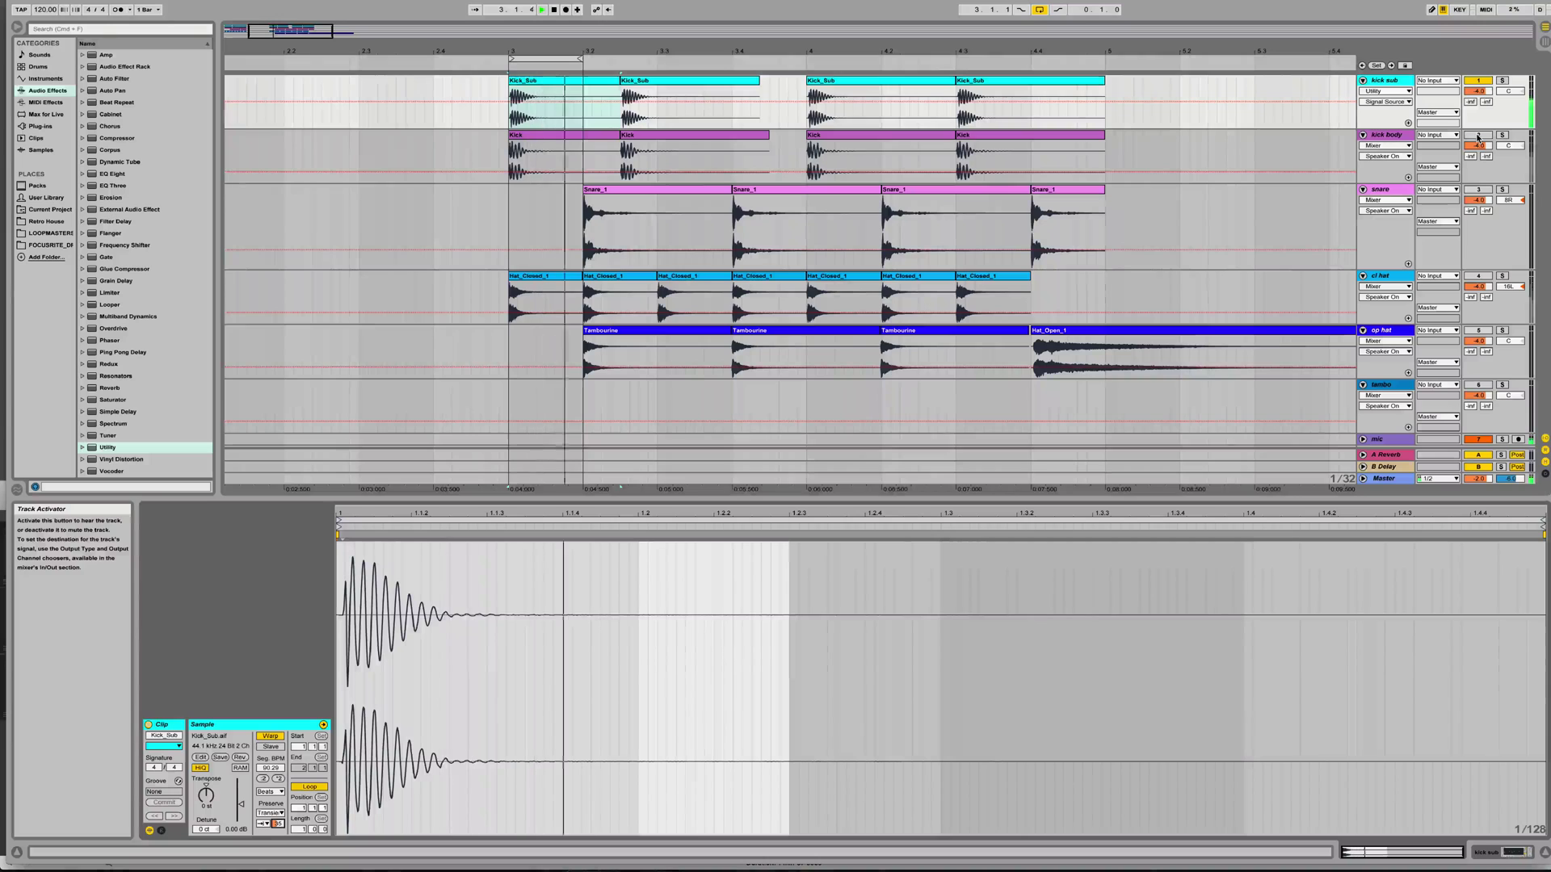
Unmute the kick body track and solo it briefly to compare it with the combined kicks.
click(1479, 135)
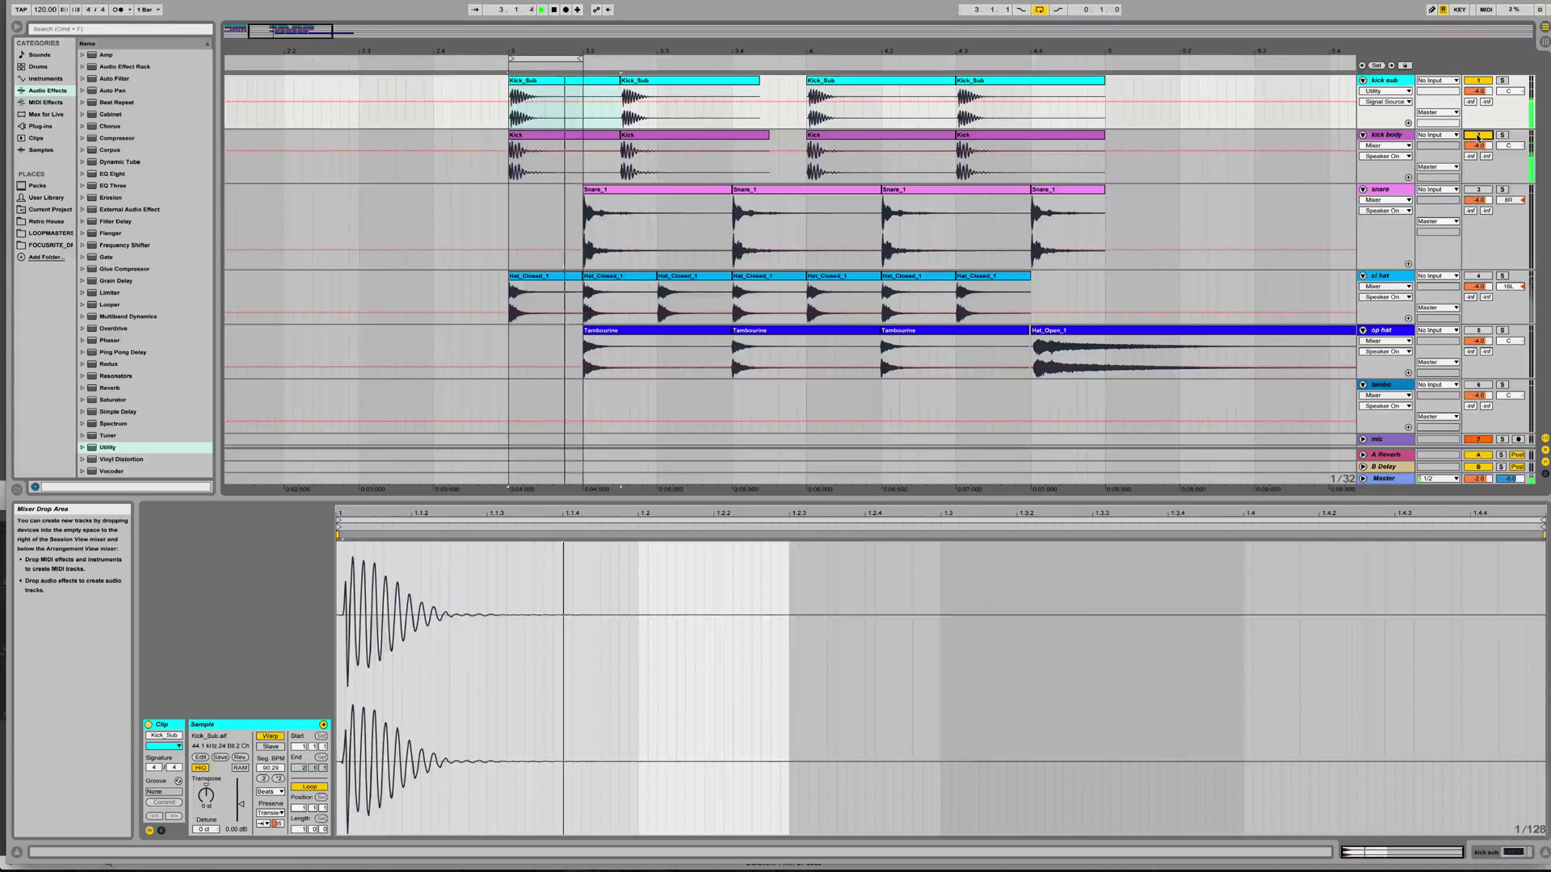
click(1504, 137)
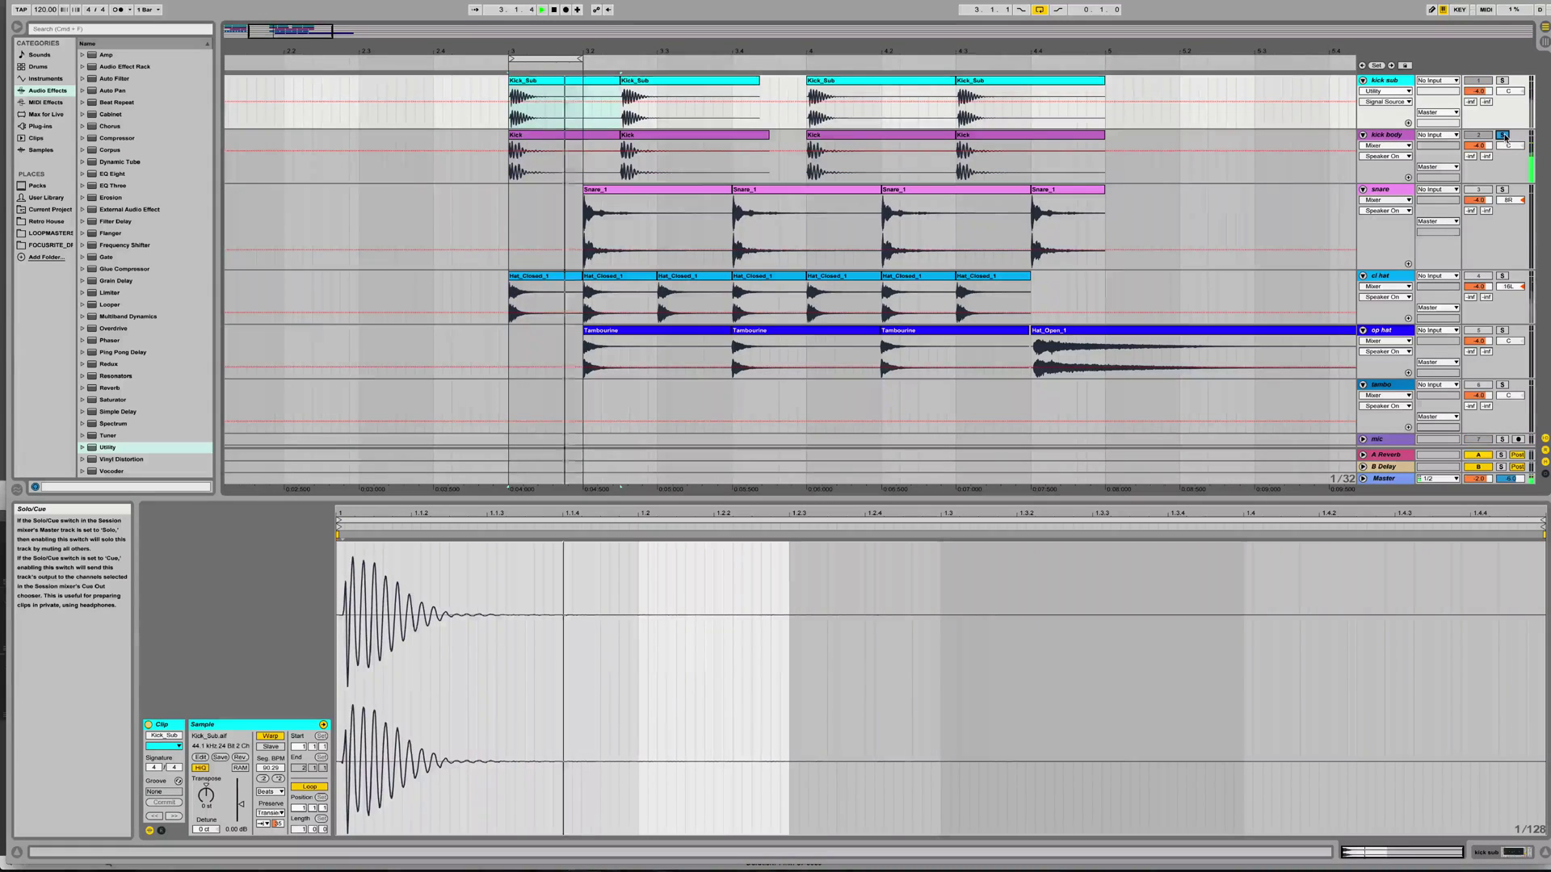
click(1504, 137)
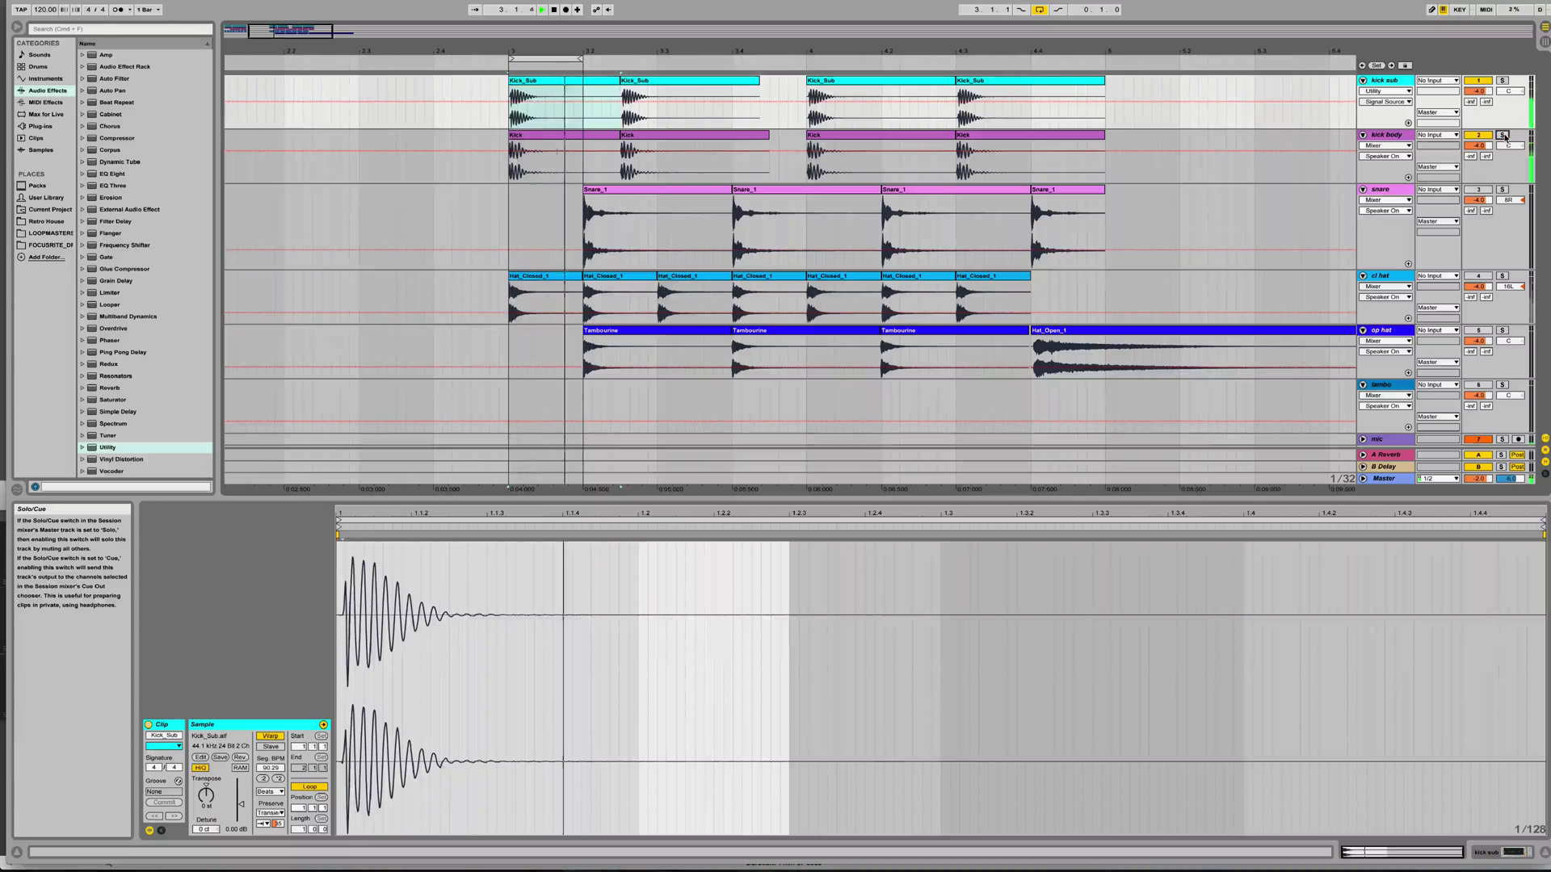
click(1397, 136)
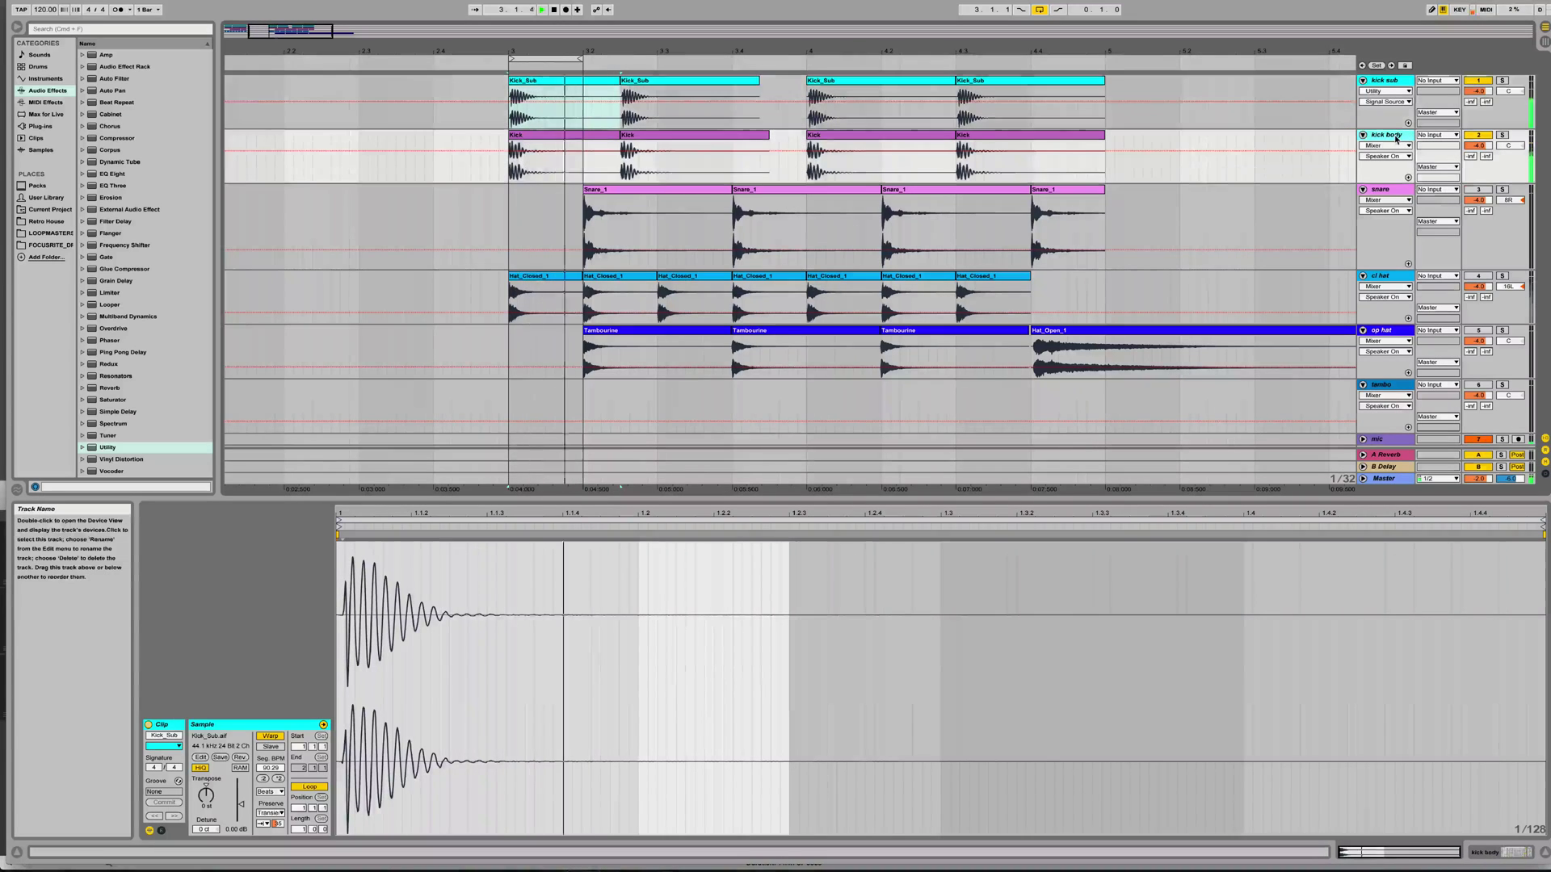
key(space)
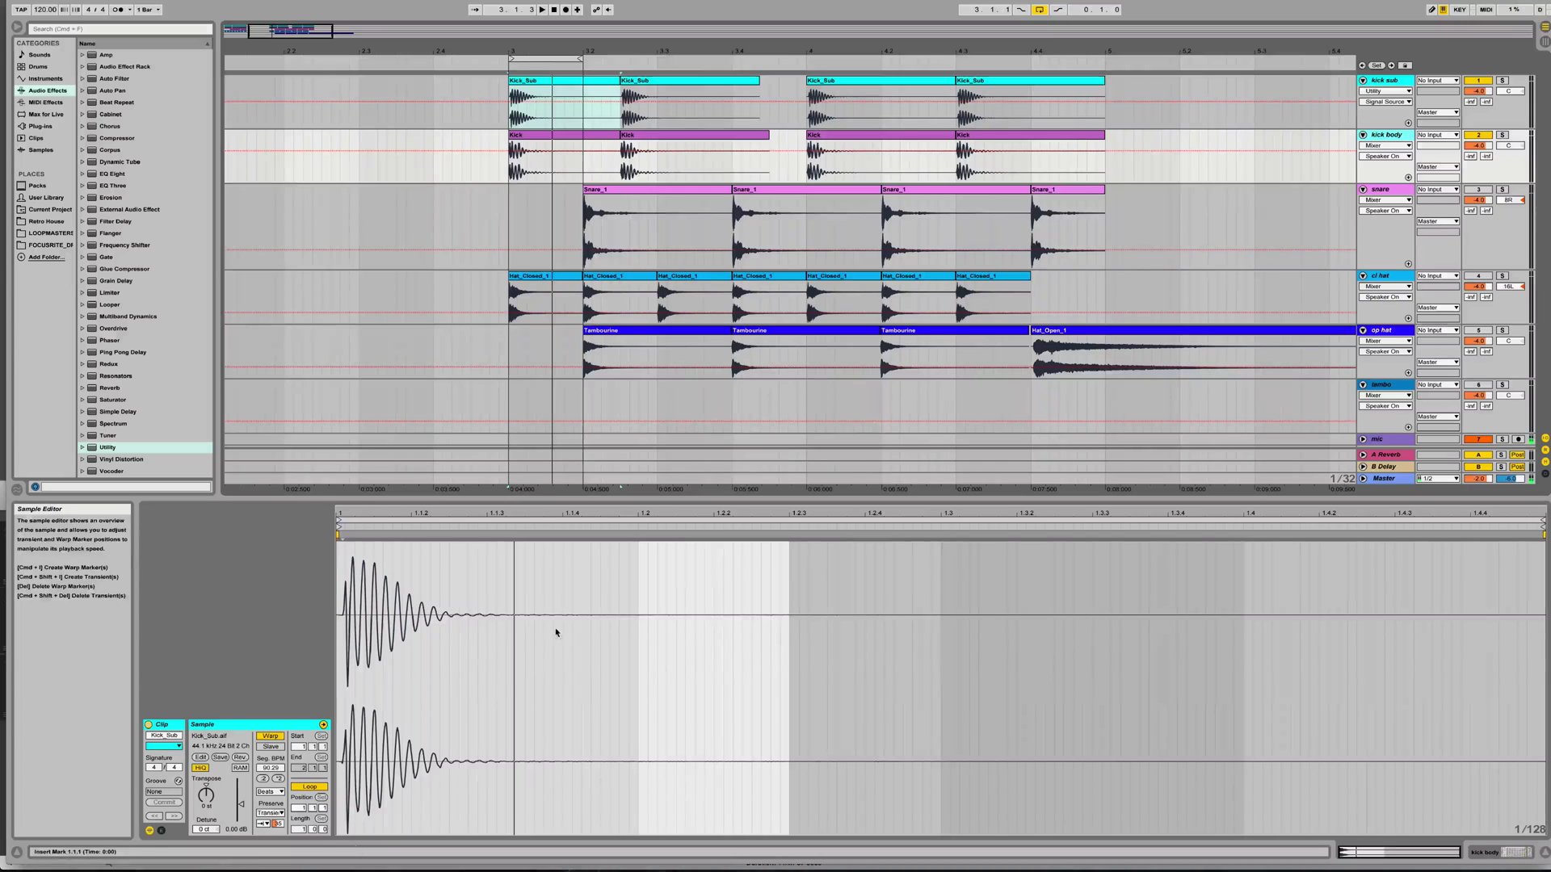
Turn off transient looping for the first Kick clip on the kick body track and adjust its transient envelope during playback.
click(545, 138)
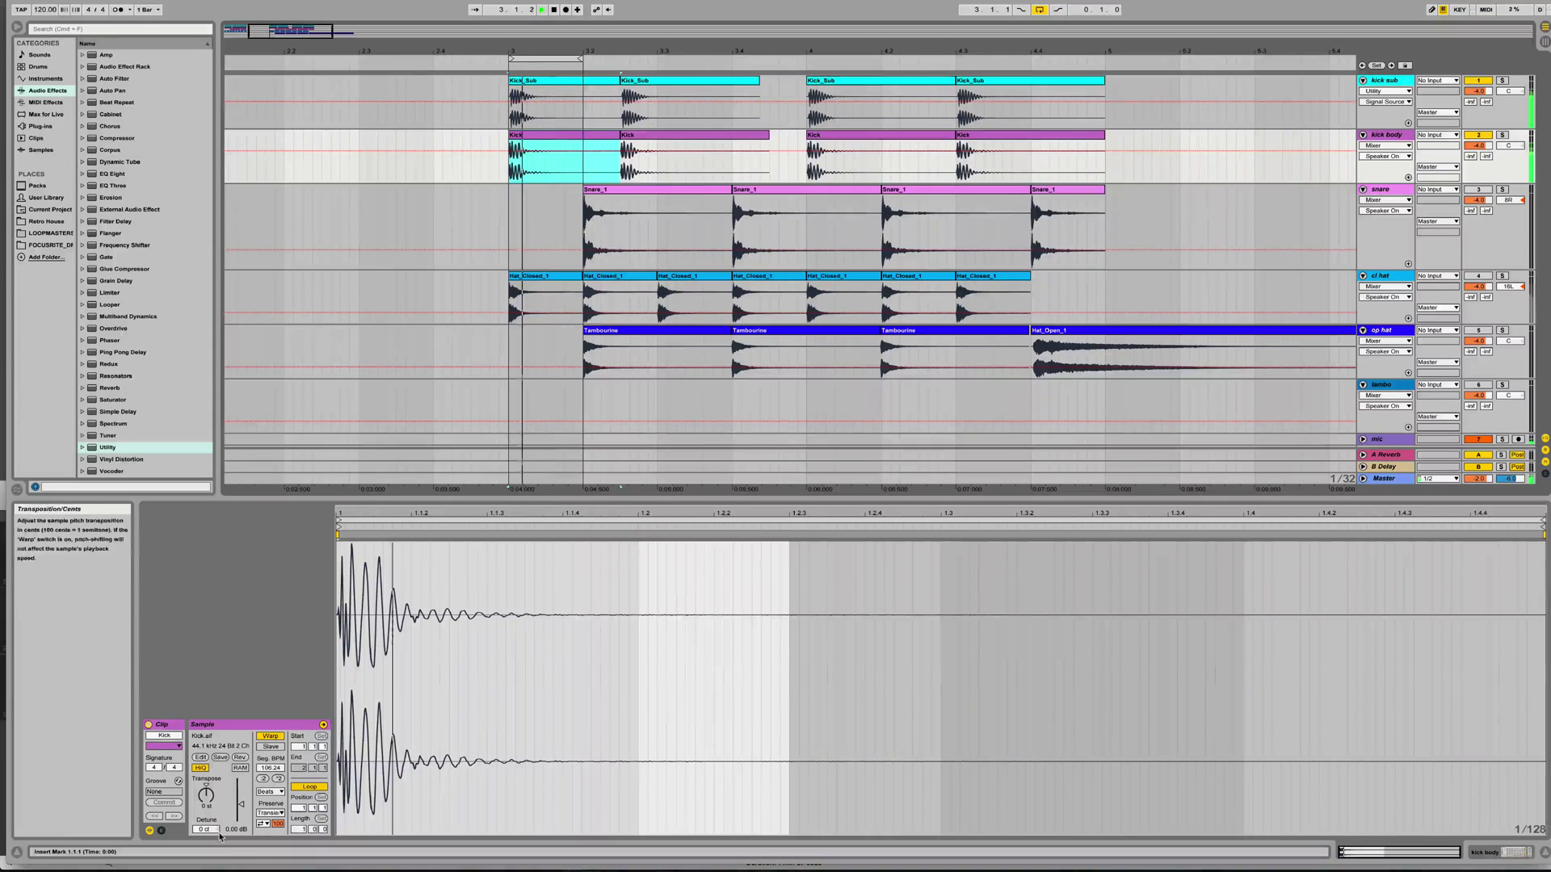
click(263, 824)
click(261, 833)
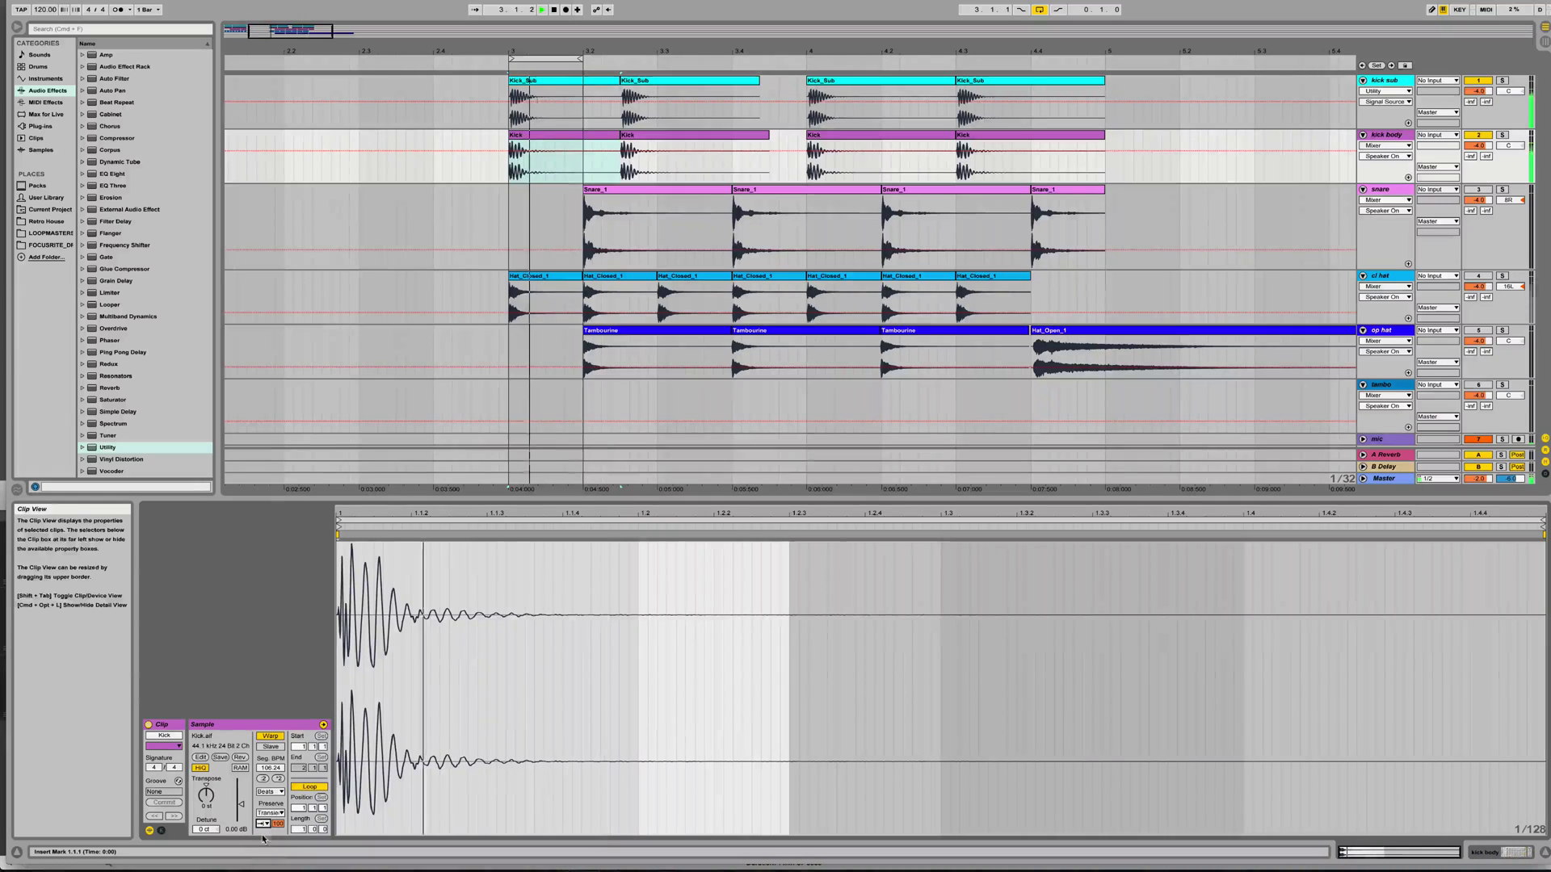
drag(278, 824, 278, 816)
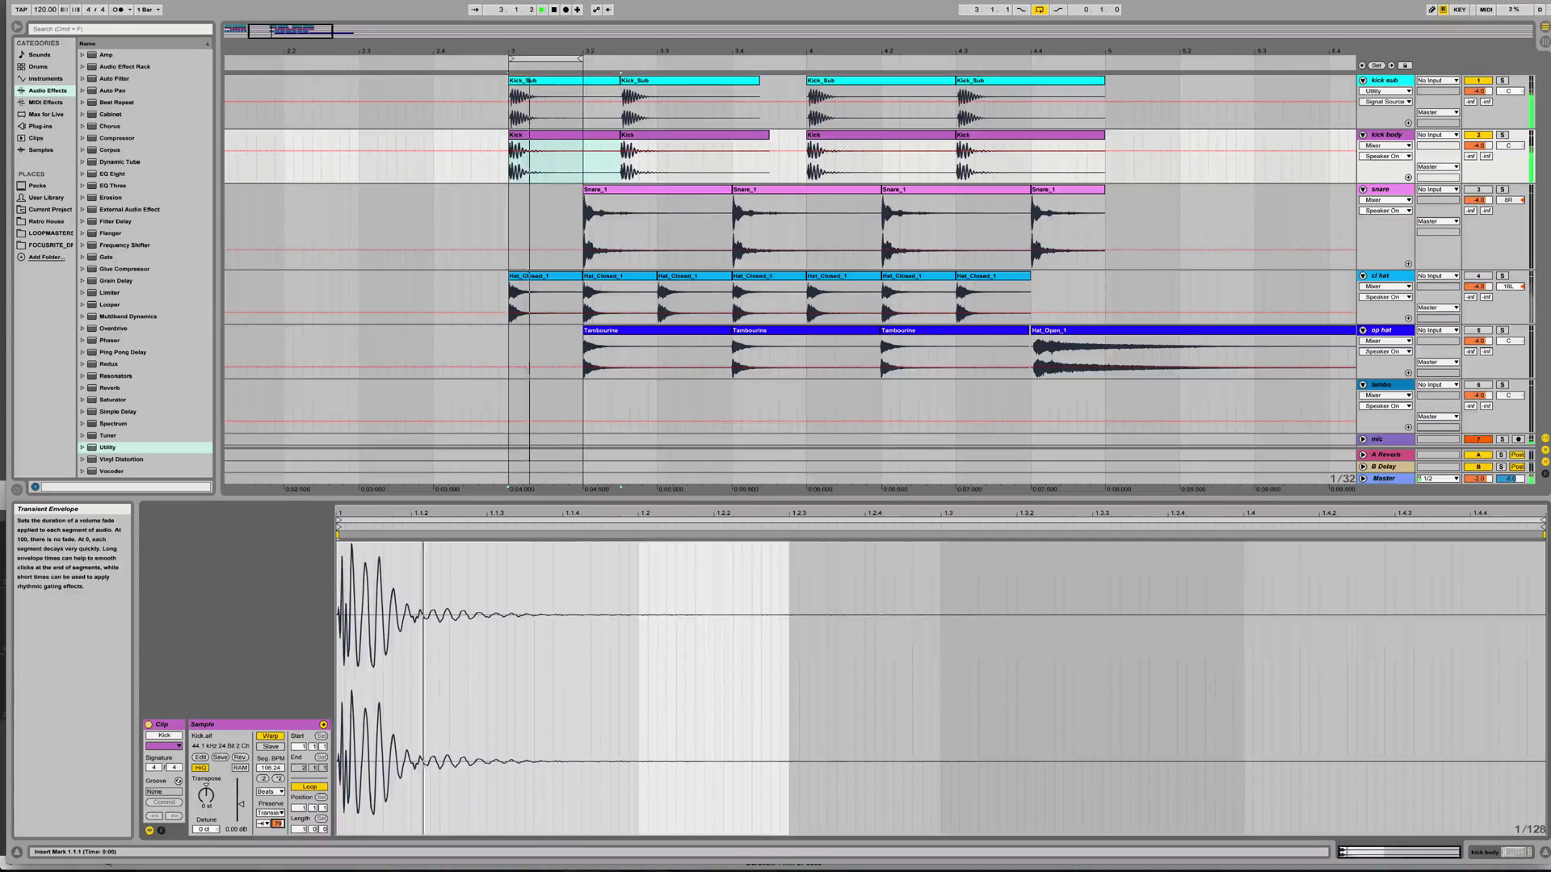
drag(278, 824, 278, 830)
key(space)
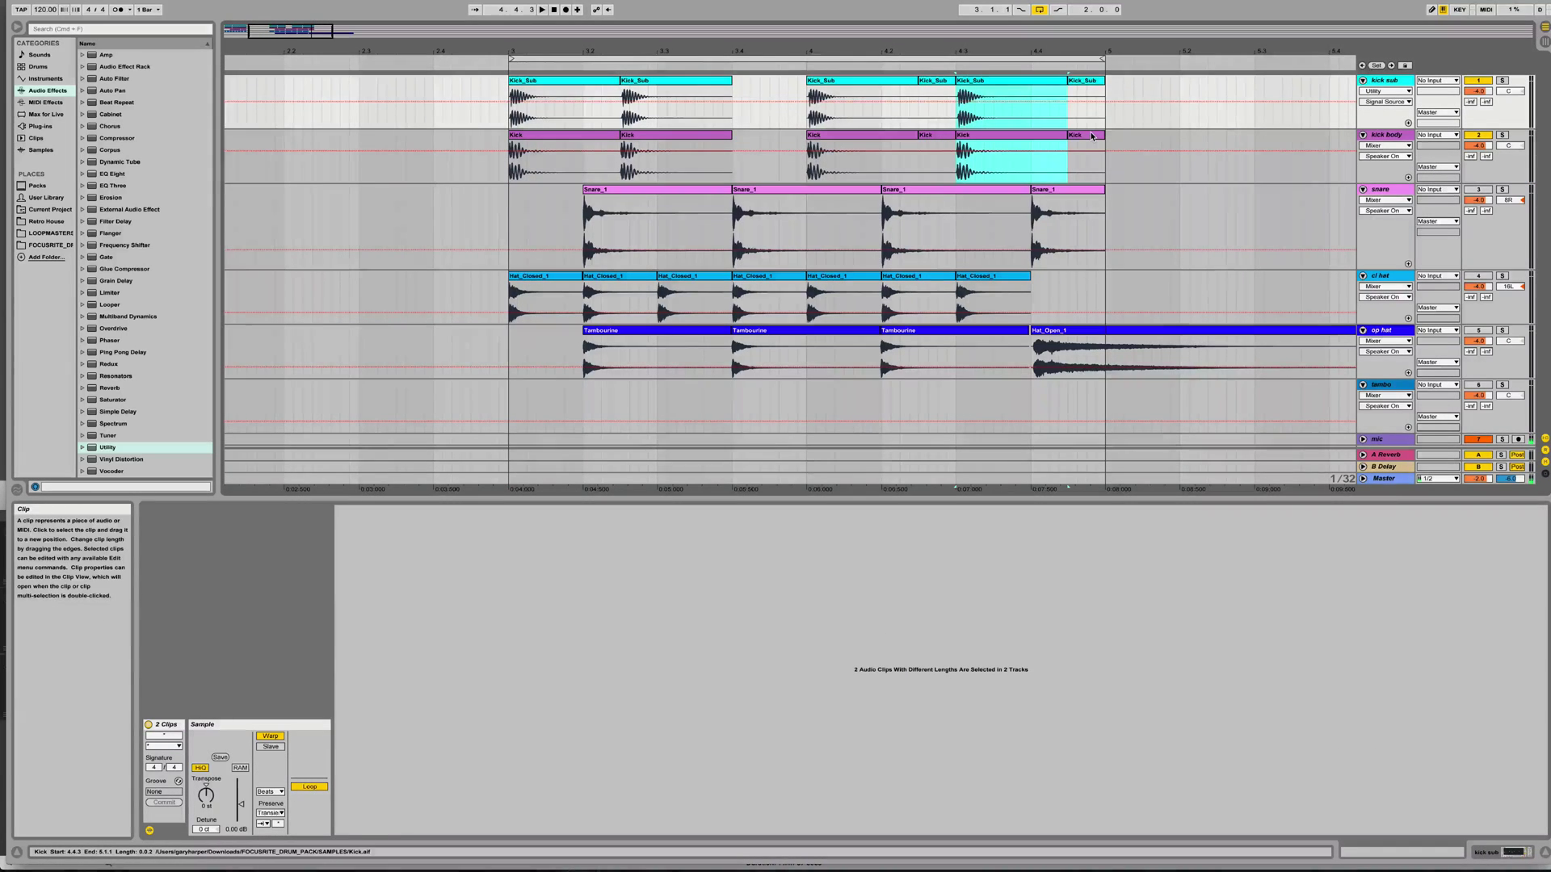
Play the two-bar kick pattern and delete the leftover clip fragments behind the copied kick sub and kick body hits.
key(space)
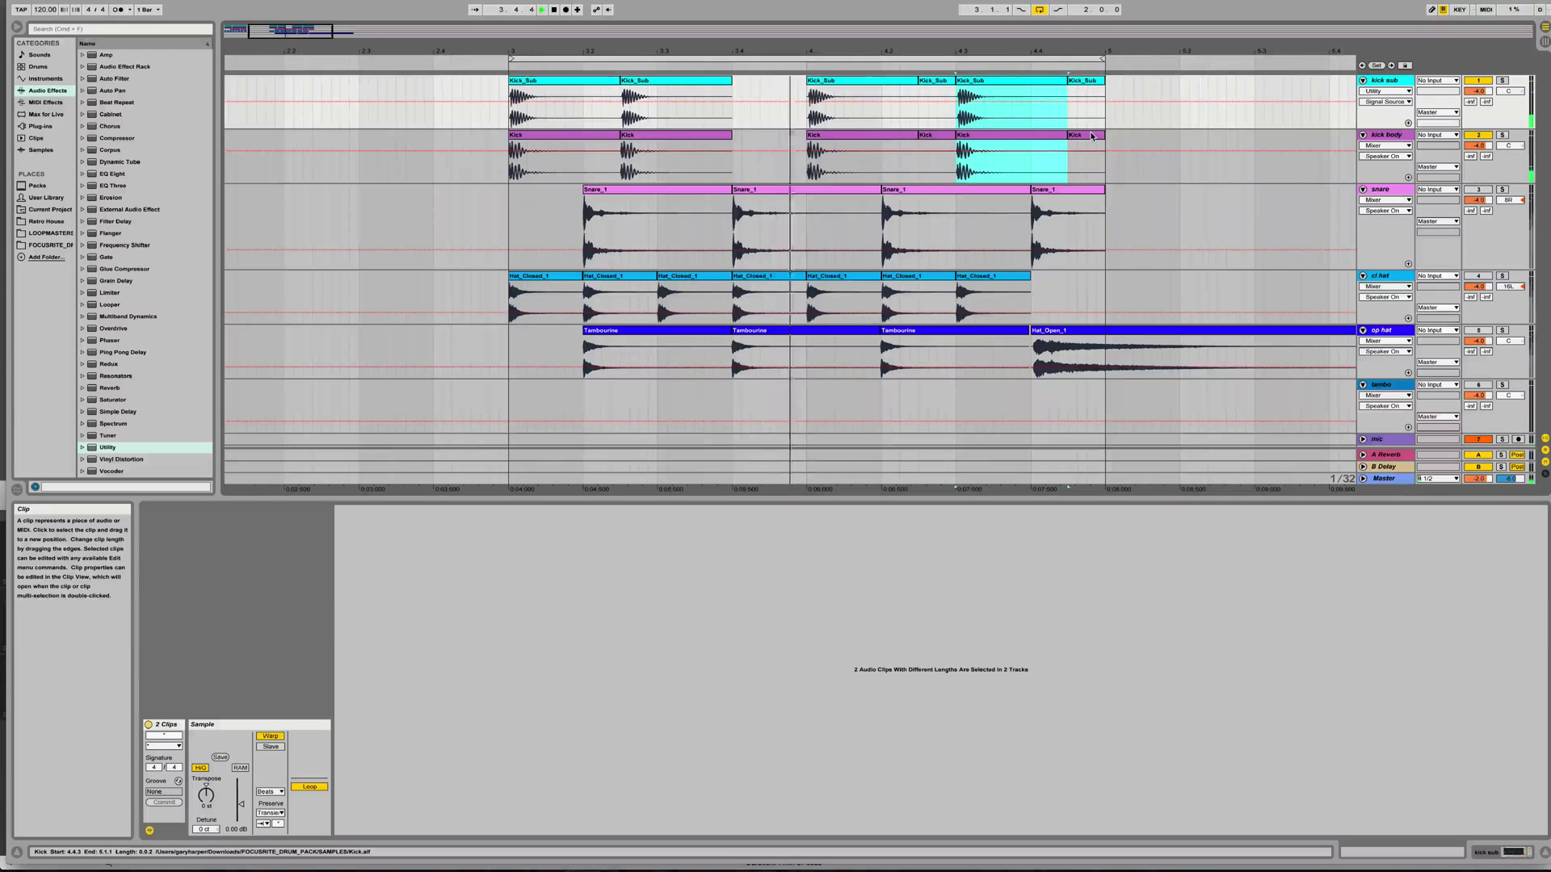
key(Delete)
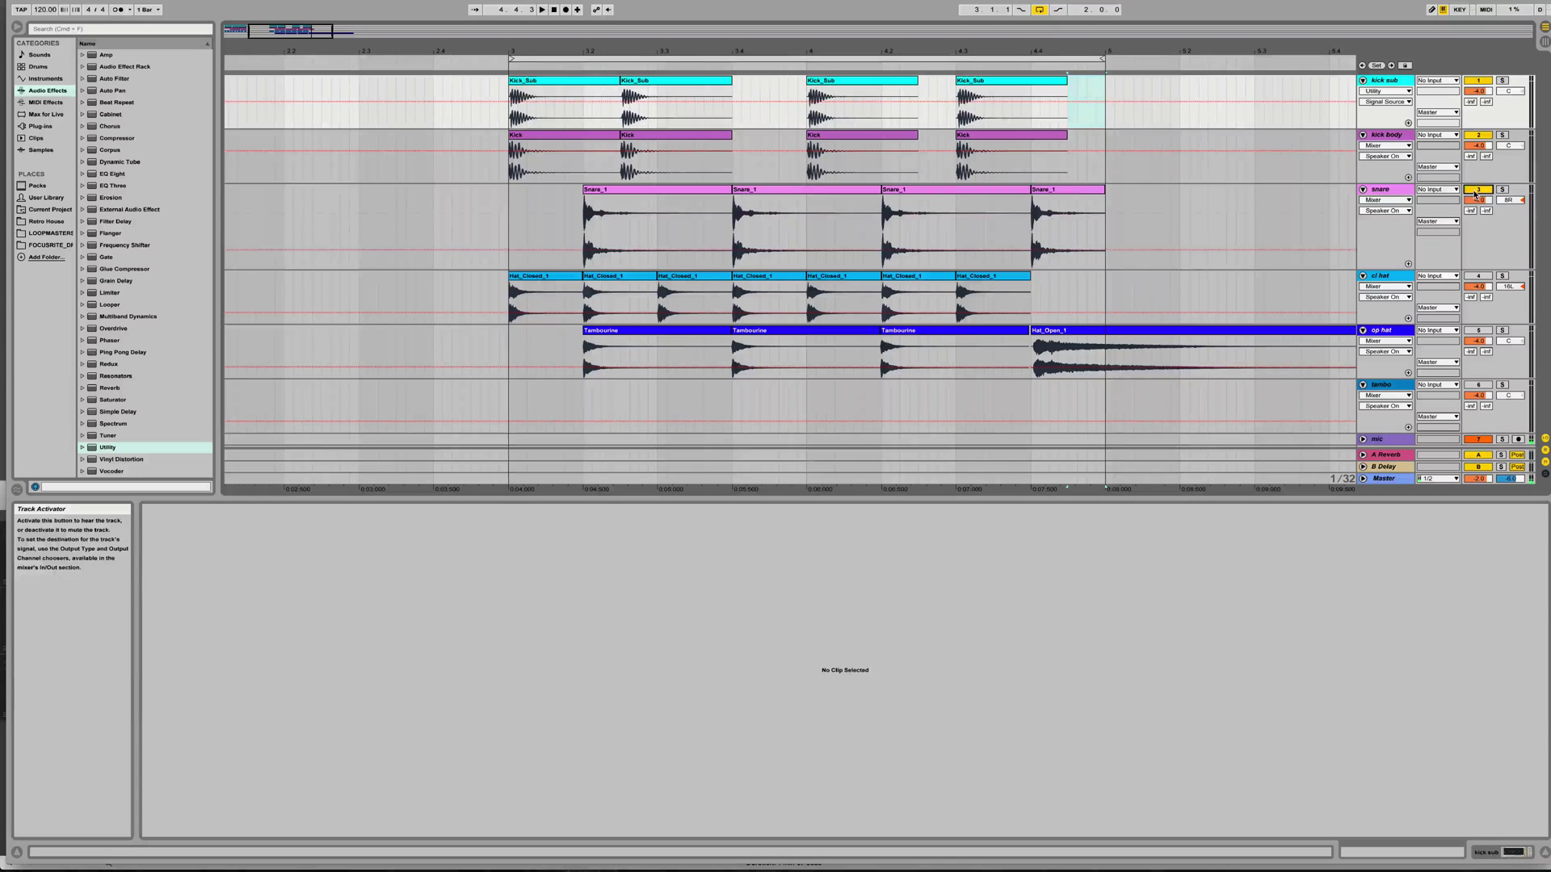
With the snare track unmuted, lower its volume and shorten the playback loop to bar 3.
key(space)
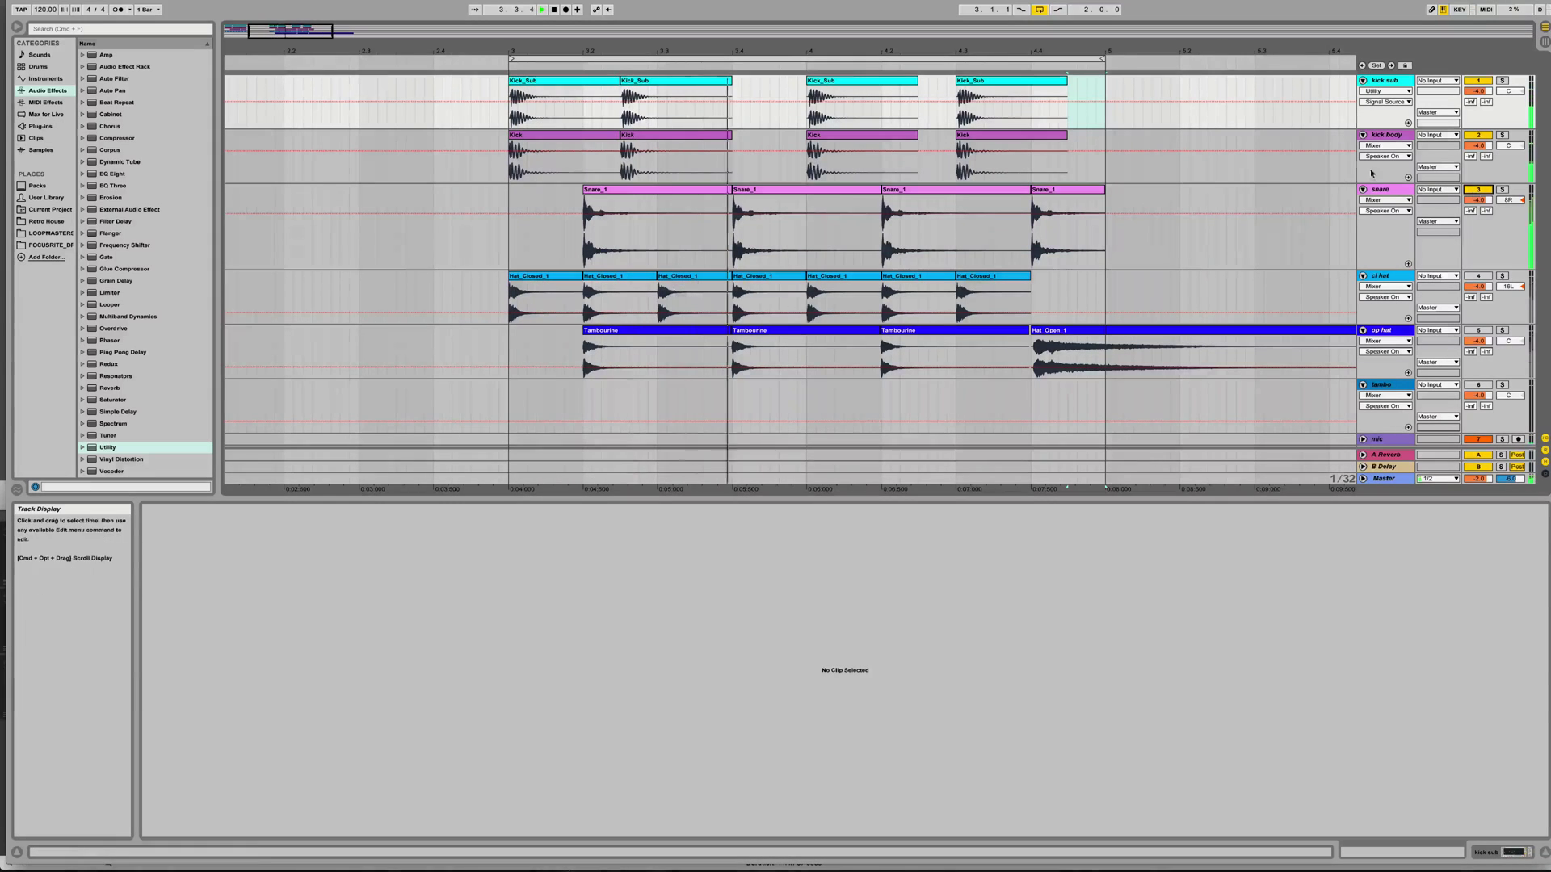
drag(1478, 200, 1477, 214)
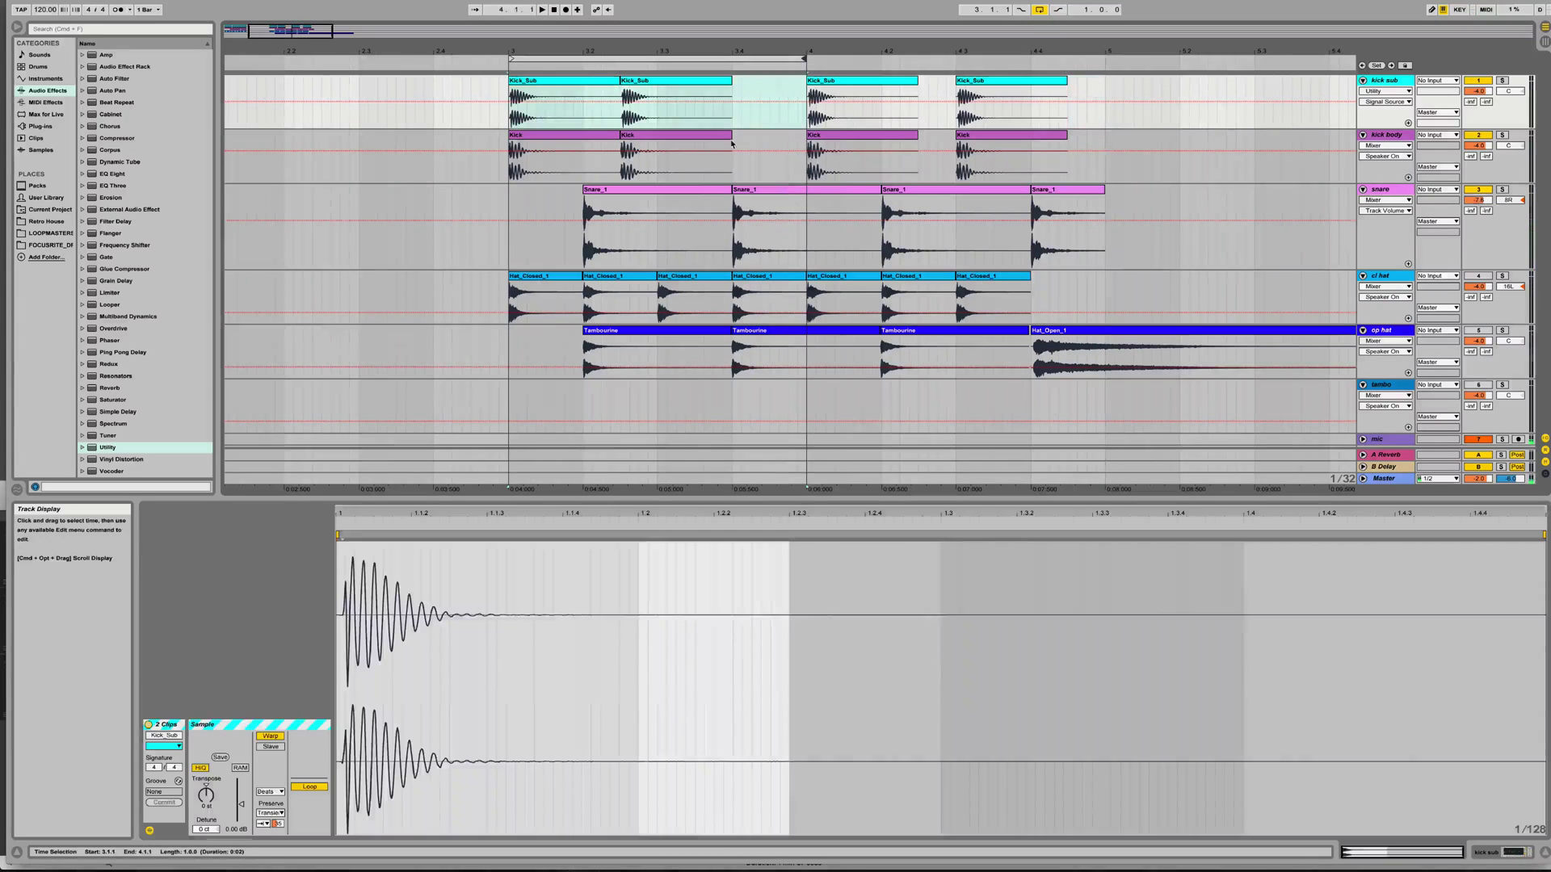
key(space)
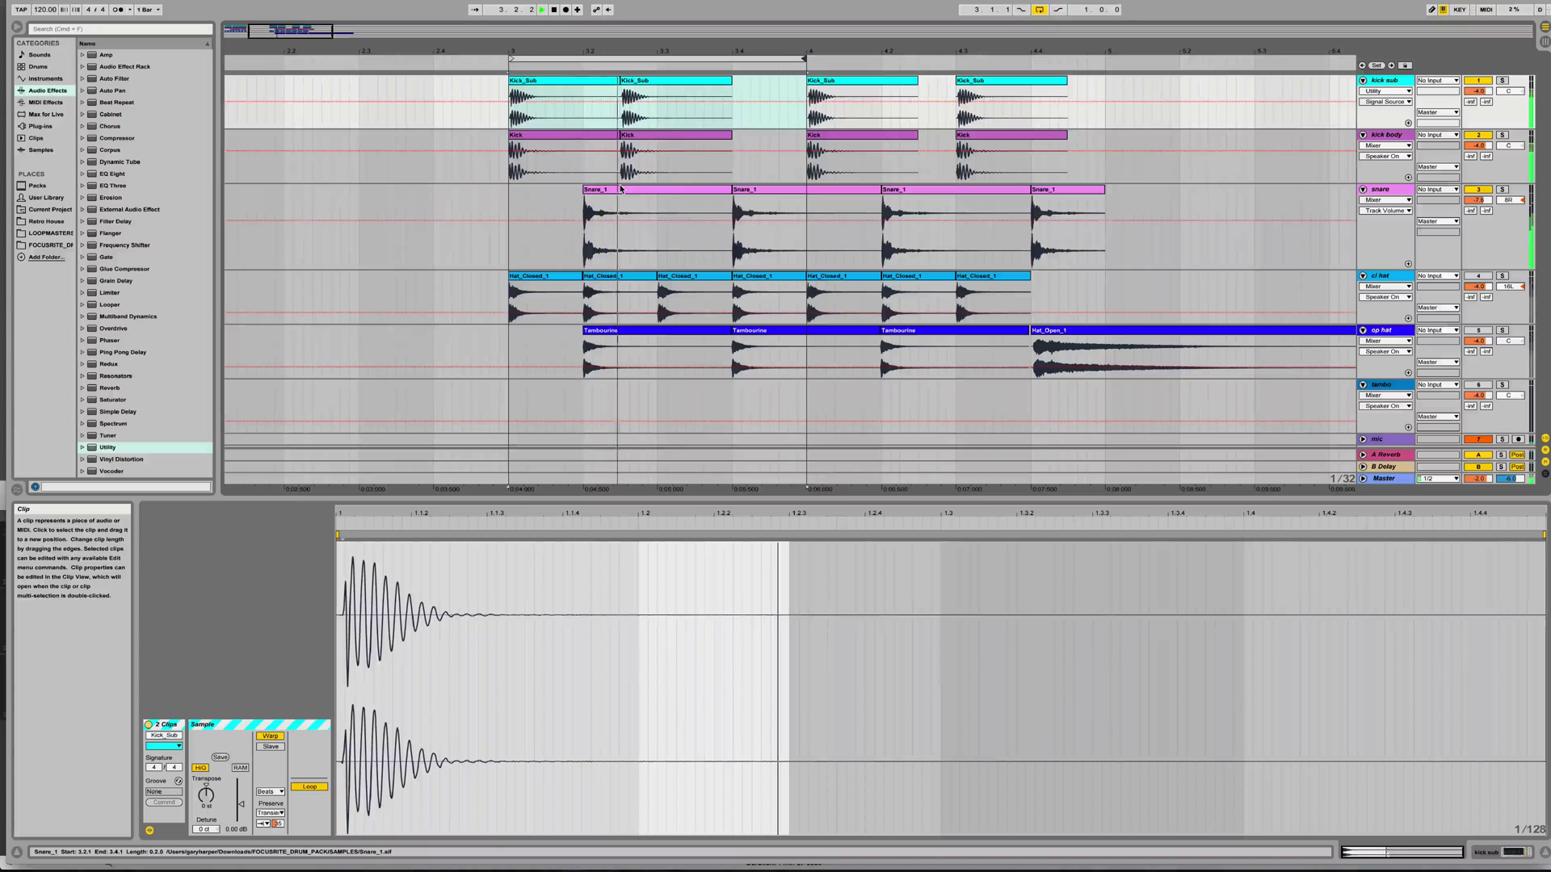
Delete the second Snare_1 clip, turn off transient looping for the first one and adjust its transient envelope during playback.
click(763, 192)
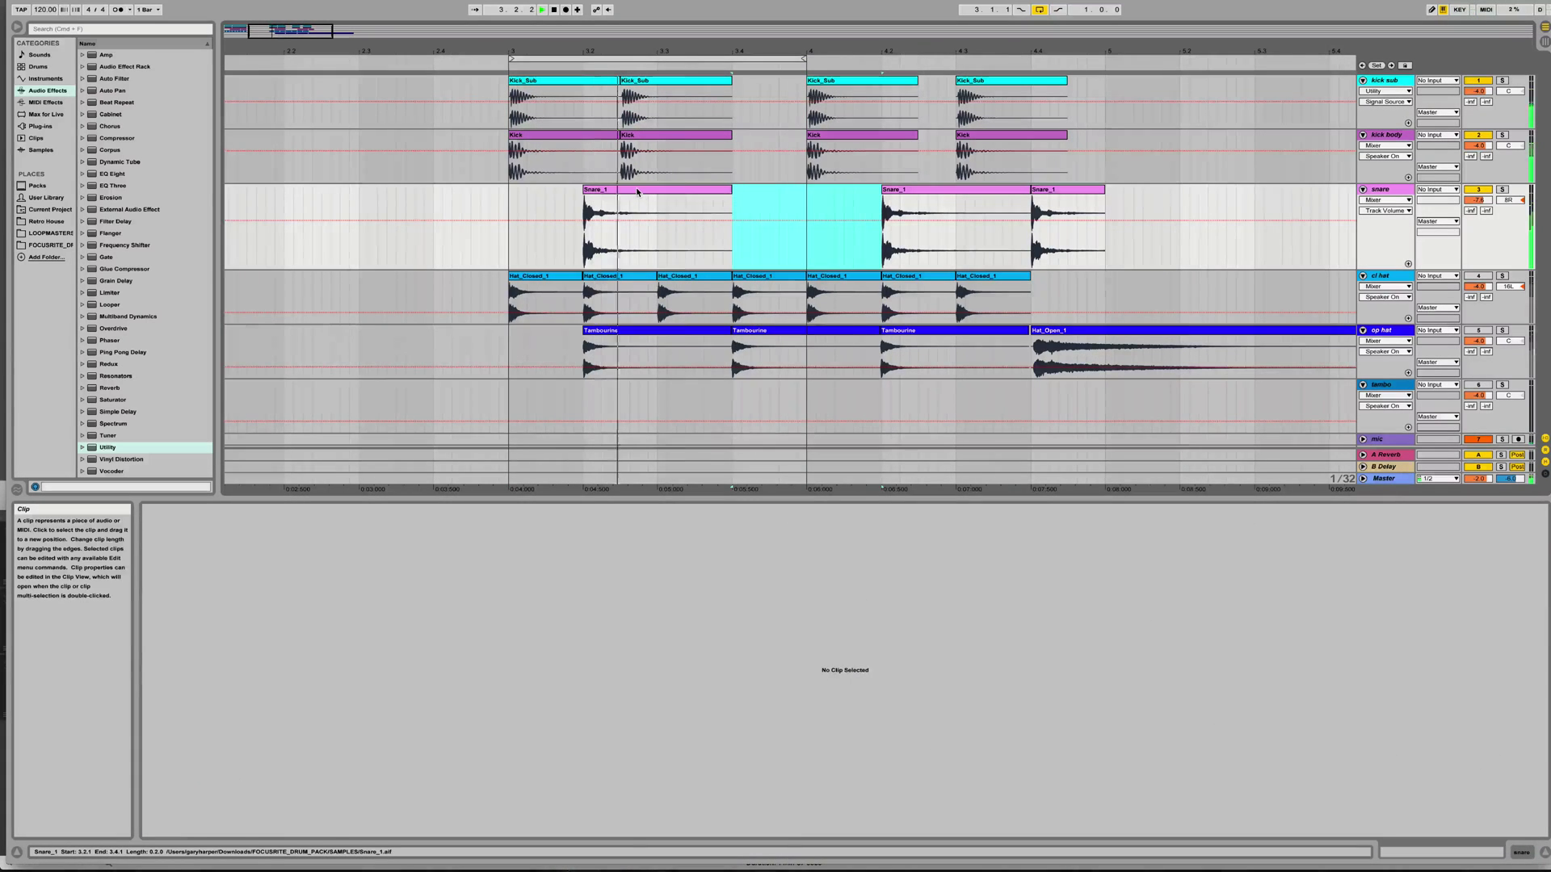
drag(764, 192, 637, 192)
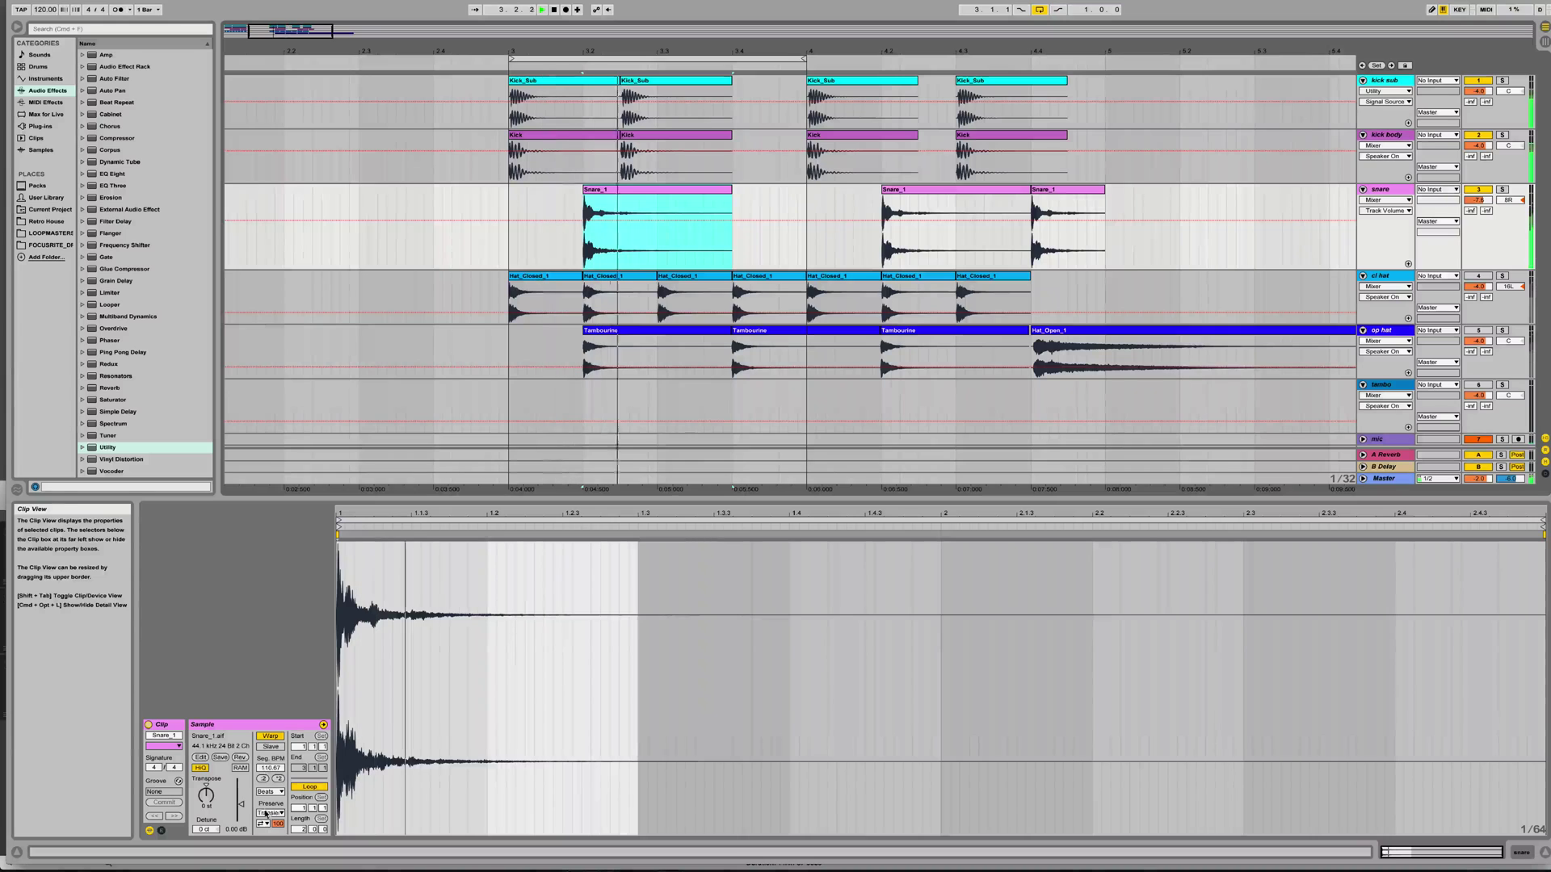
click(265, 824)
click(264, 835)
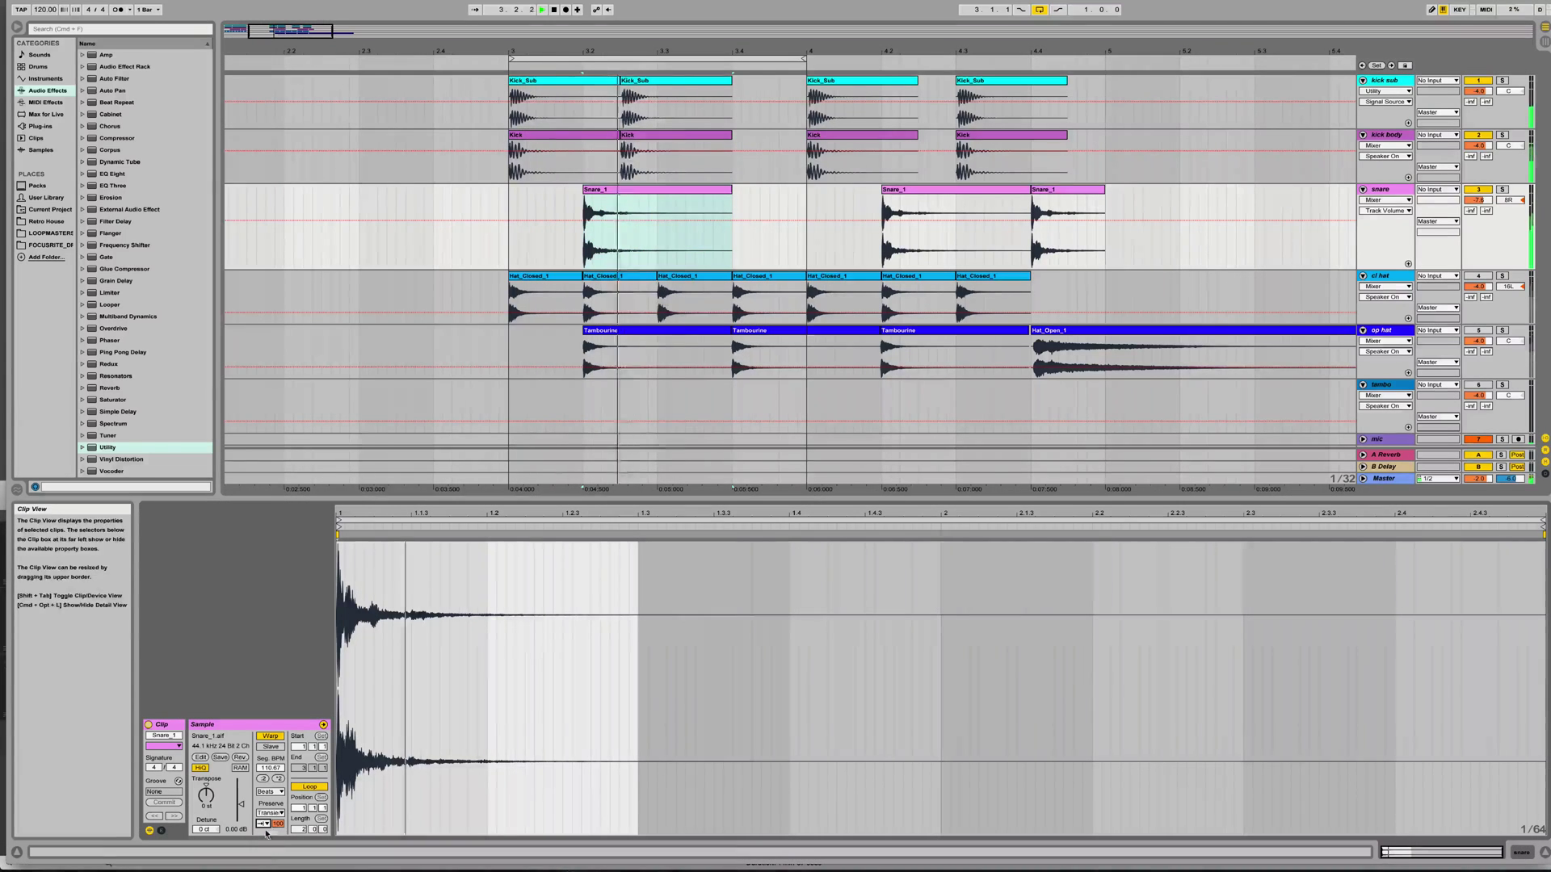
mouse_move(277, 824)
mouse_down()
mouse_move(277, 840)
mouse_move(277, 827)
mouse_up()
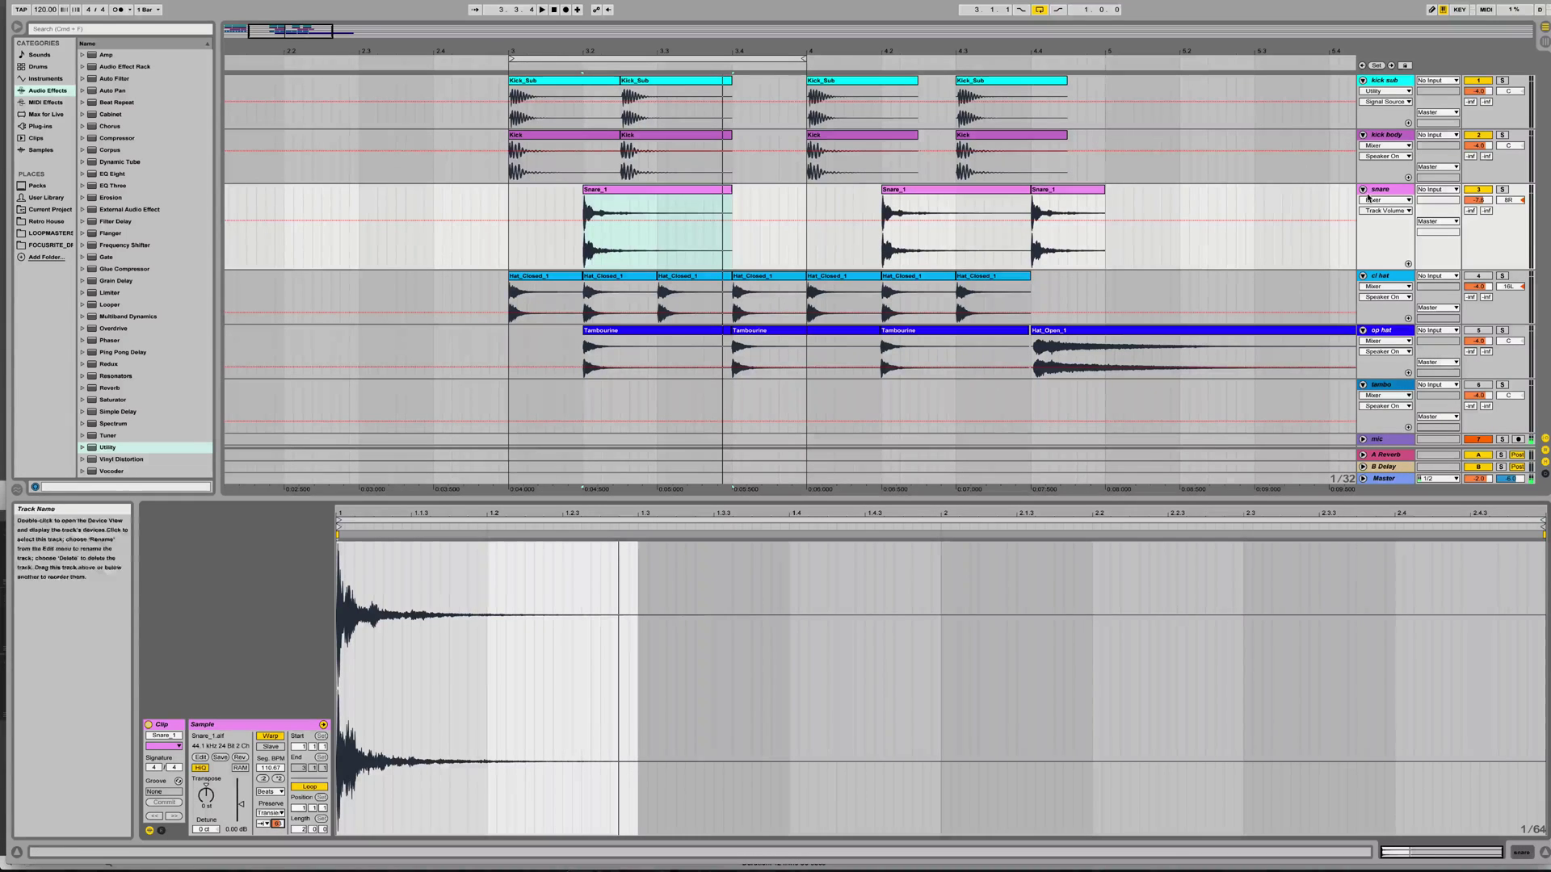
Resume playback and duplicate the adjusted first snare clip into the gap at the second snare hit.
key(space)
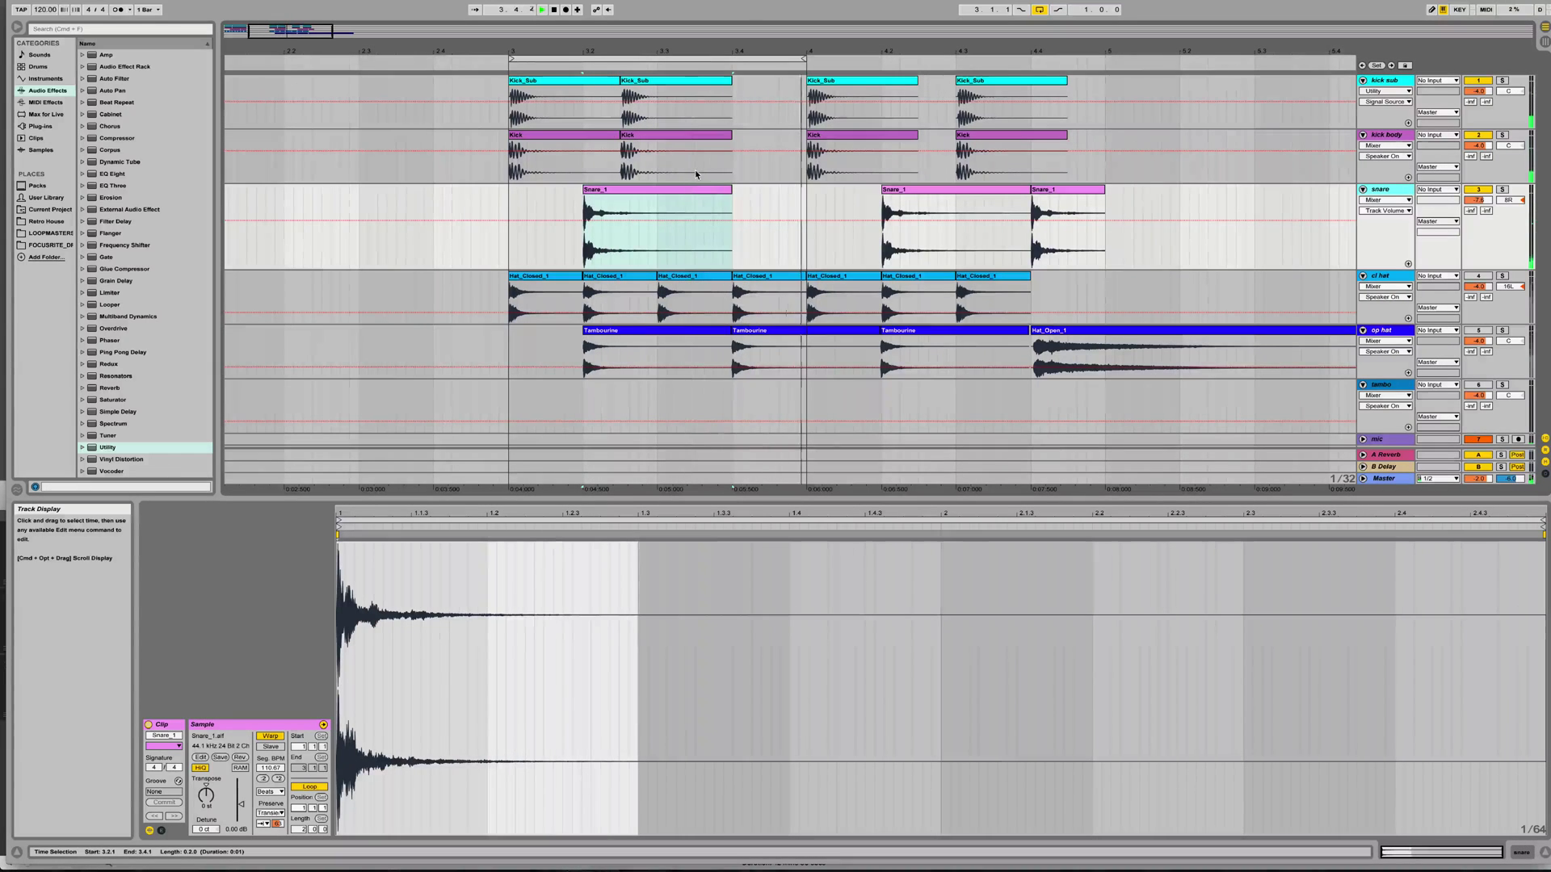
click(696, 190)
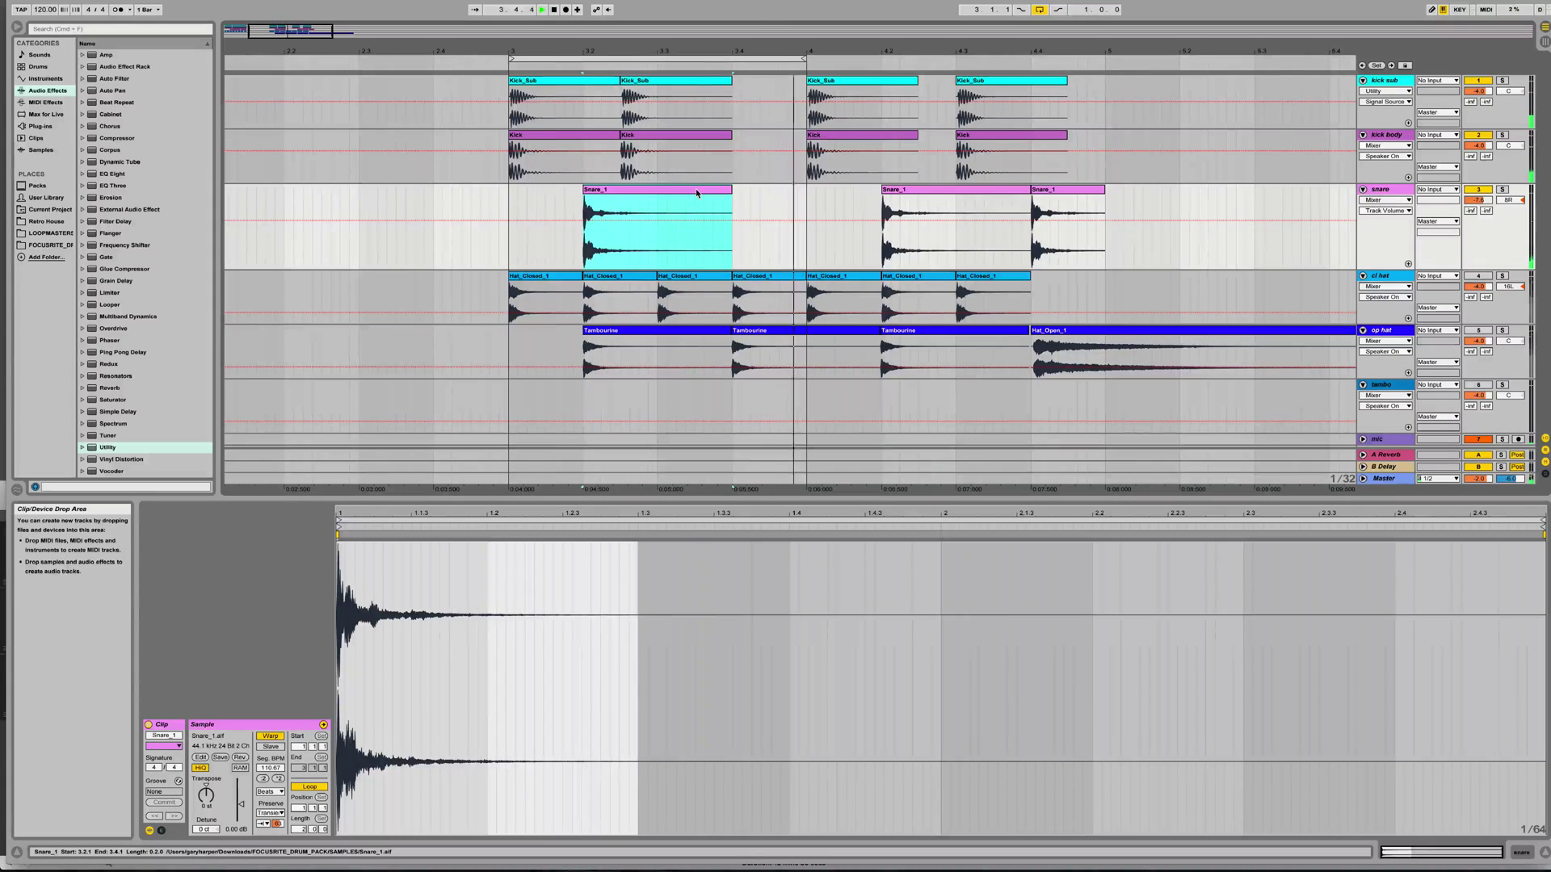
key(super+d)
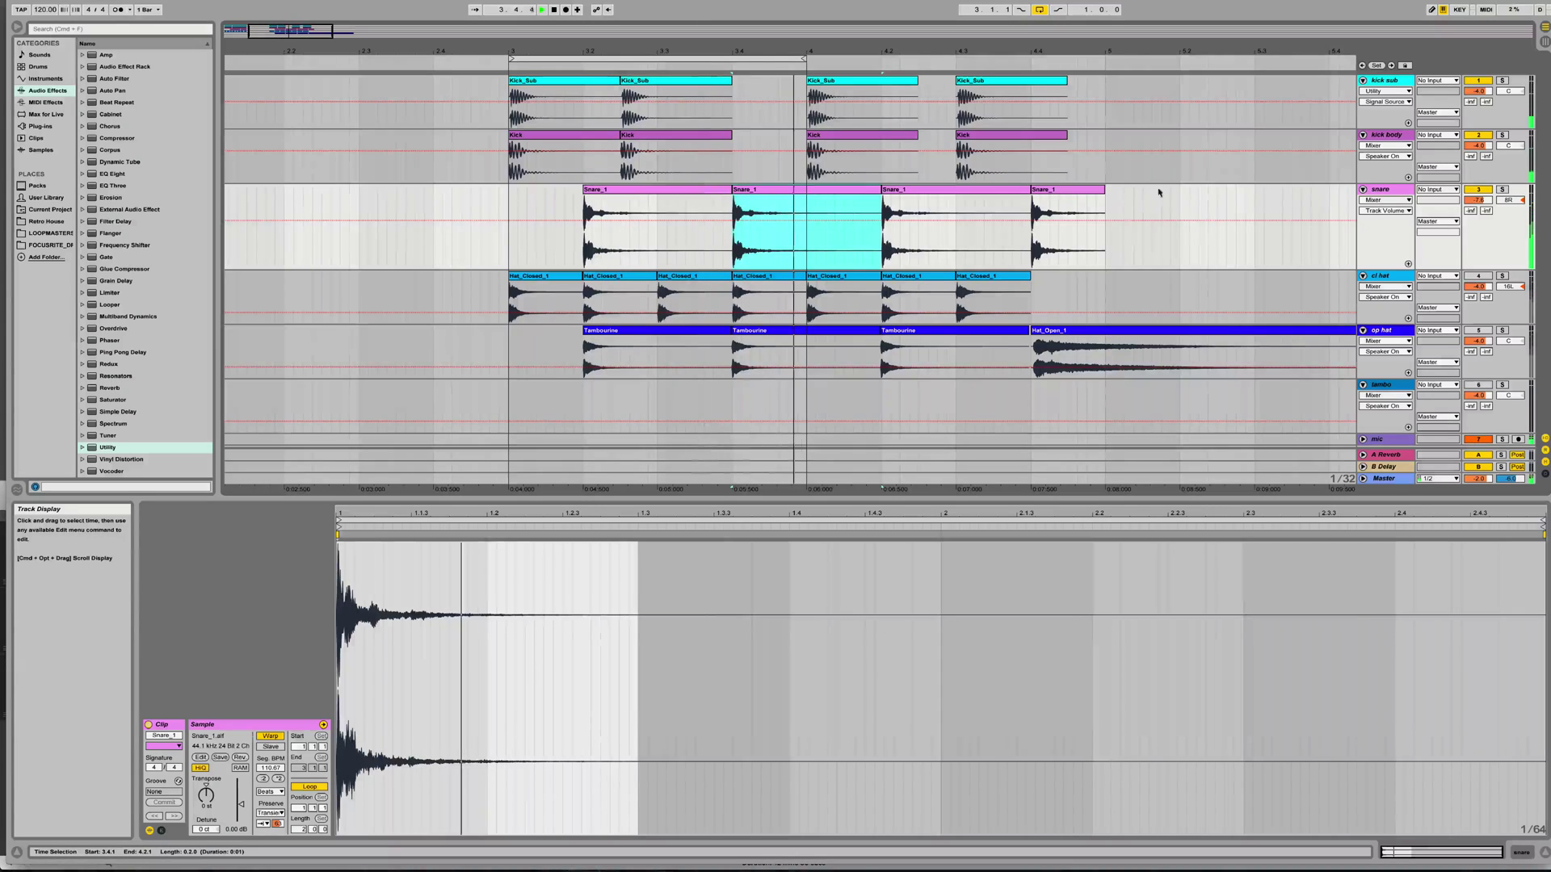
Add EQ Eight to the snare track, expand its frequency display and set filter 1 to a low cut.
double_click(1393, 191)
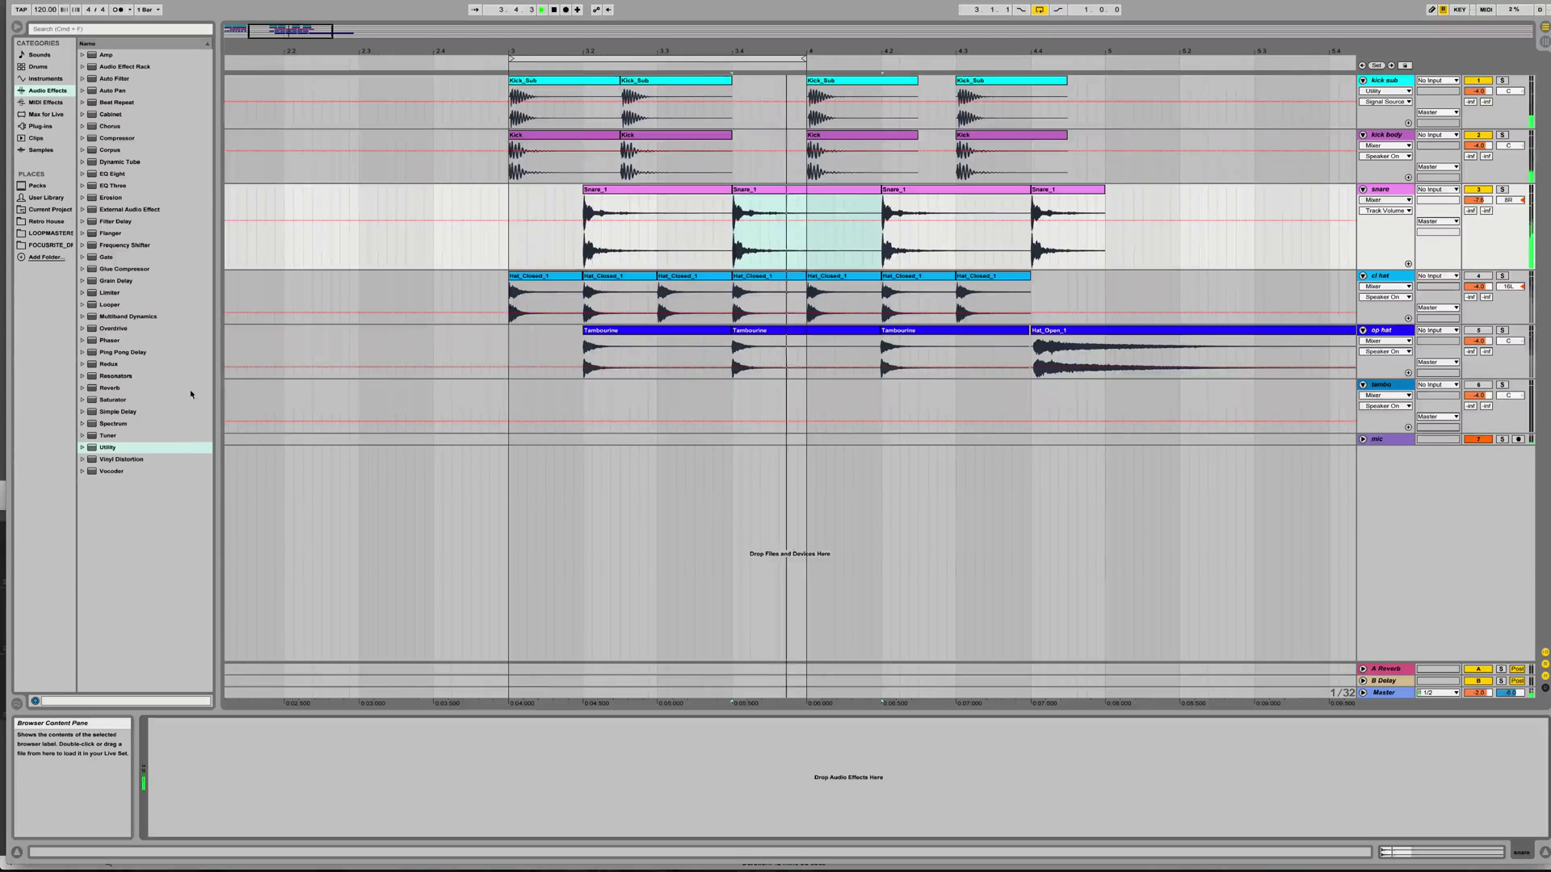
double_click(113, 173)
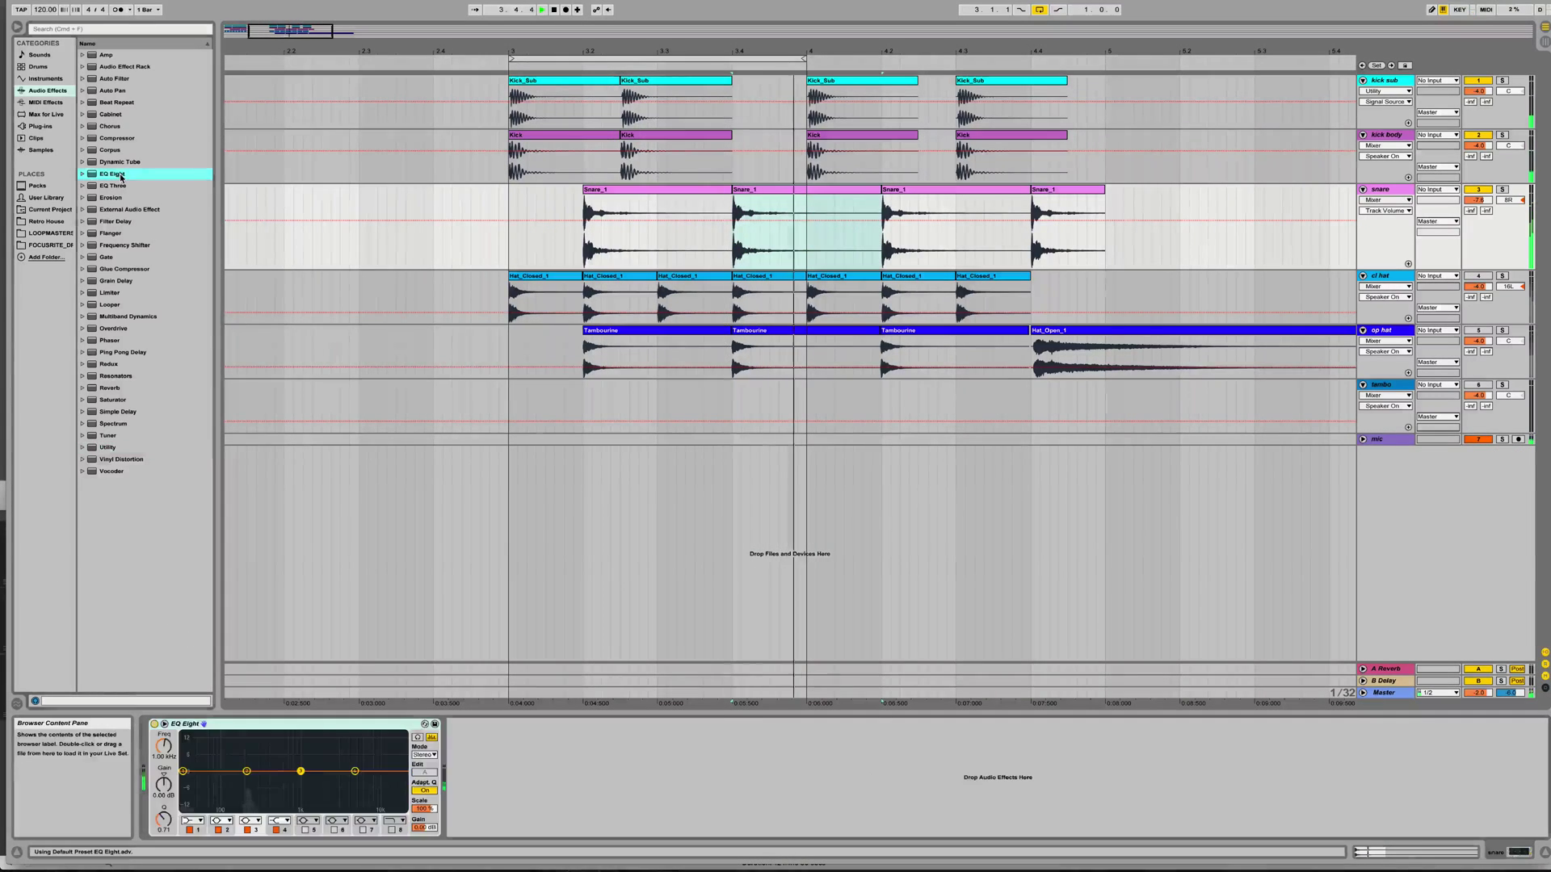
click(165, 724)
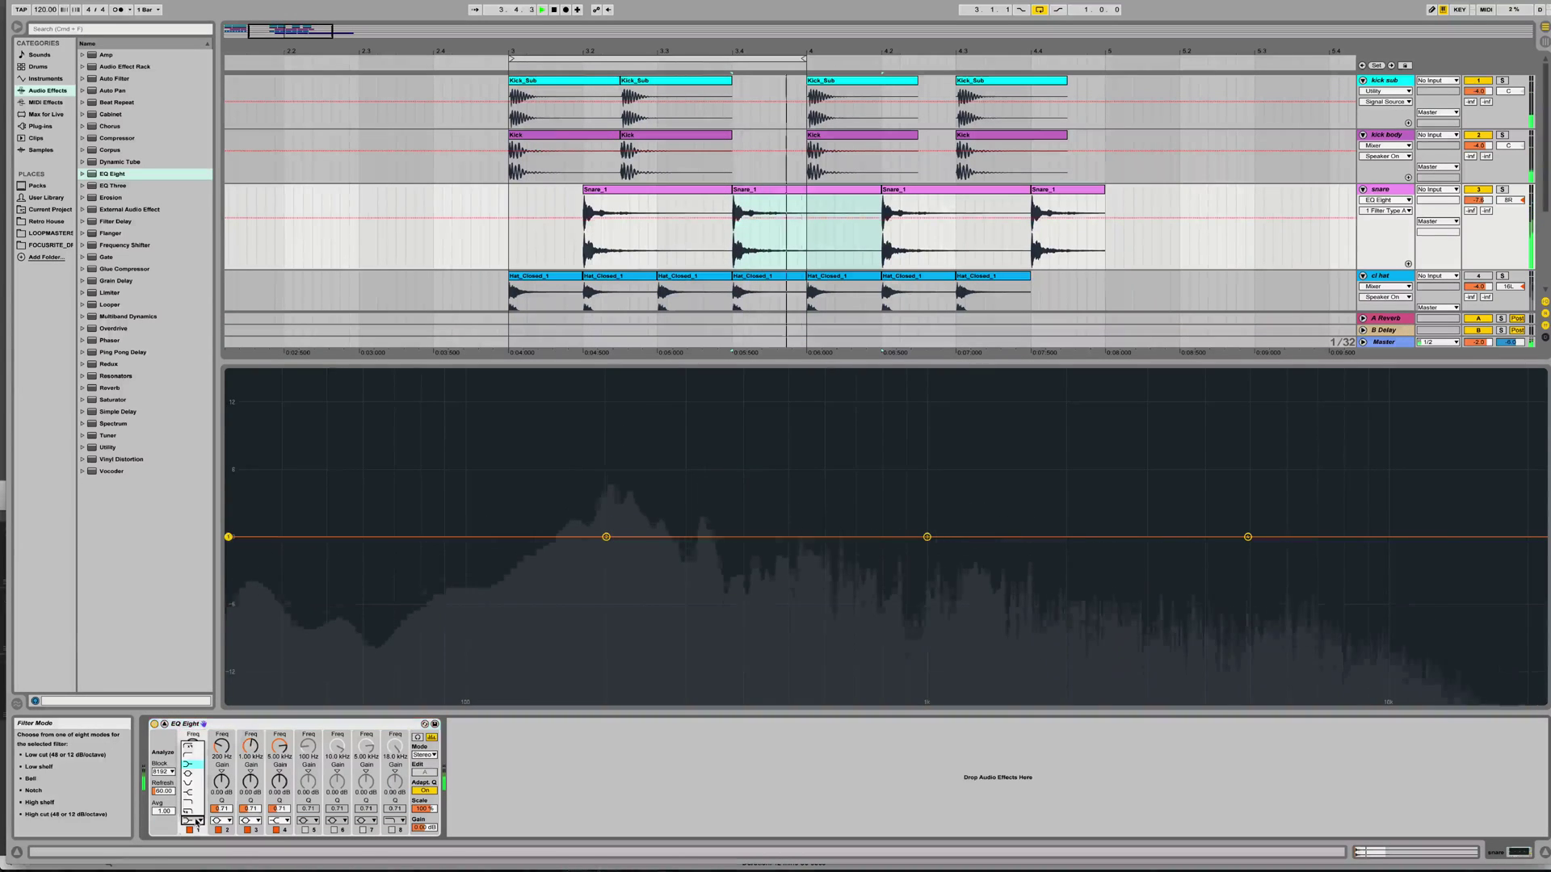
click(192, 821)
click(191, 766)
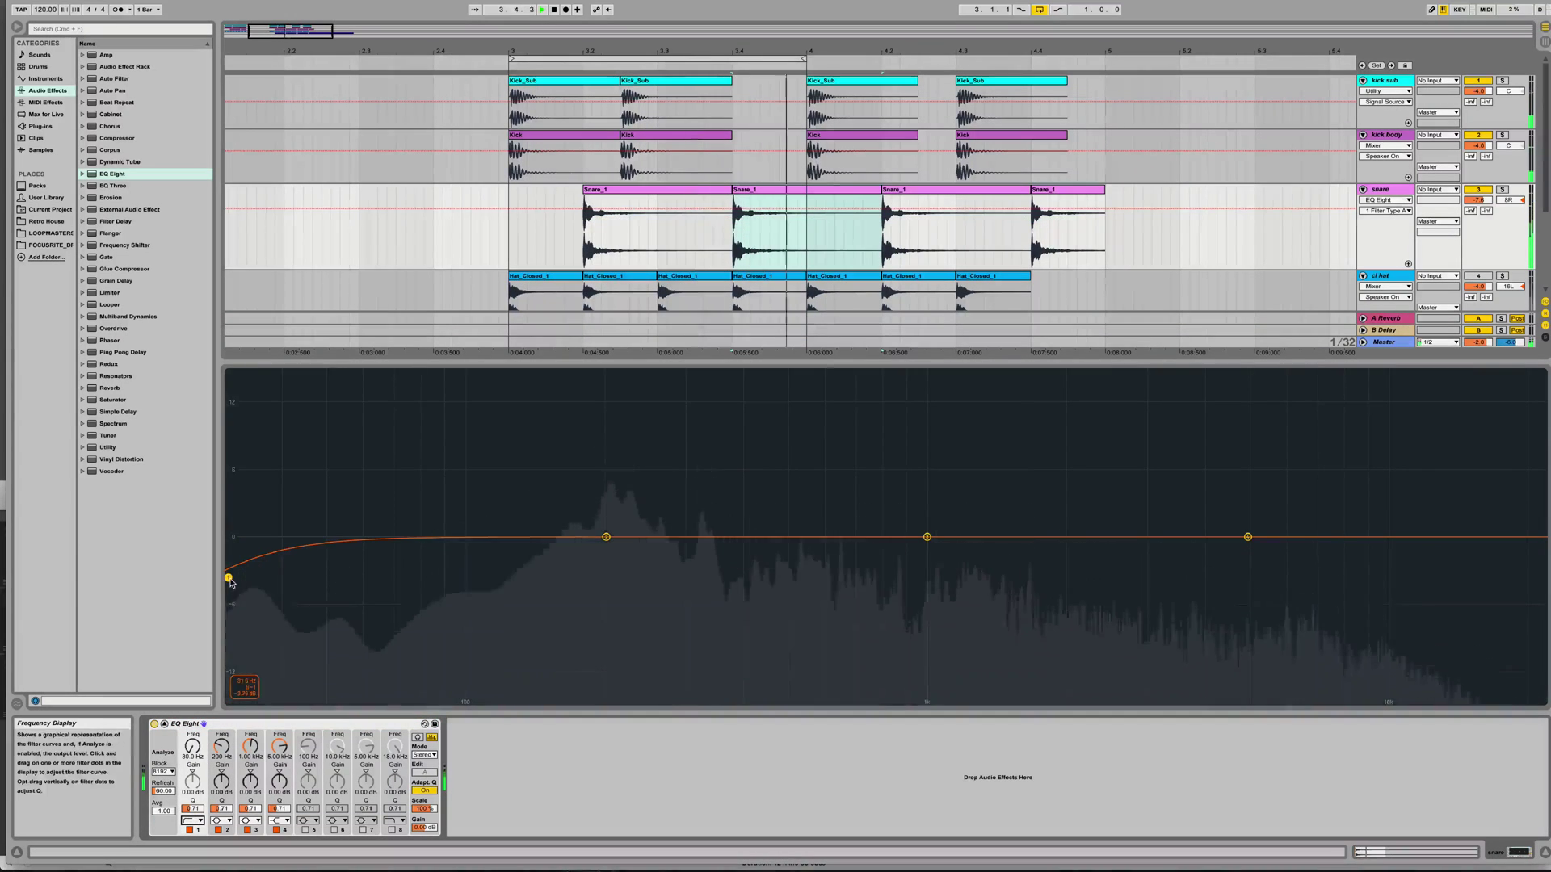
Set the snare's low cut to about 170 Hz and boost filter 3 by about 3 dB near 3.9 kHz during playback.
drag(229, 579, 467, 569)
drag(563, 560, 569, 545)
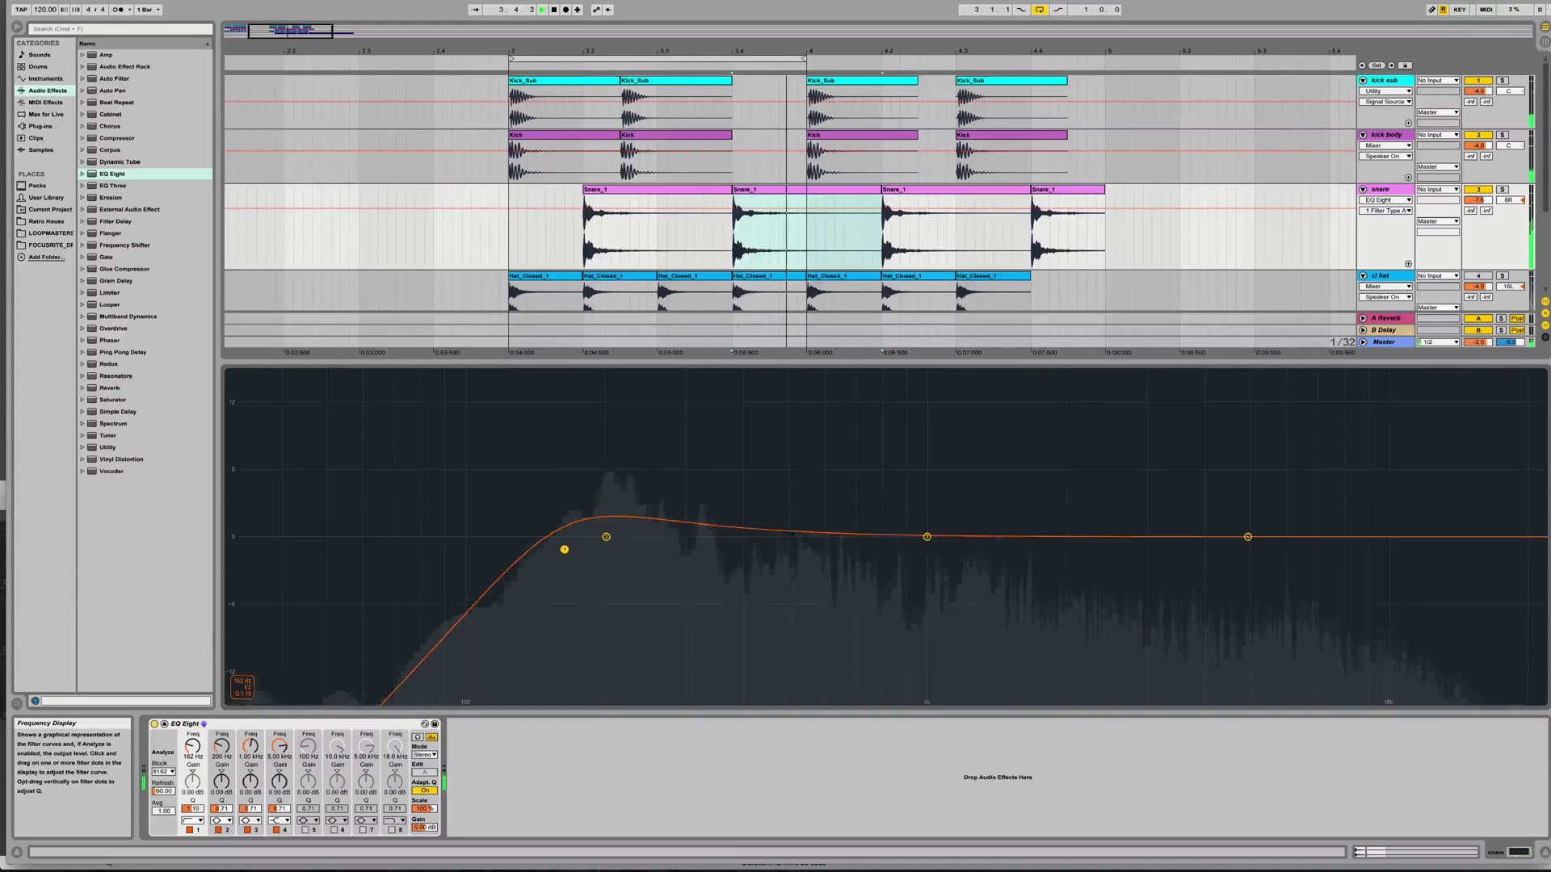
drag(573, 549, 574, 549)
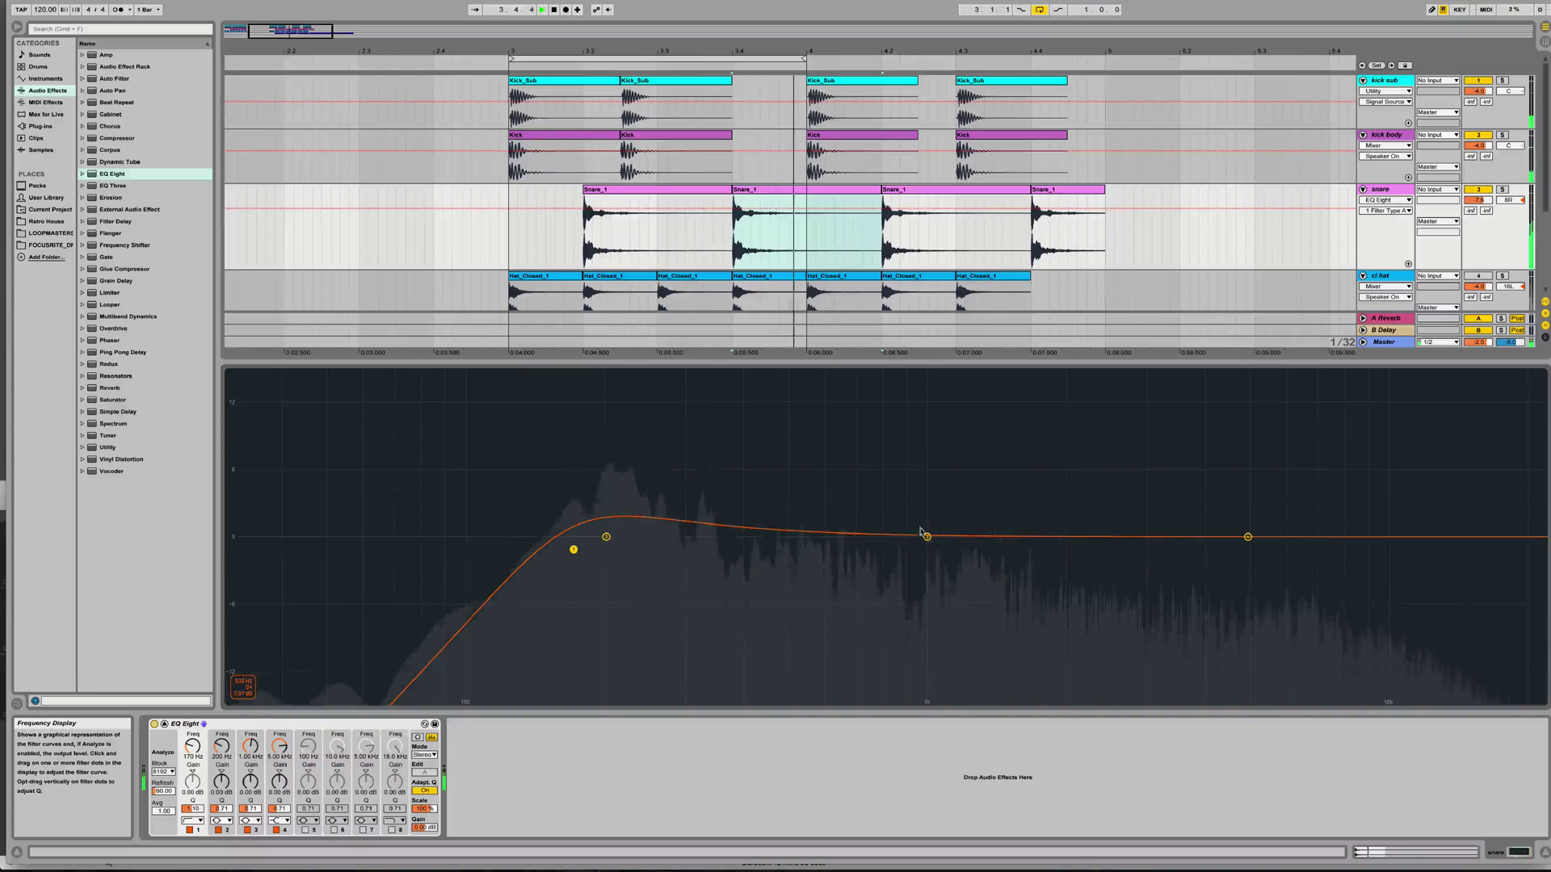
drag(929, 540, 1202, 505)
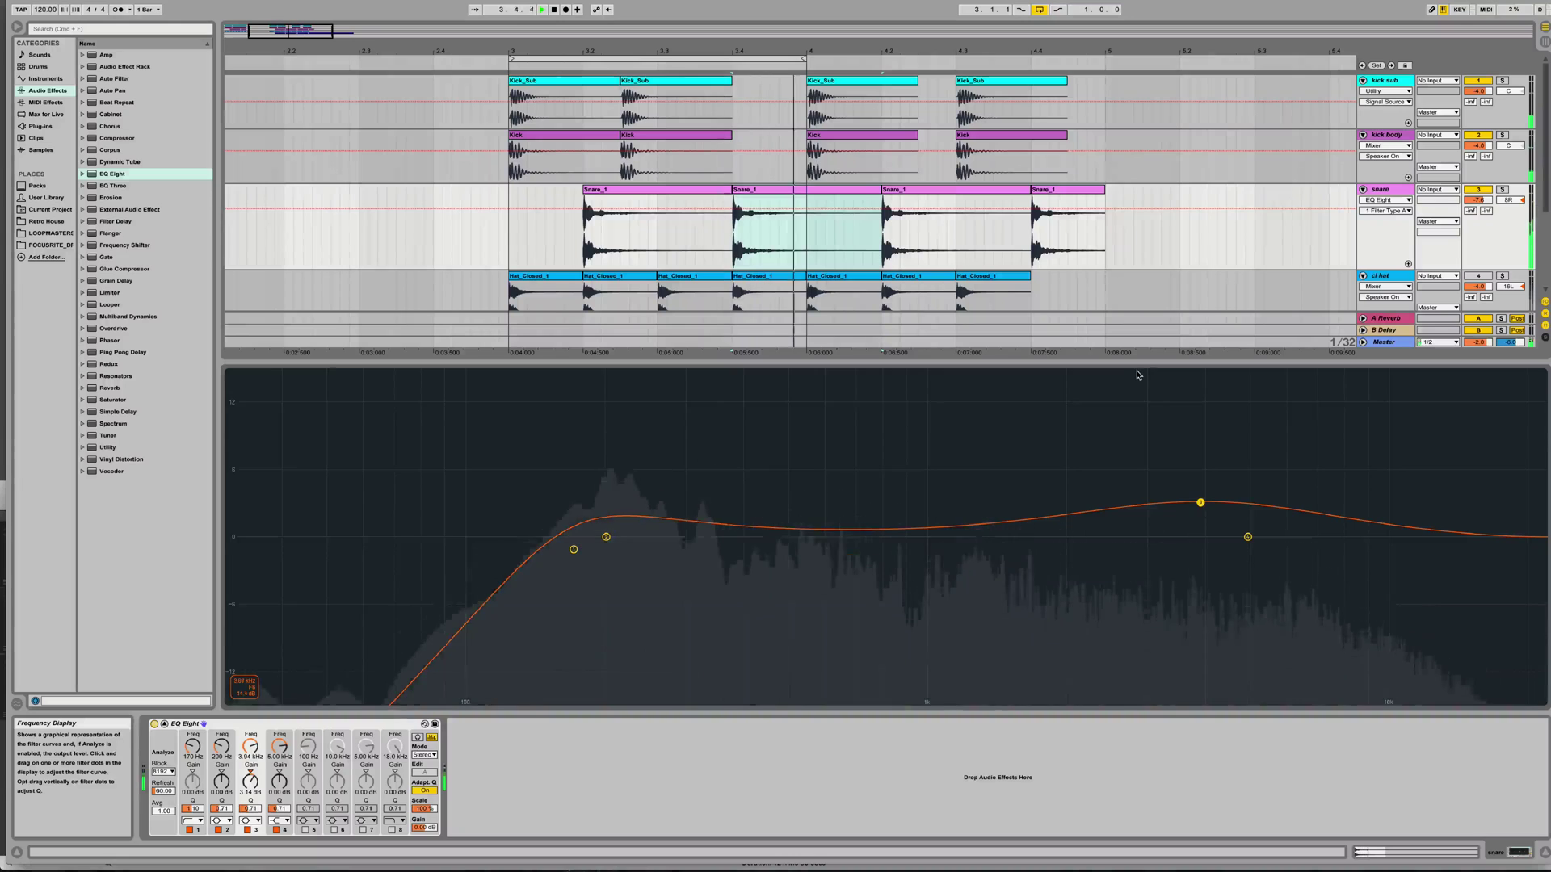
key(space)
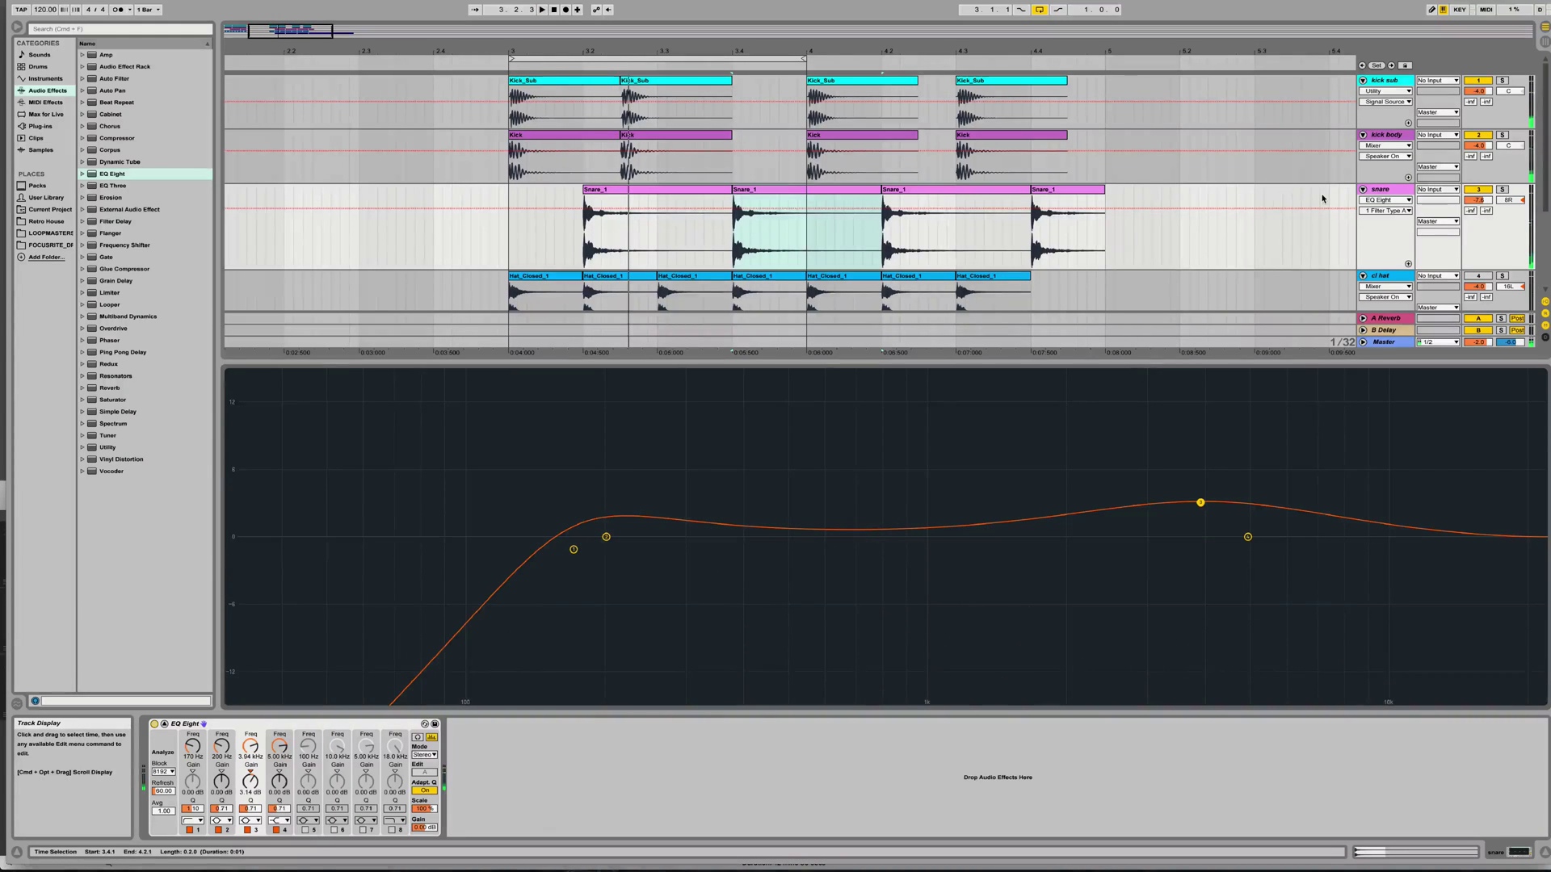
Unmute the closed hat track and lower its volume while the loop plays.
click(1479, 276)
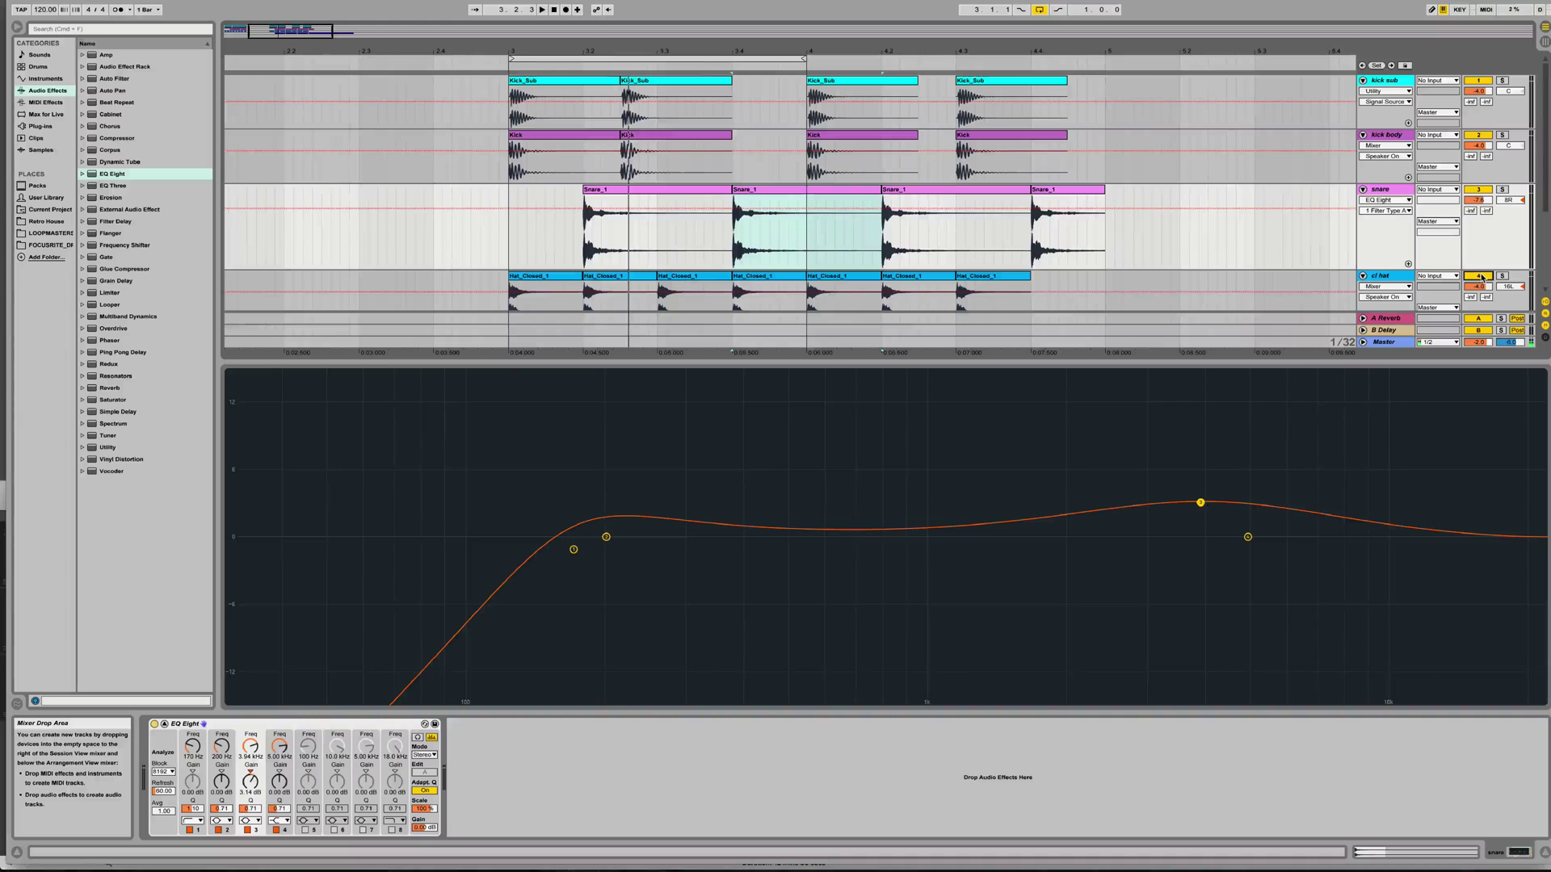
key(space)
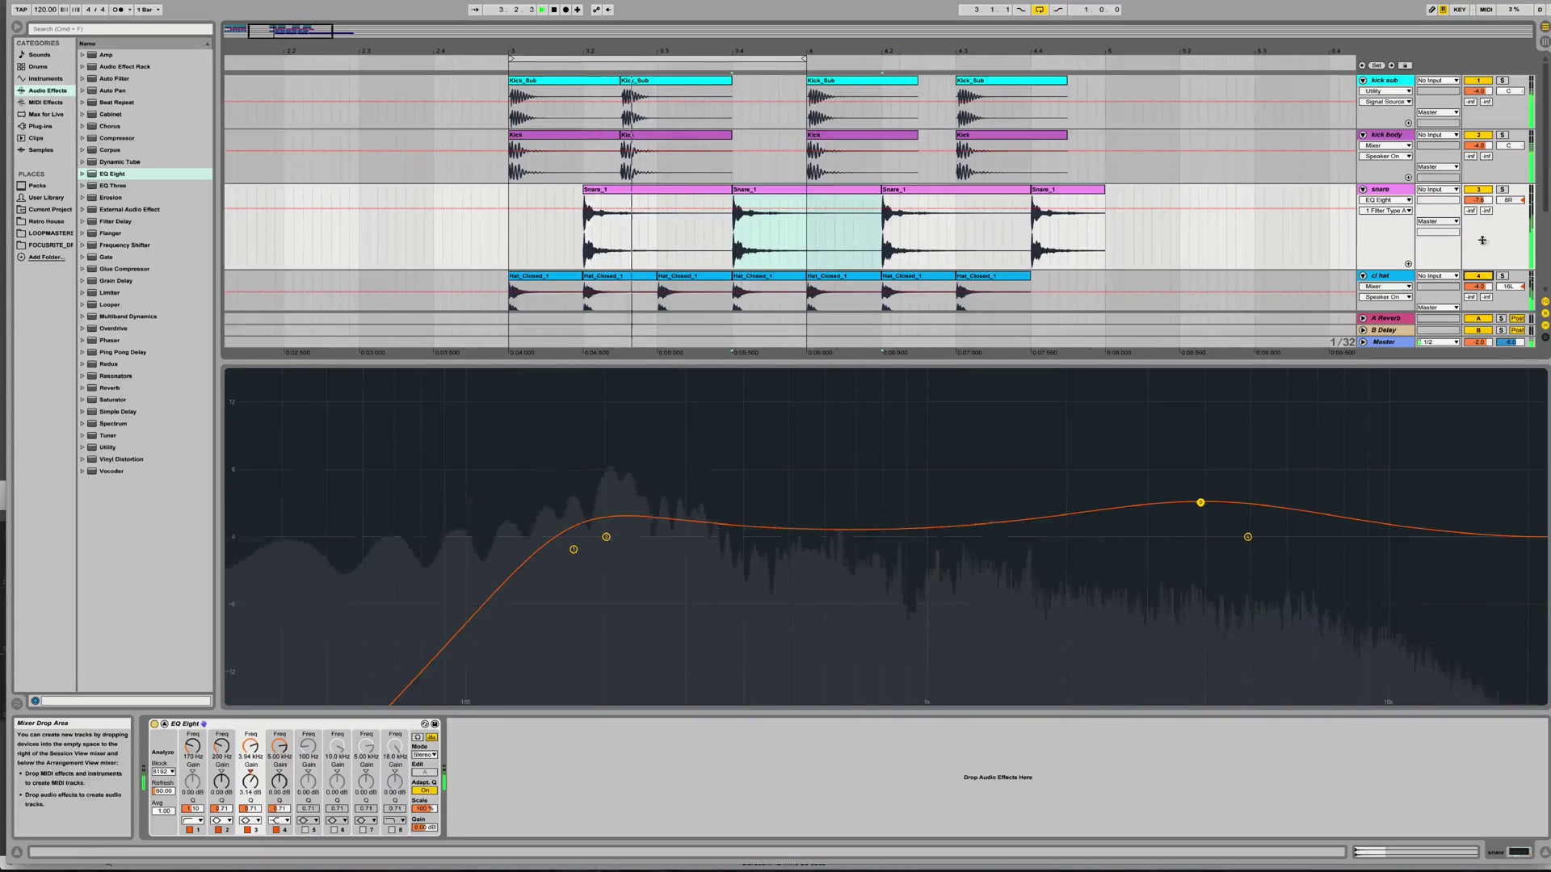
drag(1475, 286, 1475, 323)
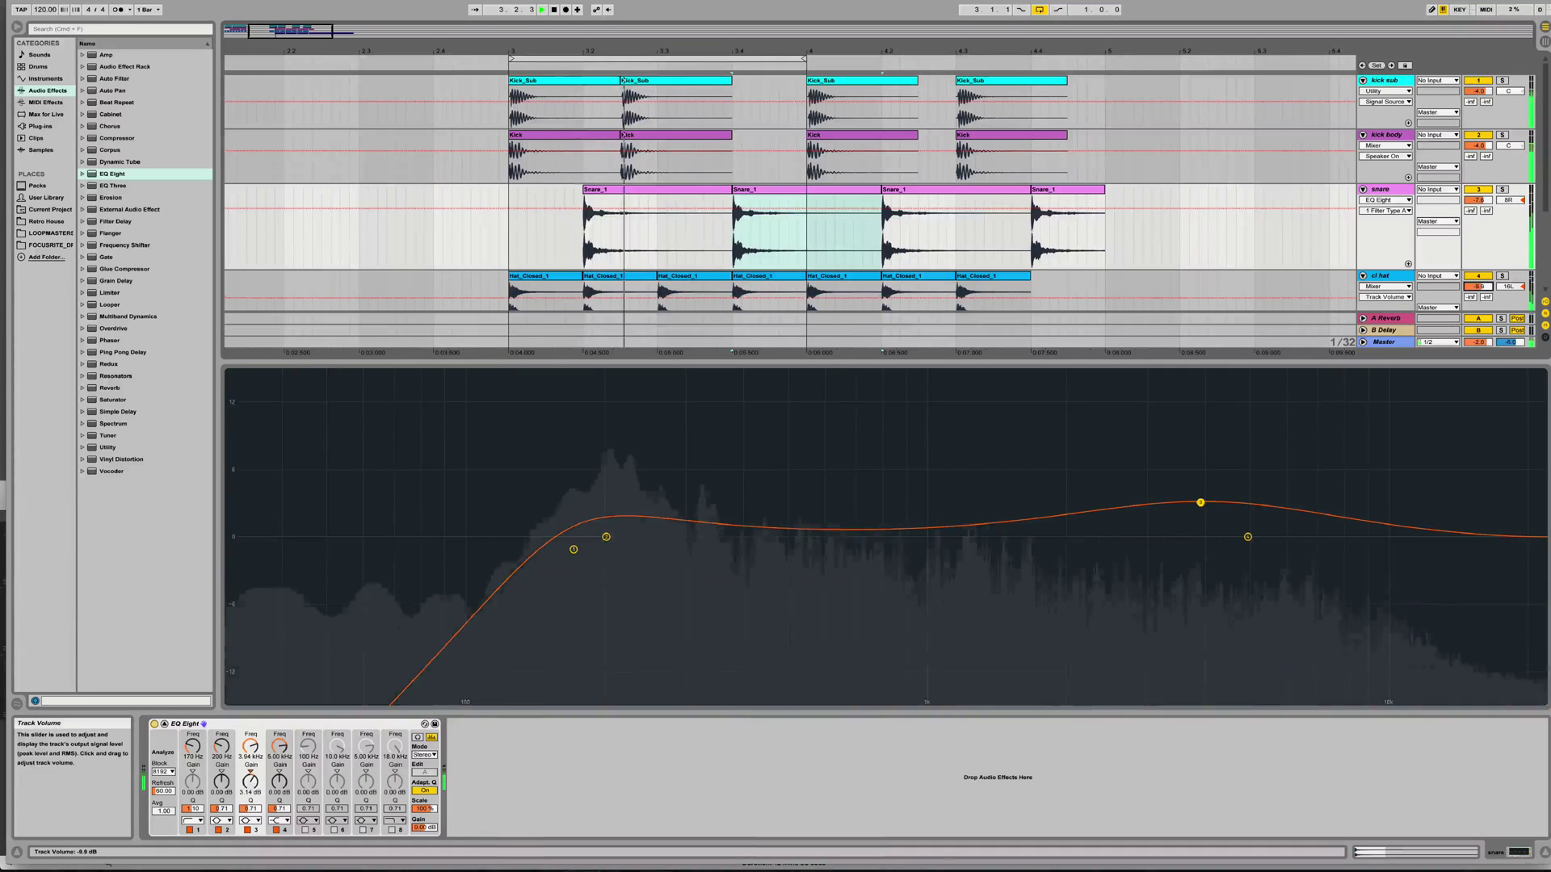
key(space)
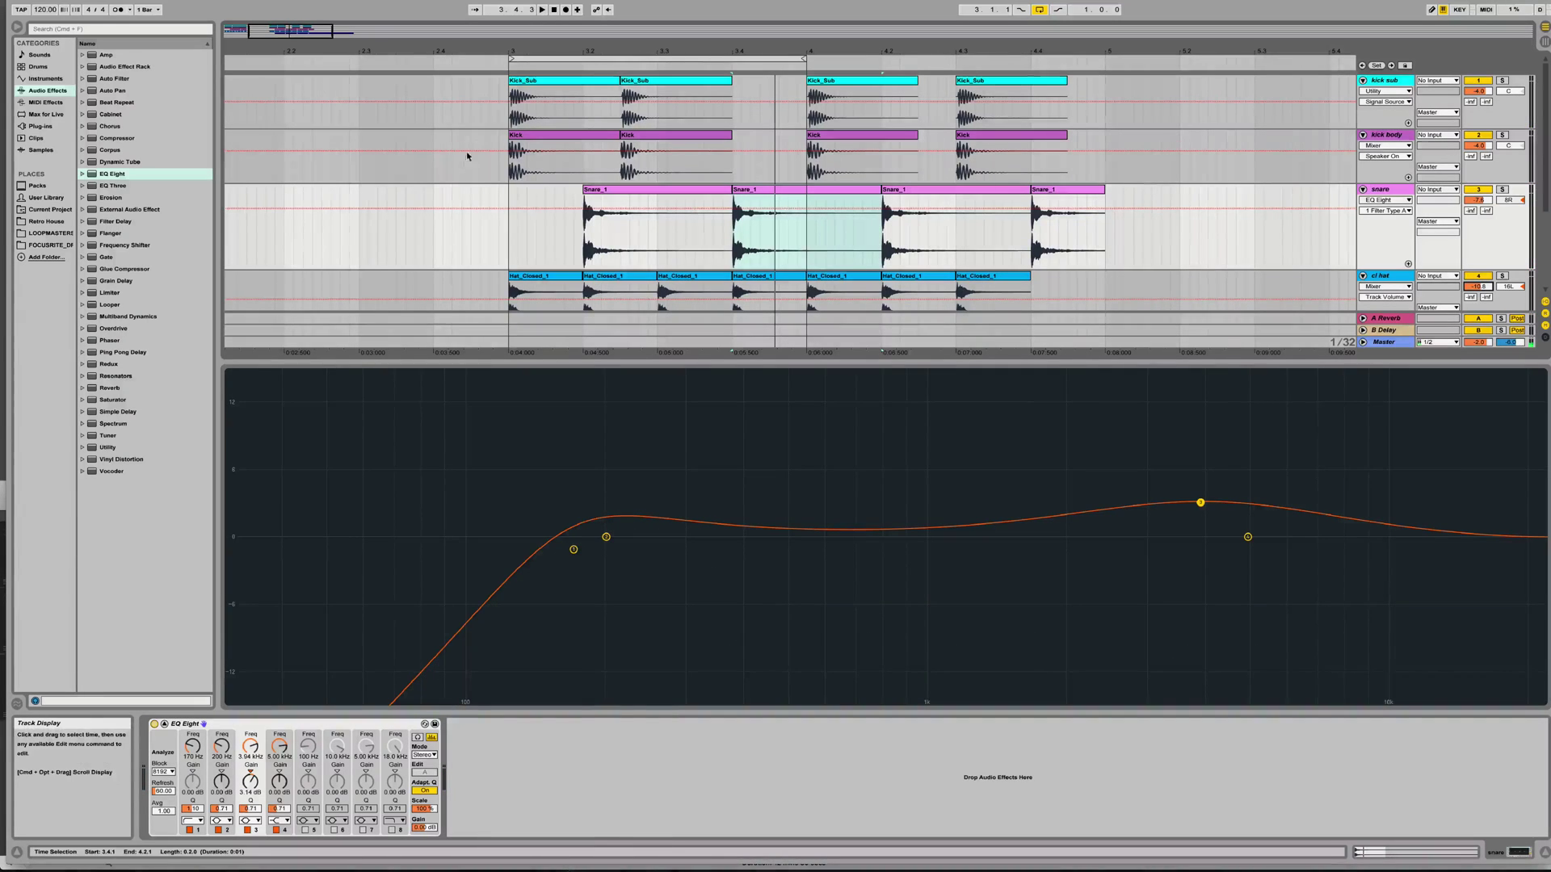
Open the first Hat_Closed_1 clip and move its start marker to just before the hat's transient.
click(564, 276)
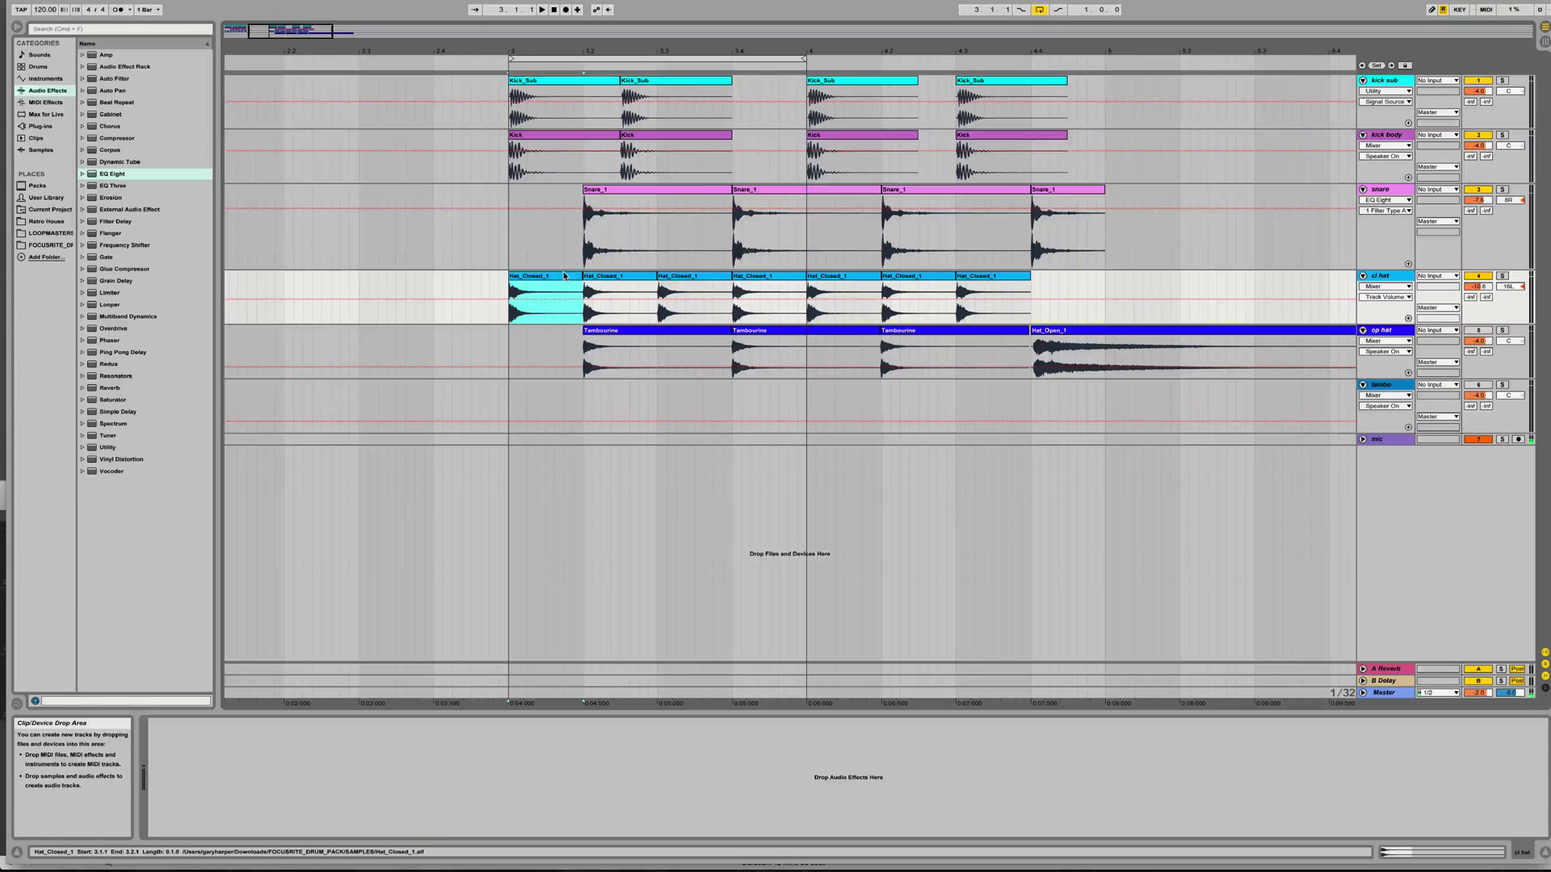
double_click(563, 275)
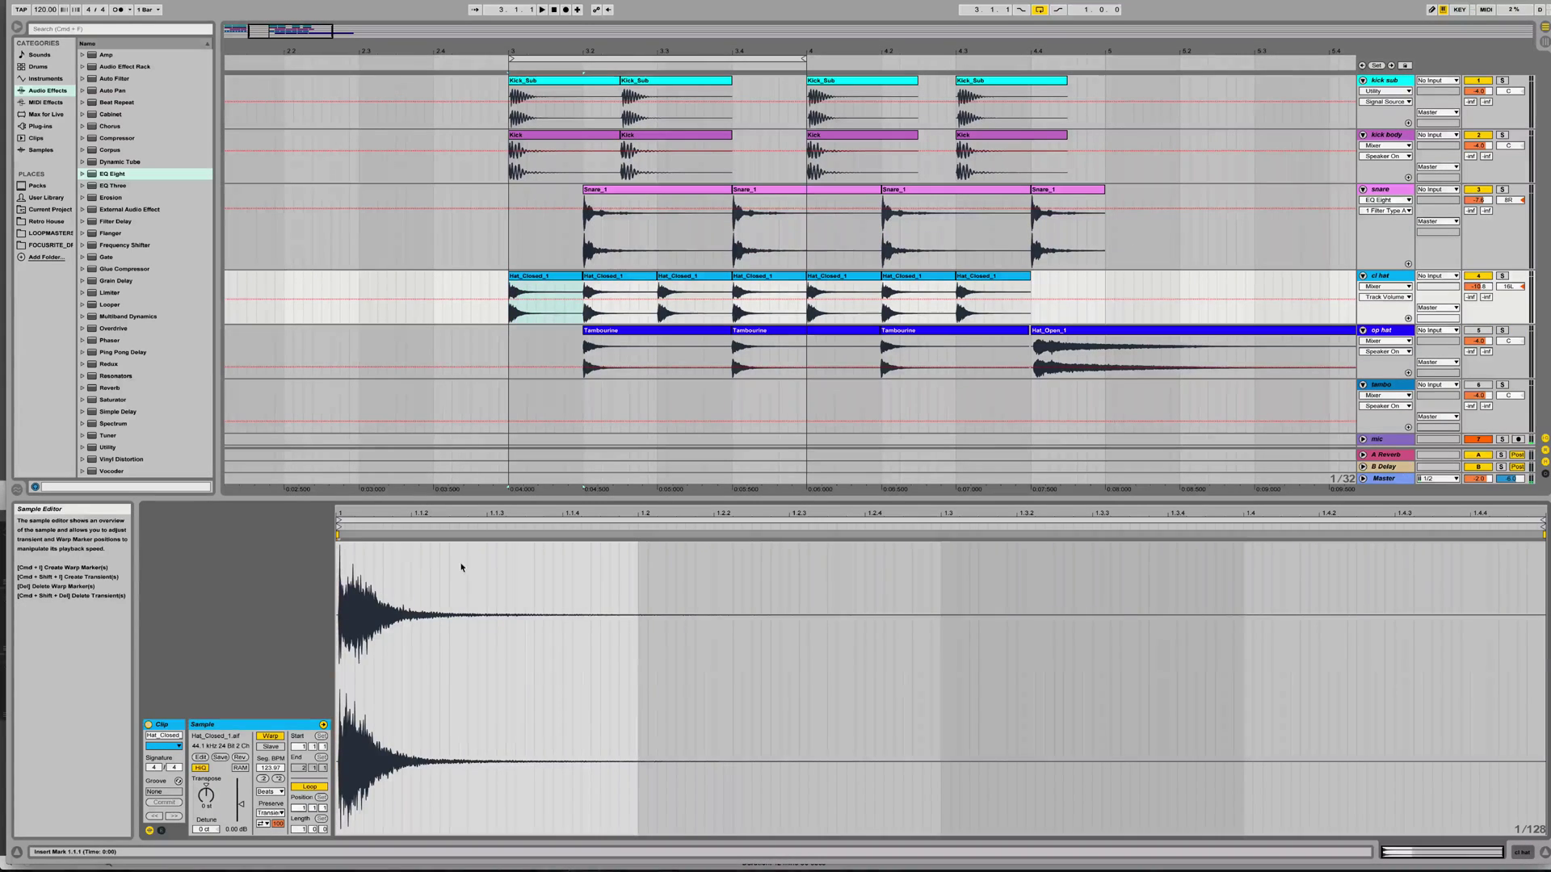
mouse_move(346, 509)
mouse_down()
mouse_move(347, 561)
mouse_move(398, 618)
mouse_move(593, 646)
mouse_move(360, 680)
mouse_up()
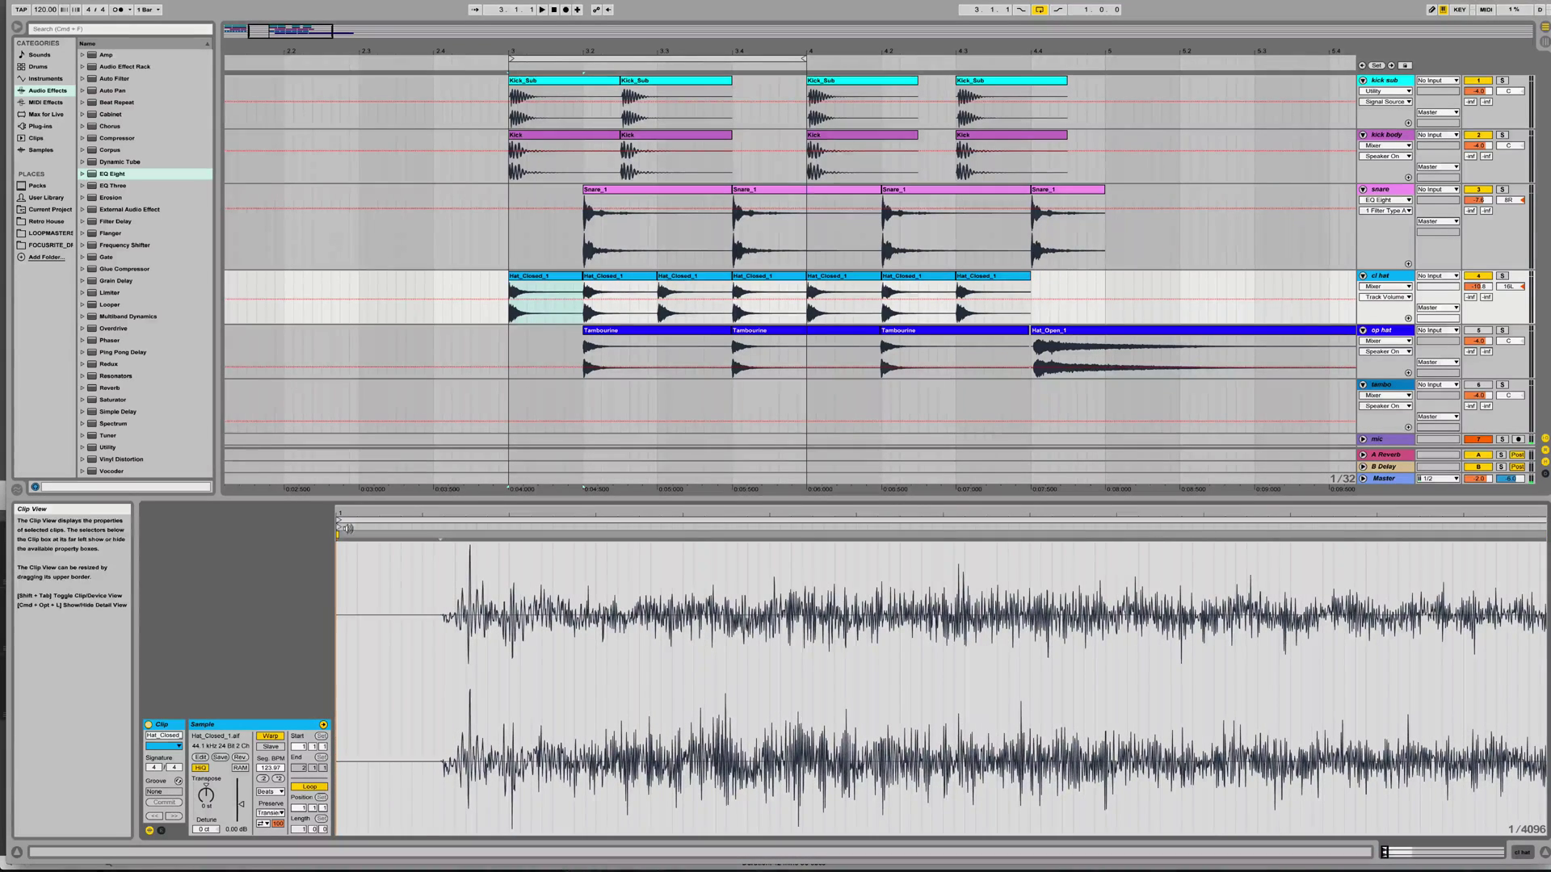
drag(339, 530, 429, 550)
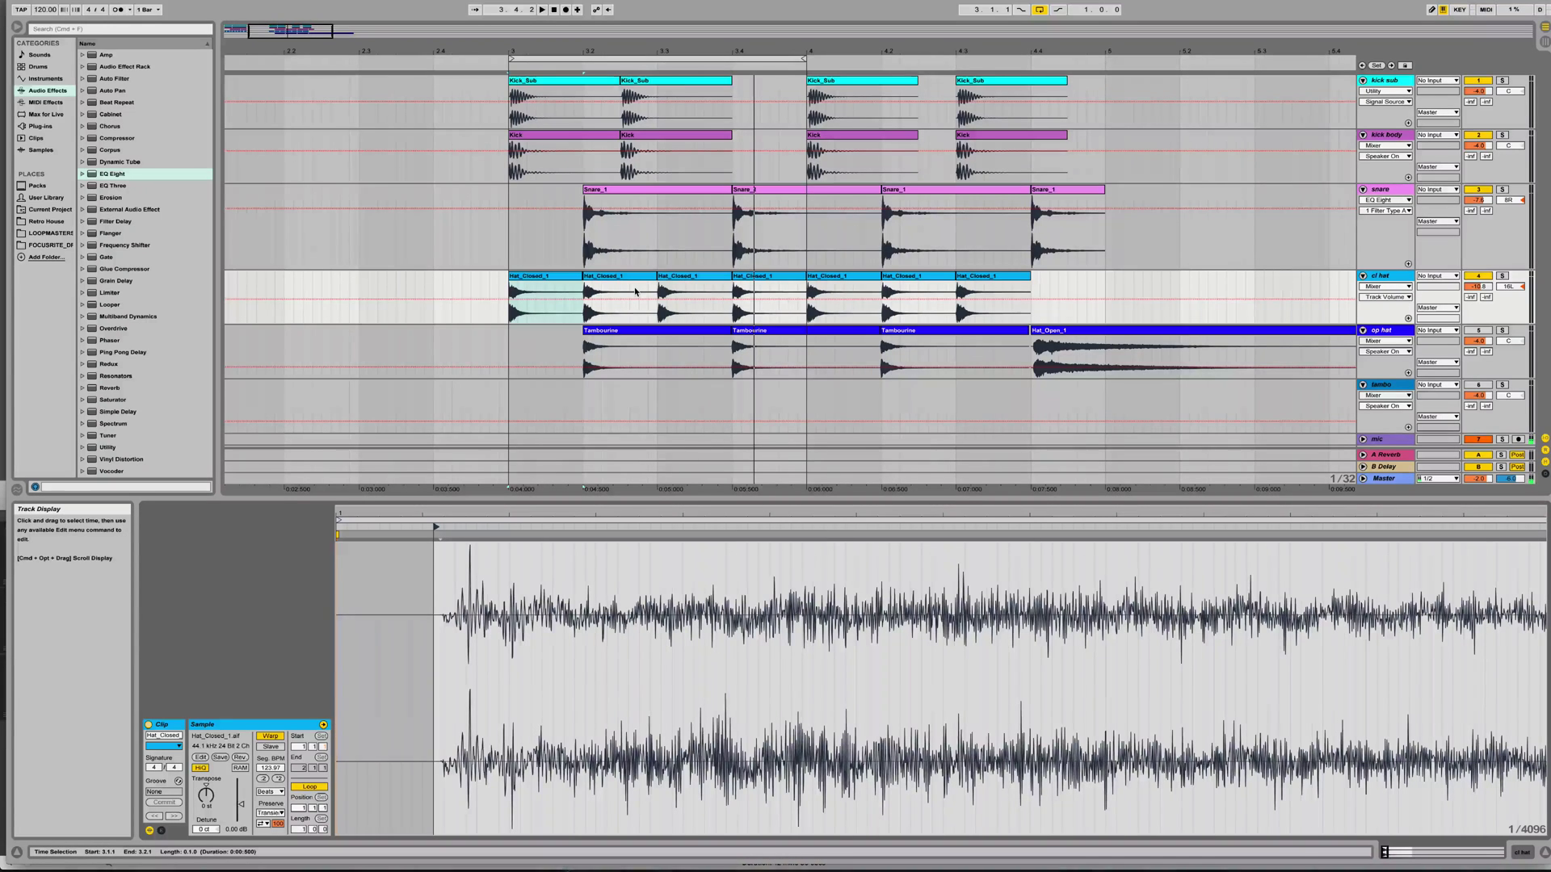
During playback, offset the start marker slightly into the second closed hat clip and further into the third.
key(space)
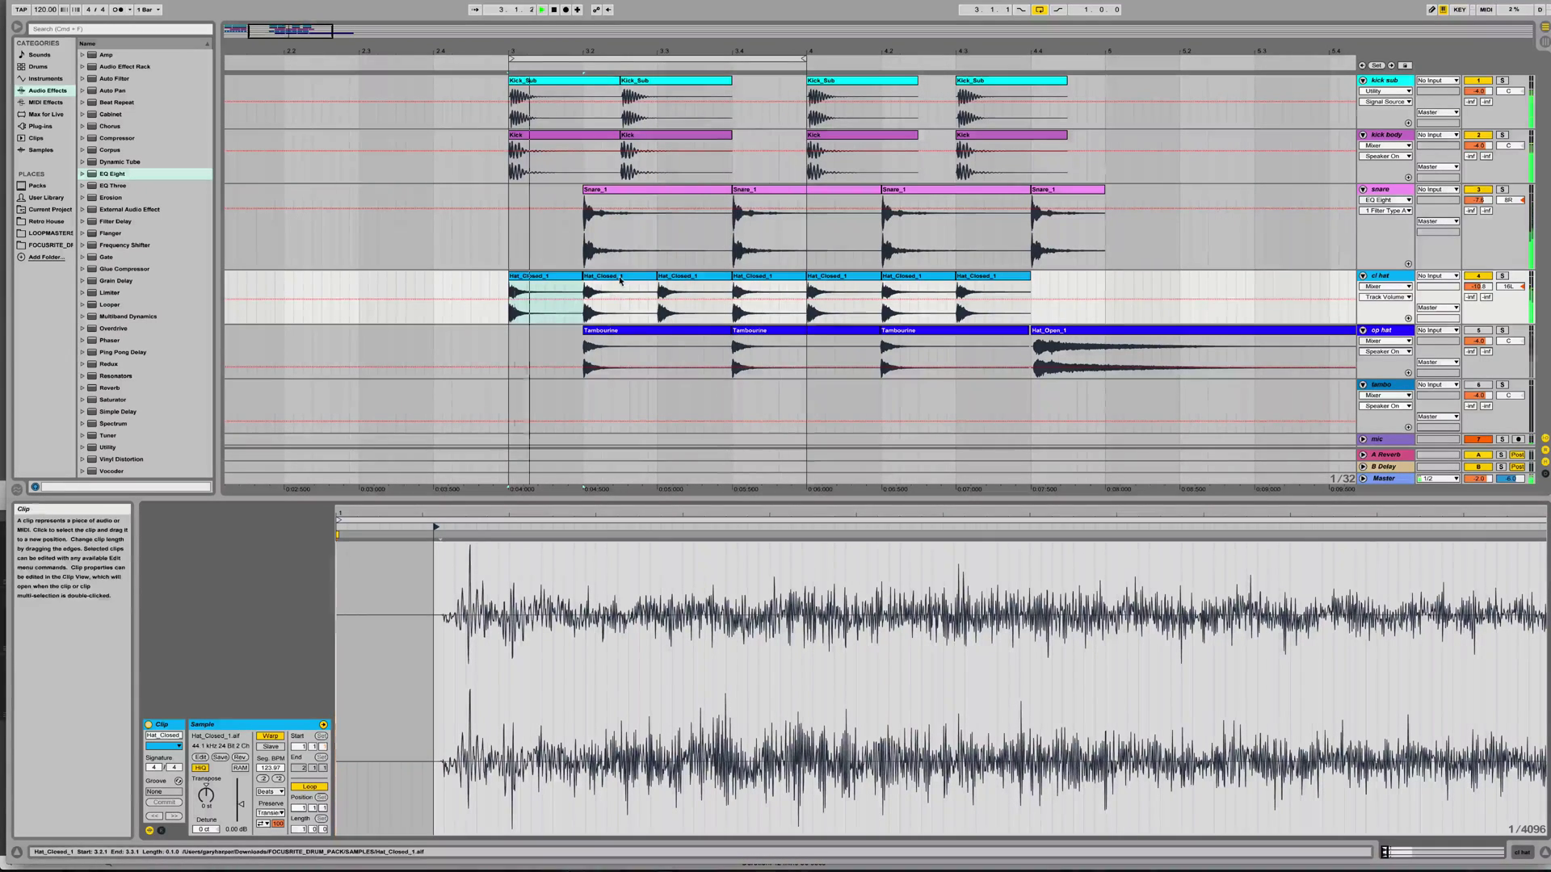
click(618, 300)
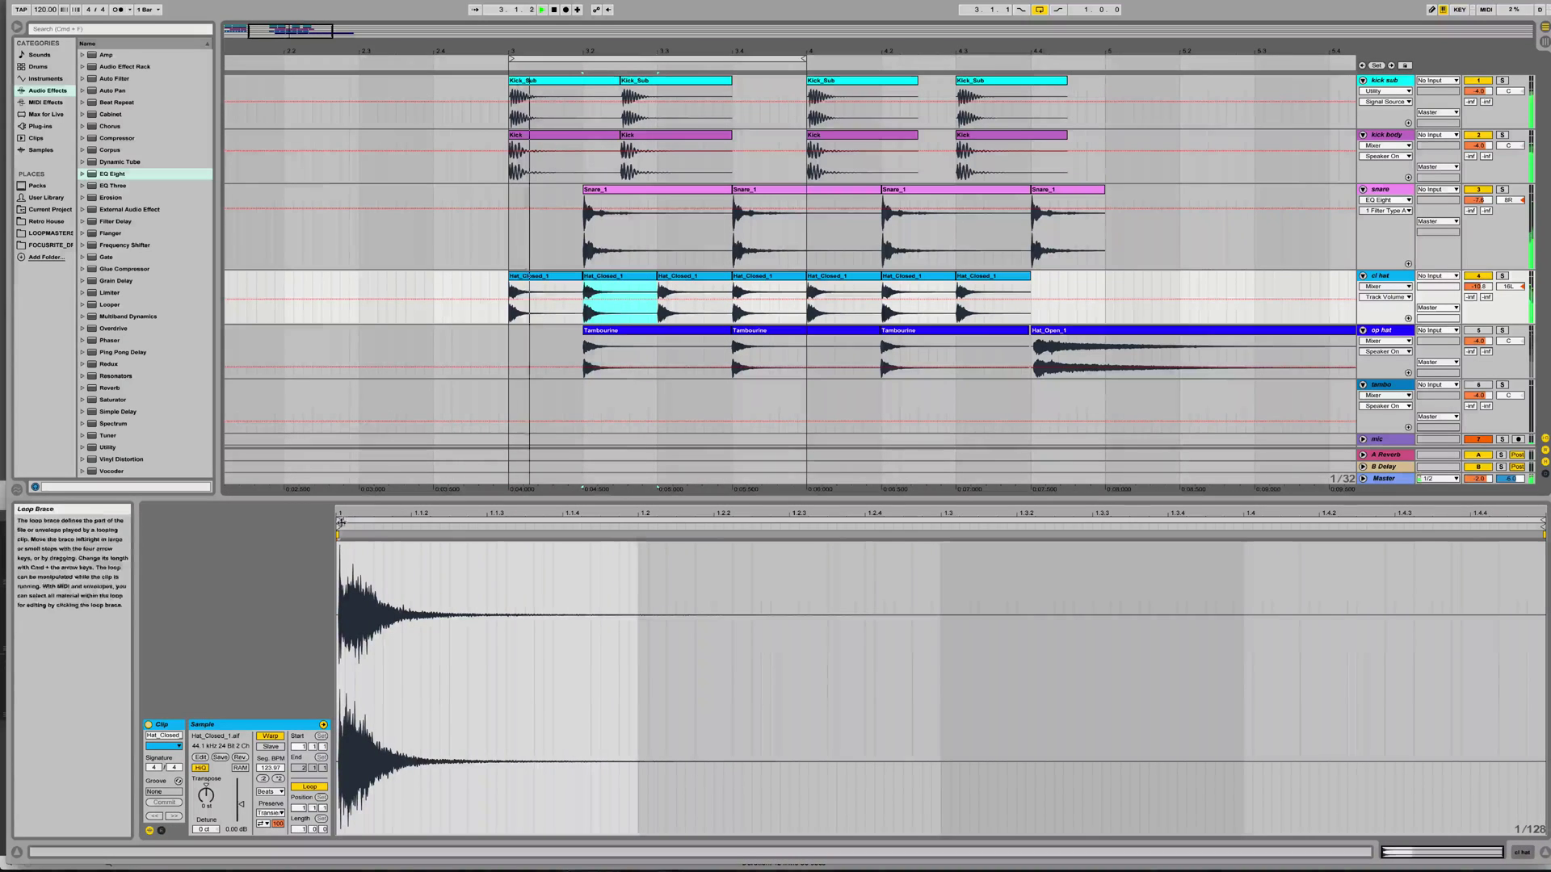
drag(339, 527, 345, 527)
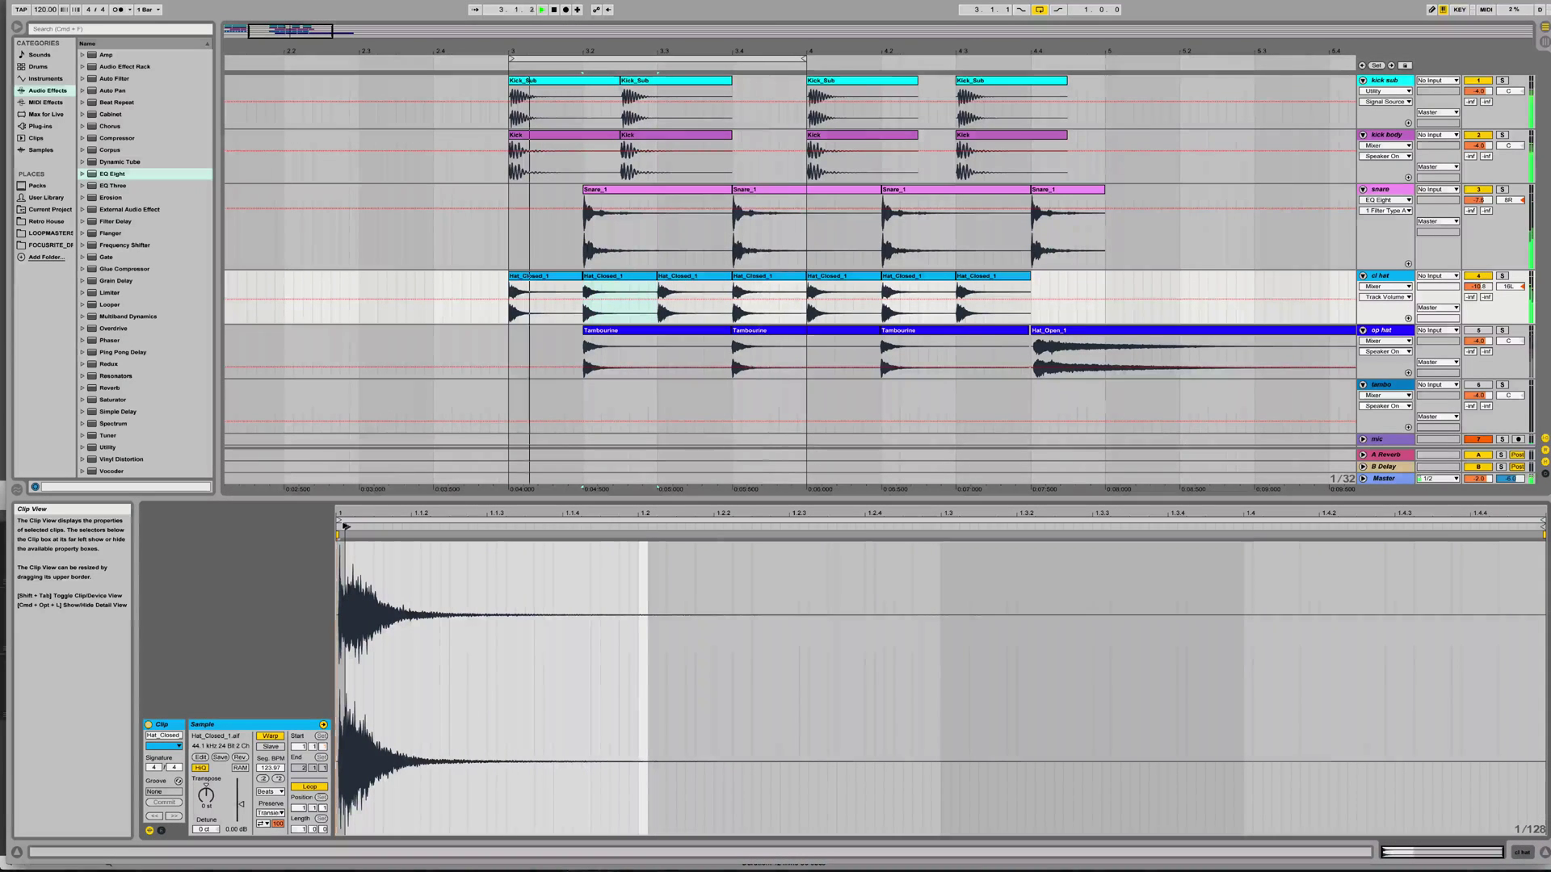
click(680, 292)
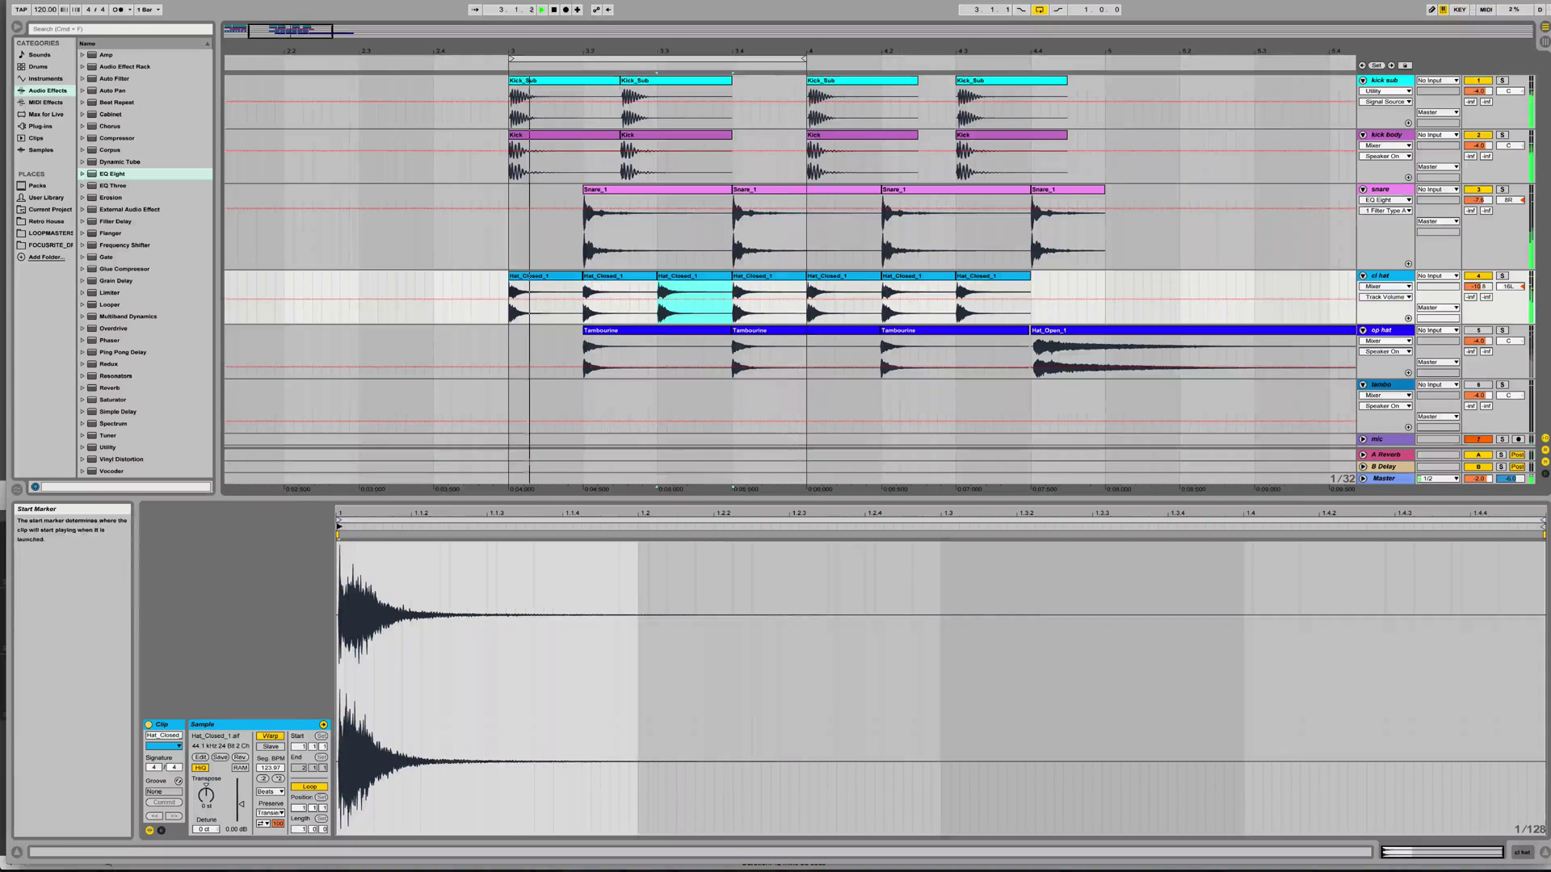
mouse_move(339, 527)
mouse_down()
mouse_move(386, 526)
mouse_move(368, 527)
mouse_up()
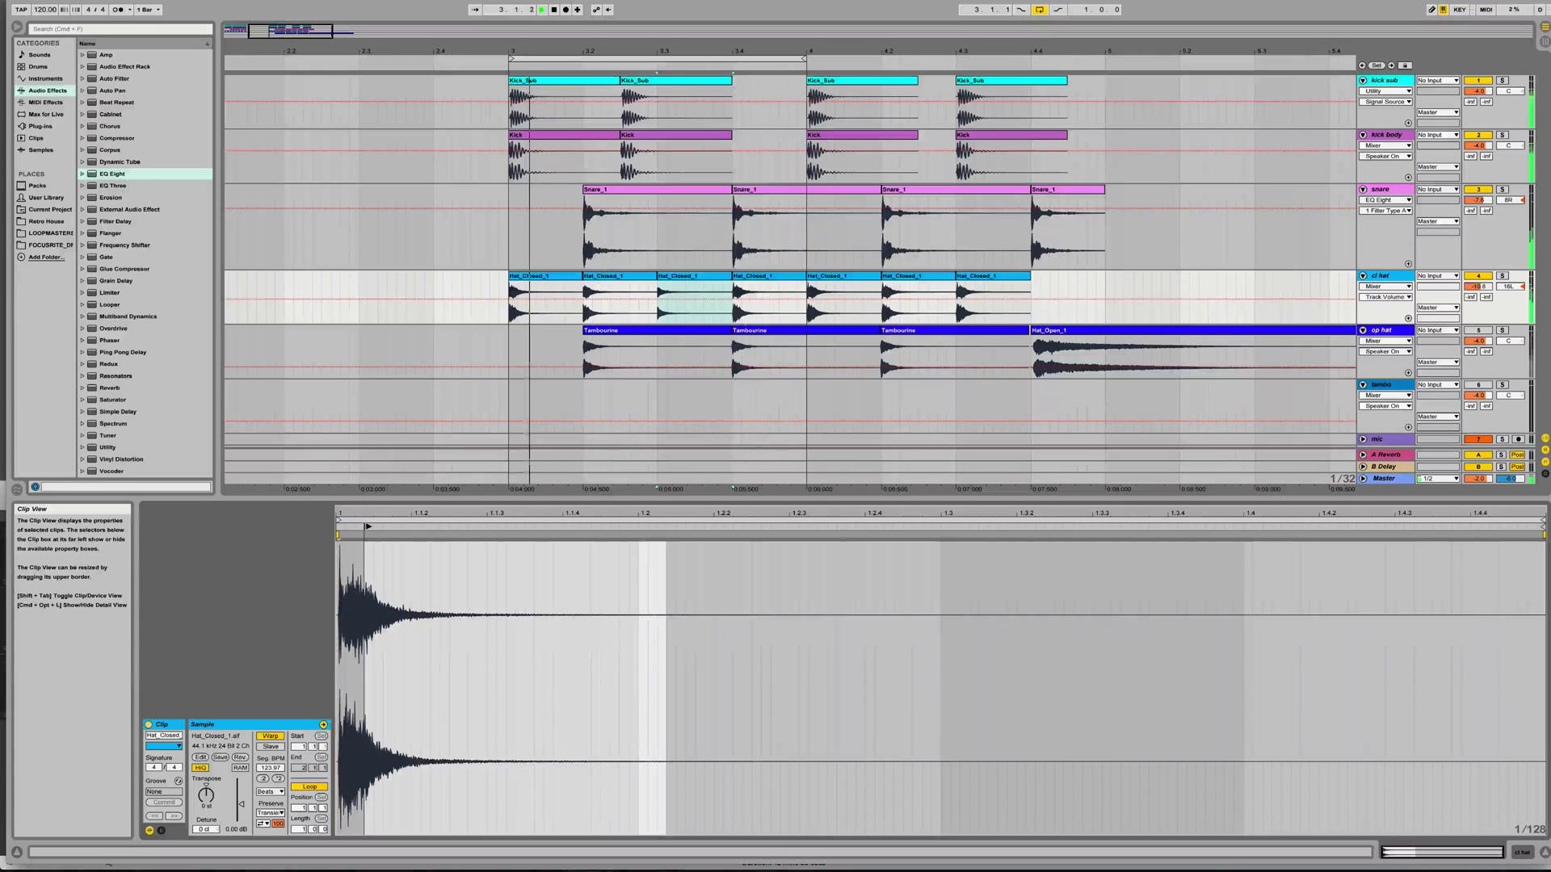
Move the fourth closed hat clip's start marker past its initial transient and audition the varied hat pattern.
click(746, 281)
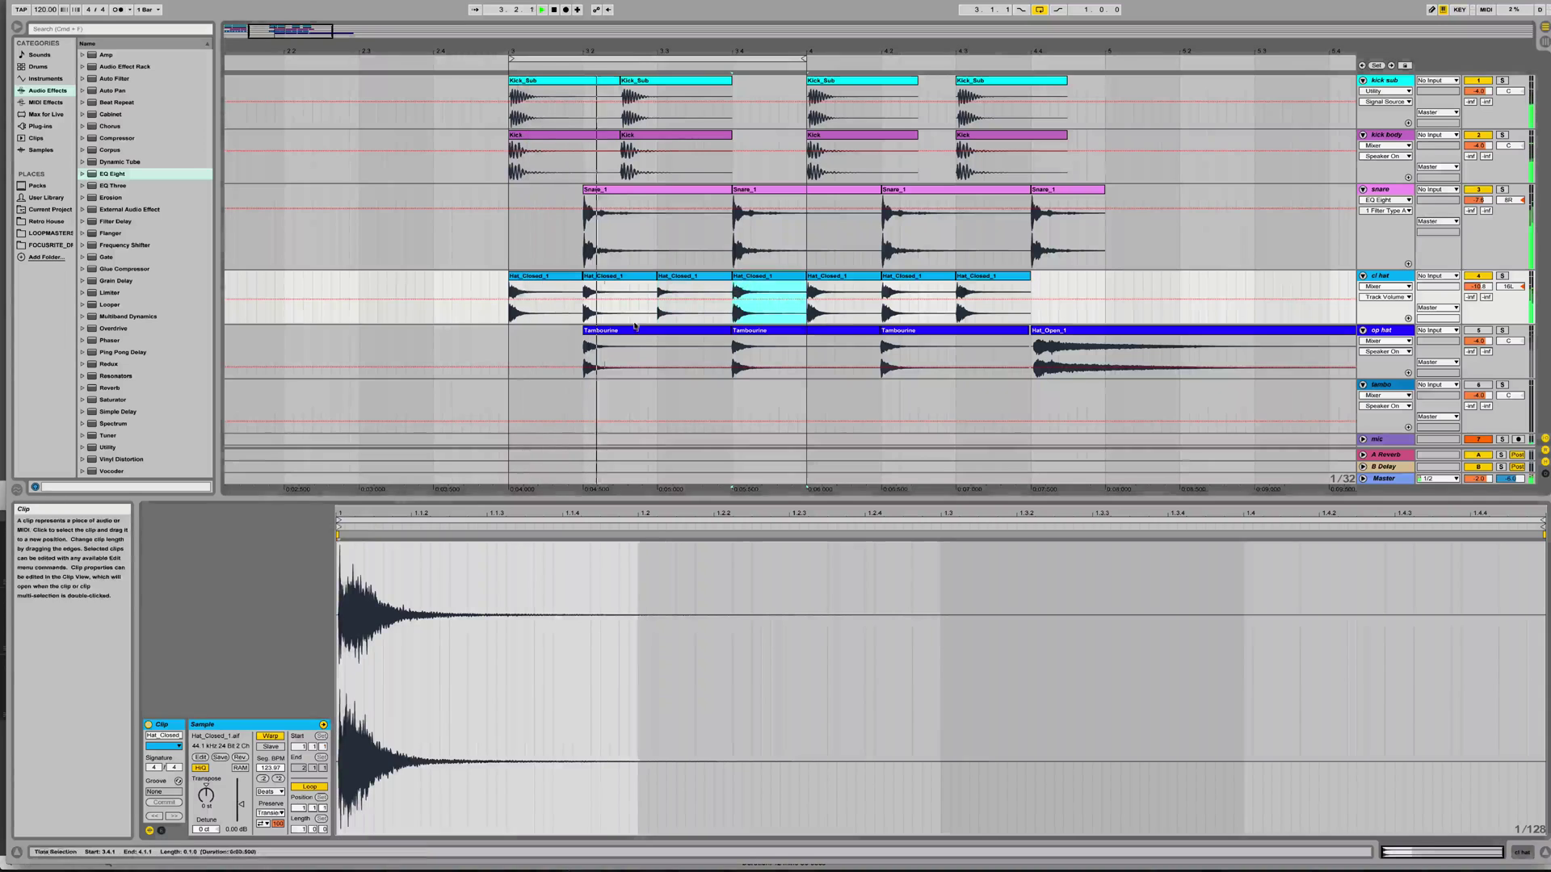
drag(349, 507, 348, 593)
click(339, 527)
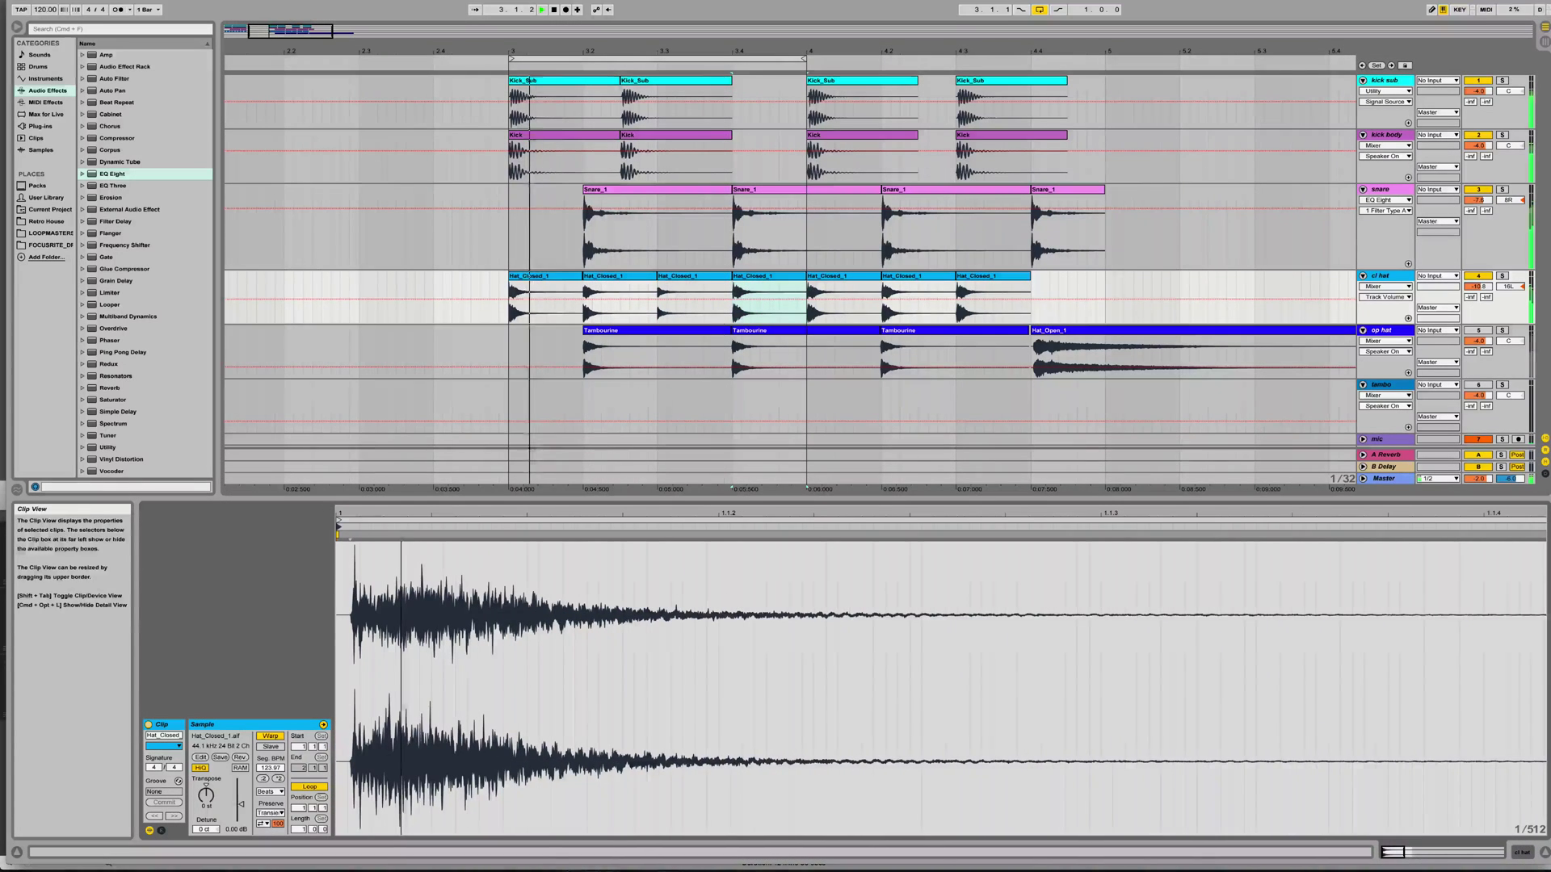
drag(339, 527, 410, 526)
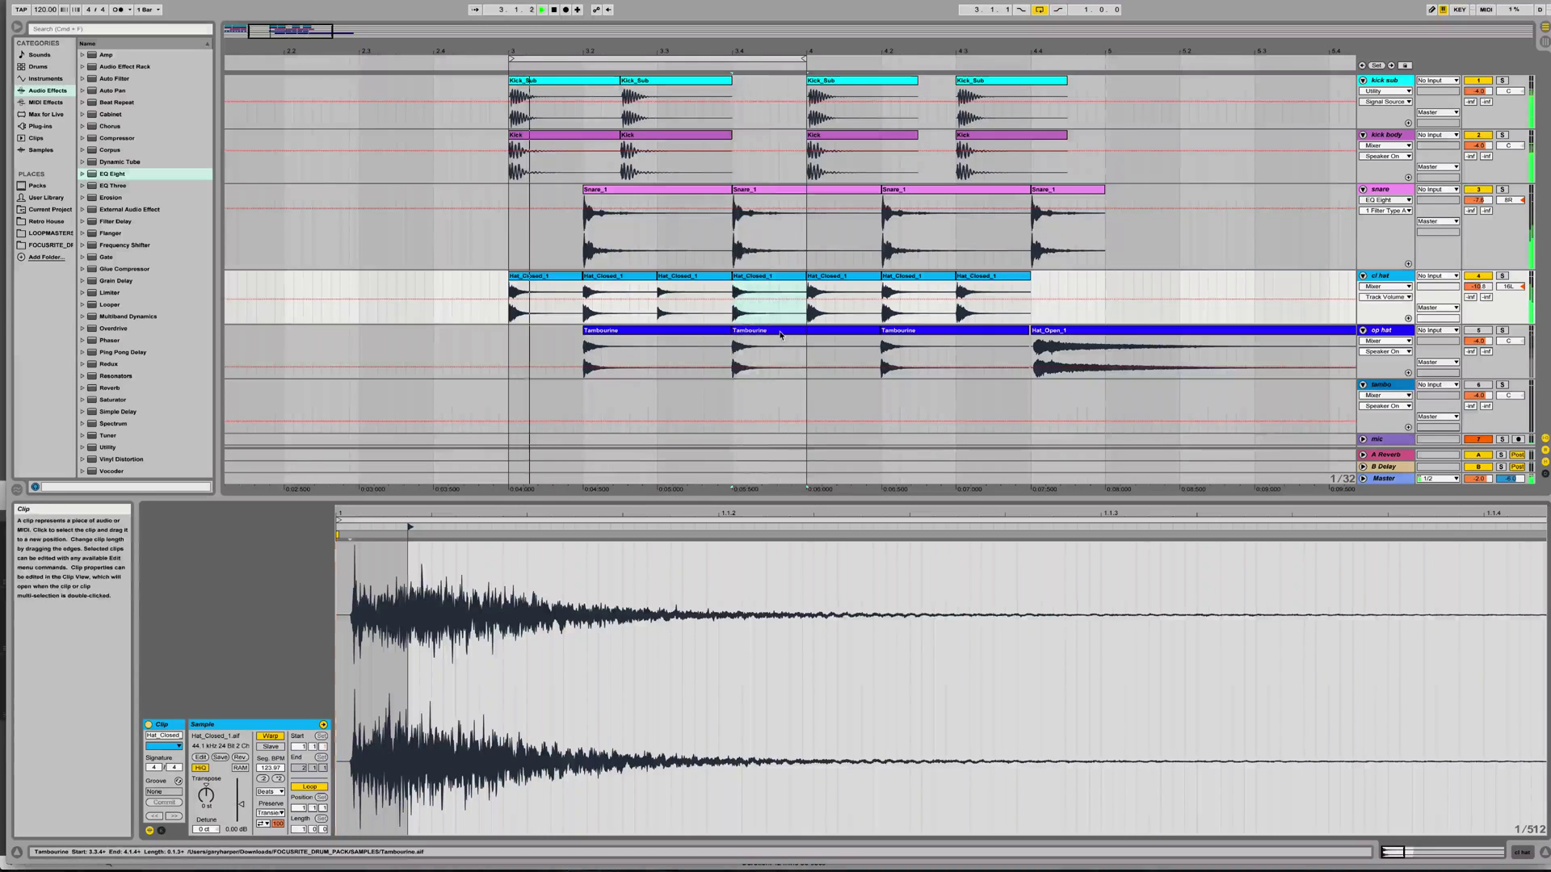
key(space)
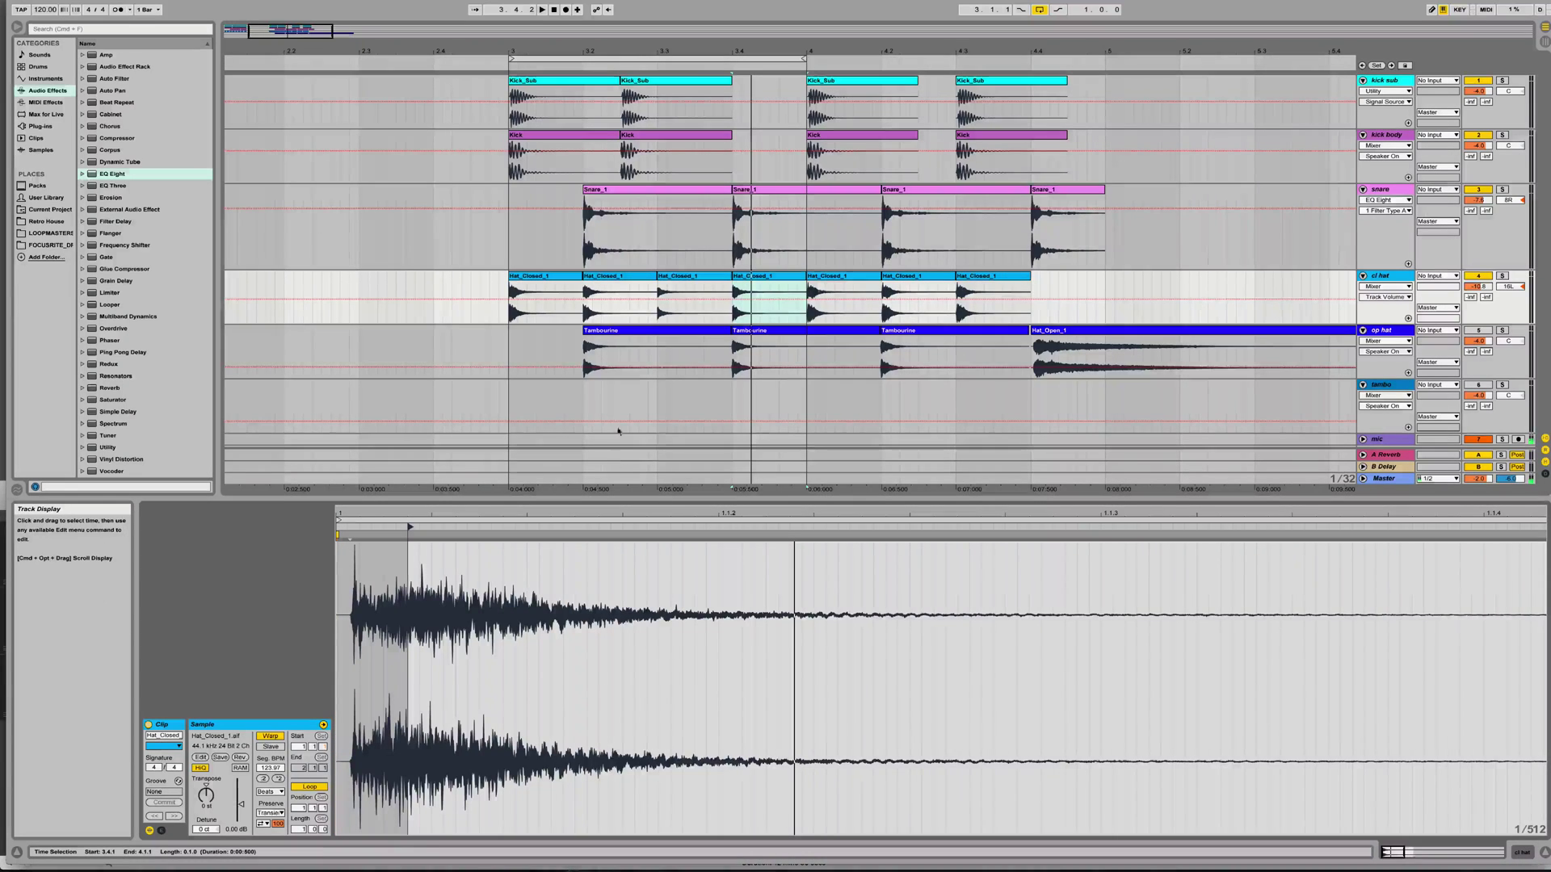
Turn off transient looping for the first closed hat clip and adjust its transient envelope during playback.
click(540, 276)
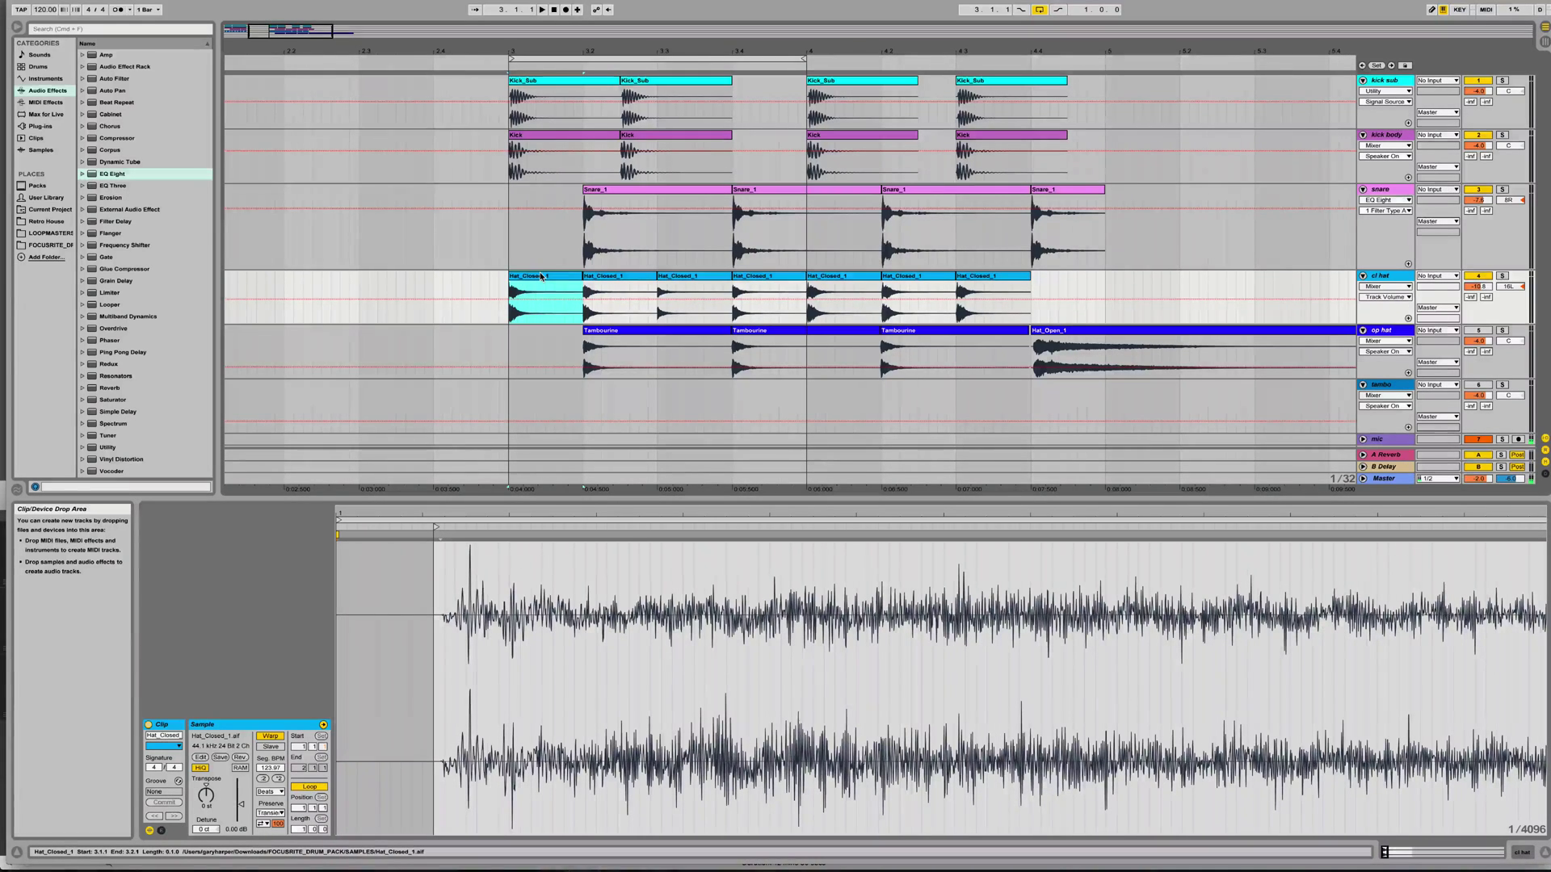
click(263, 824)
click(265, 834)
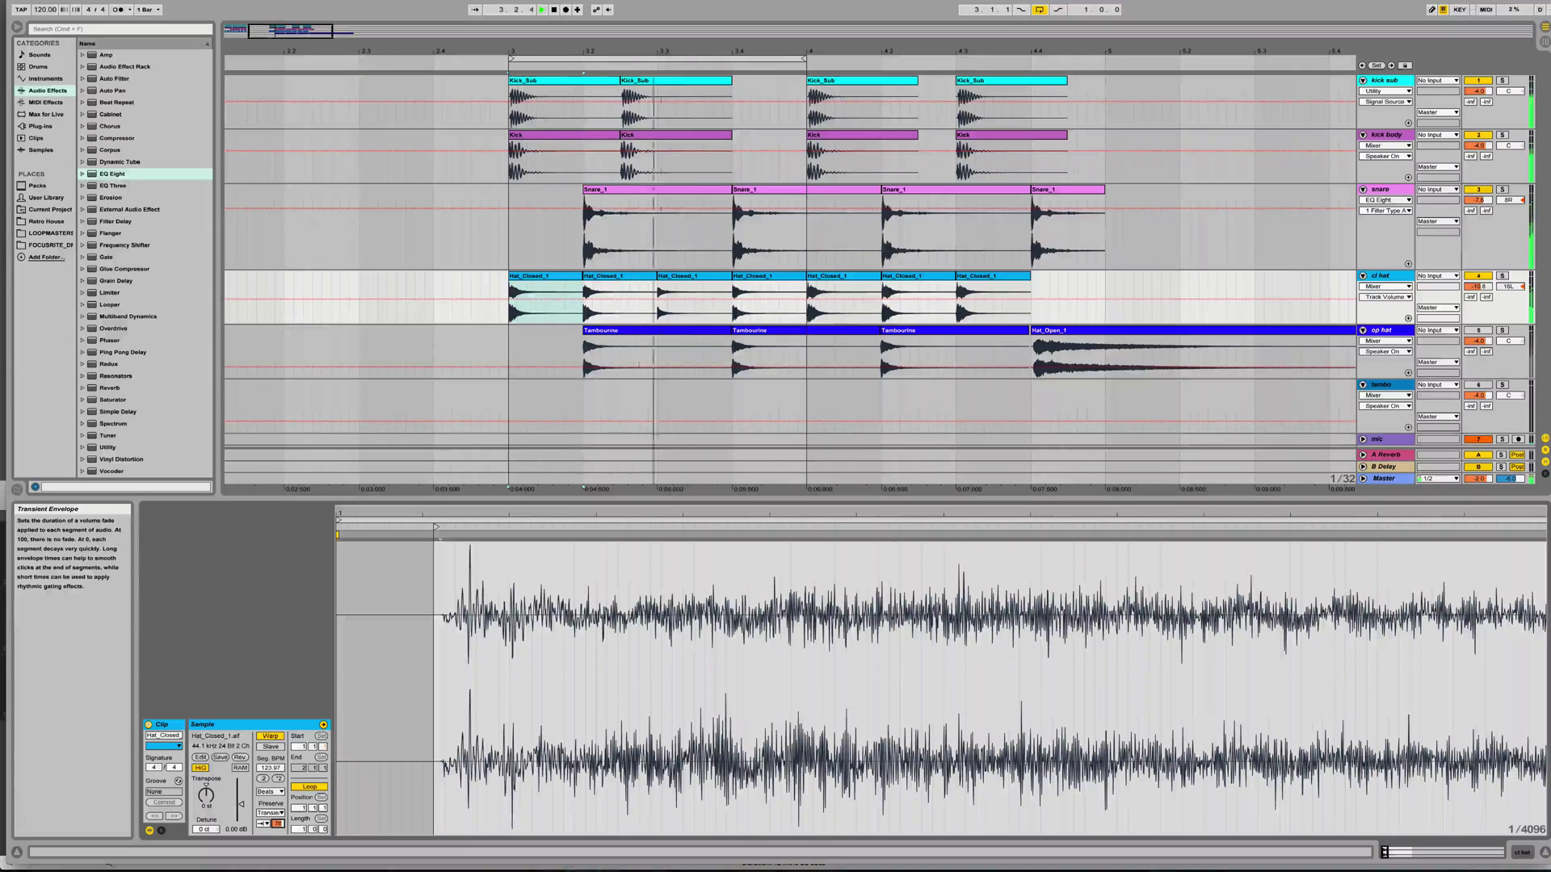
drag(278, 824, 278, 829)
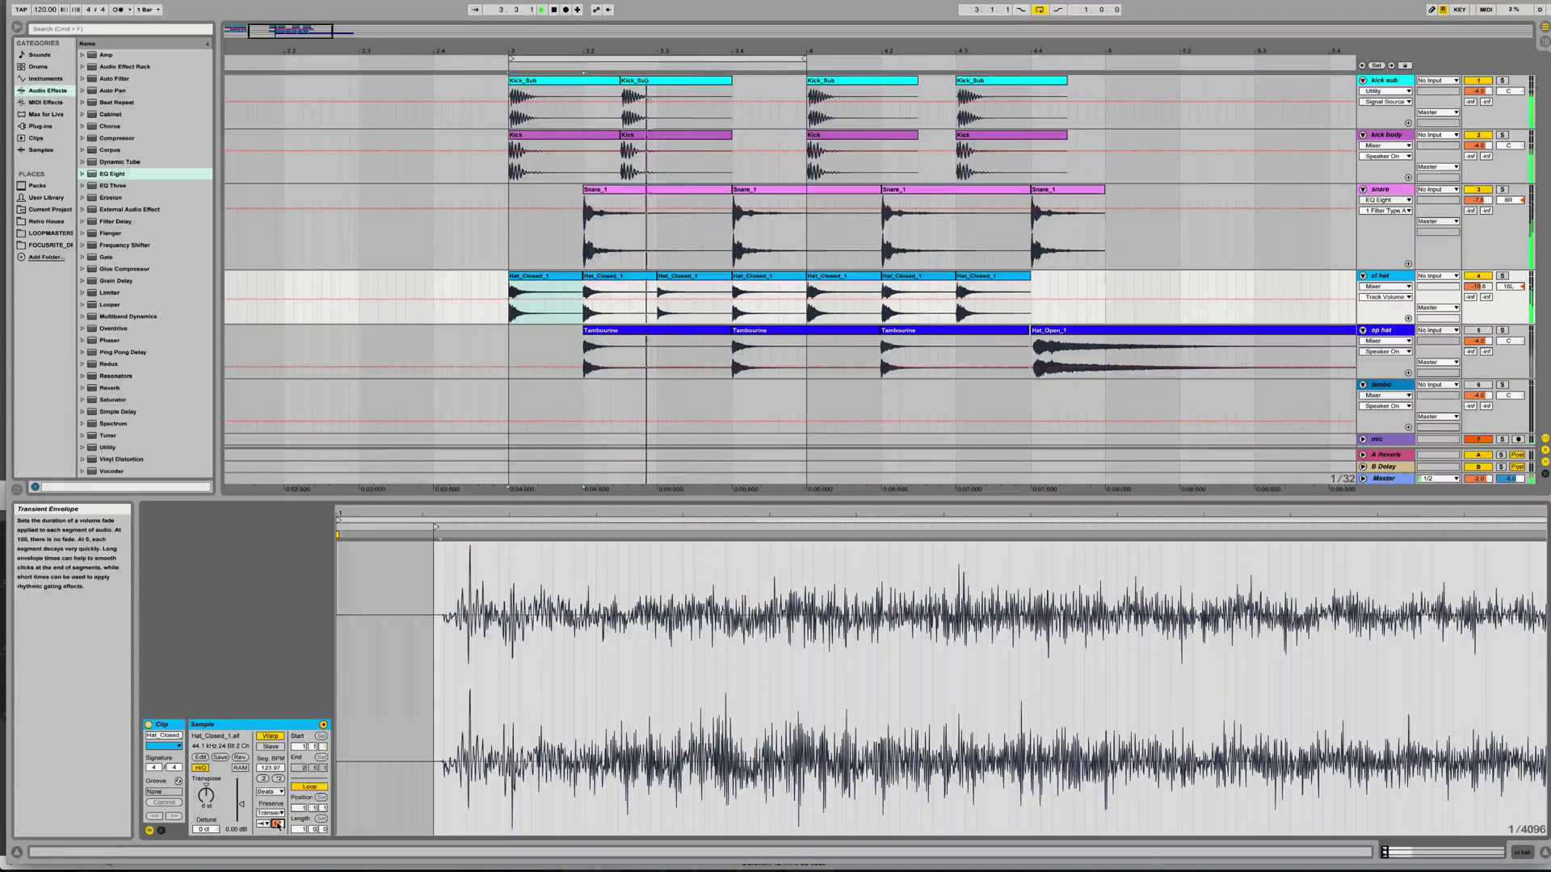
Turn off transient looping for the second closed hat clip and adjust its transient envelope during playback.
click(613, 279)
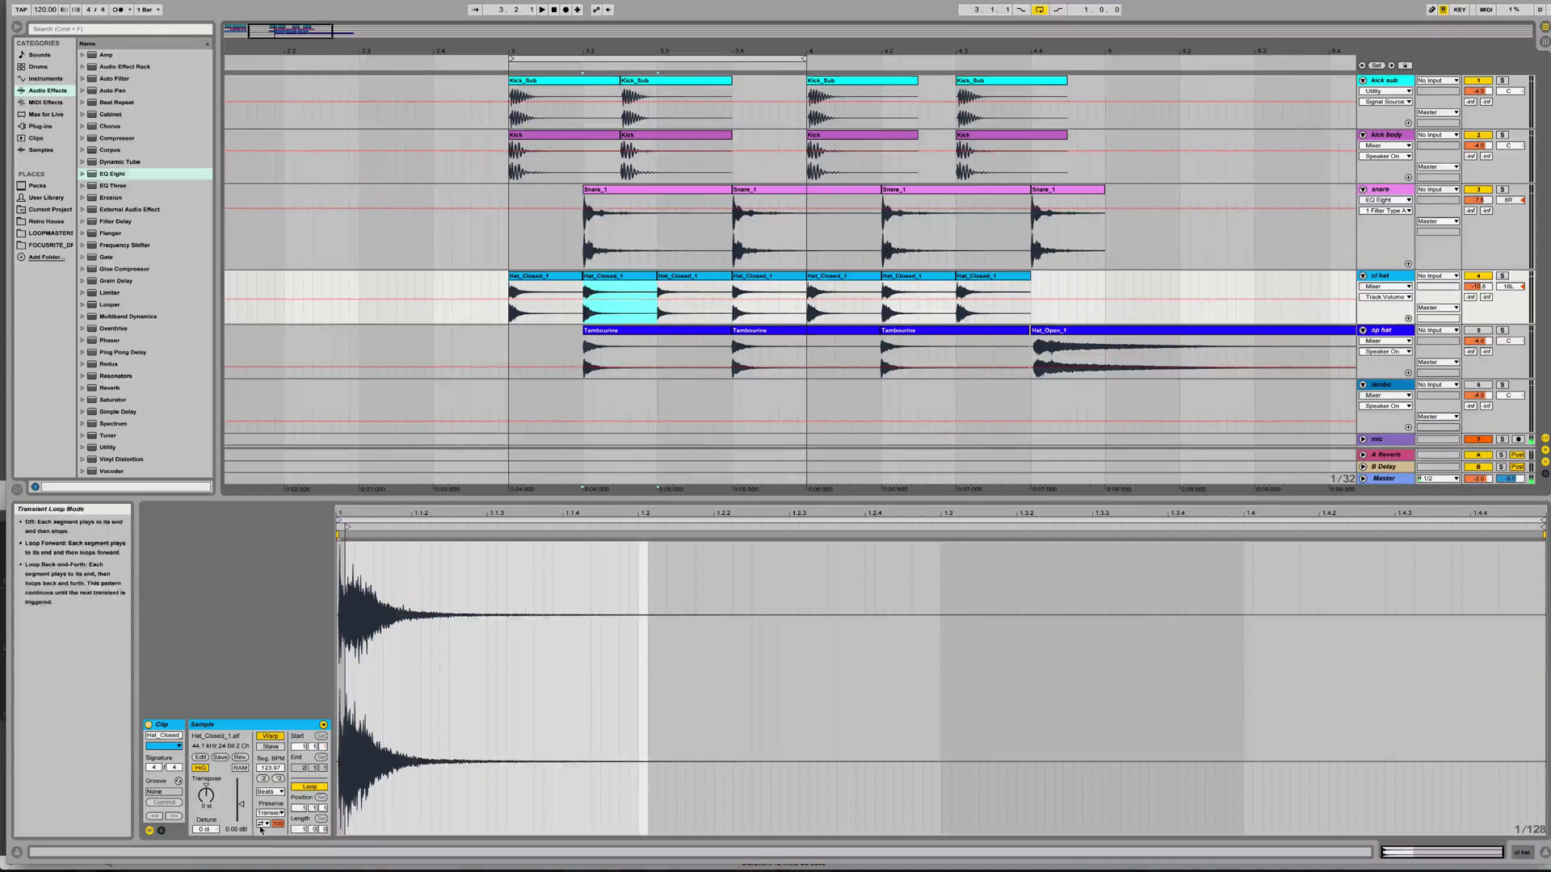
click(263, 824)
click(264, 835)
key(space)
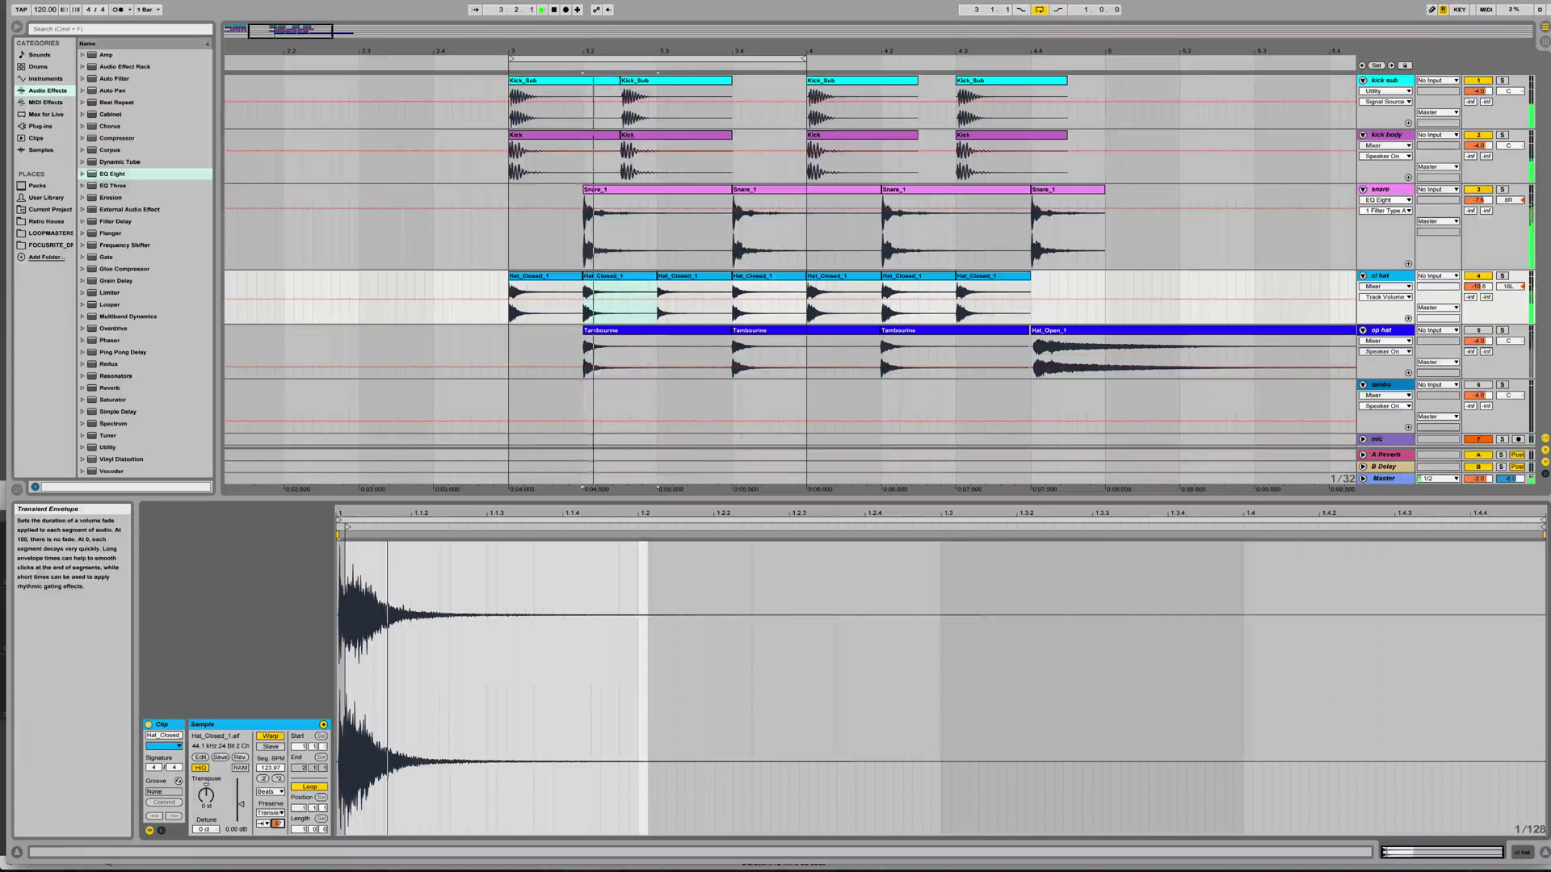
Adjust the third closed hat clip's transient envelope during playback and switch its transient loop mode off.
click(702, 277)
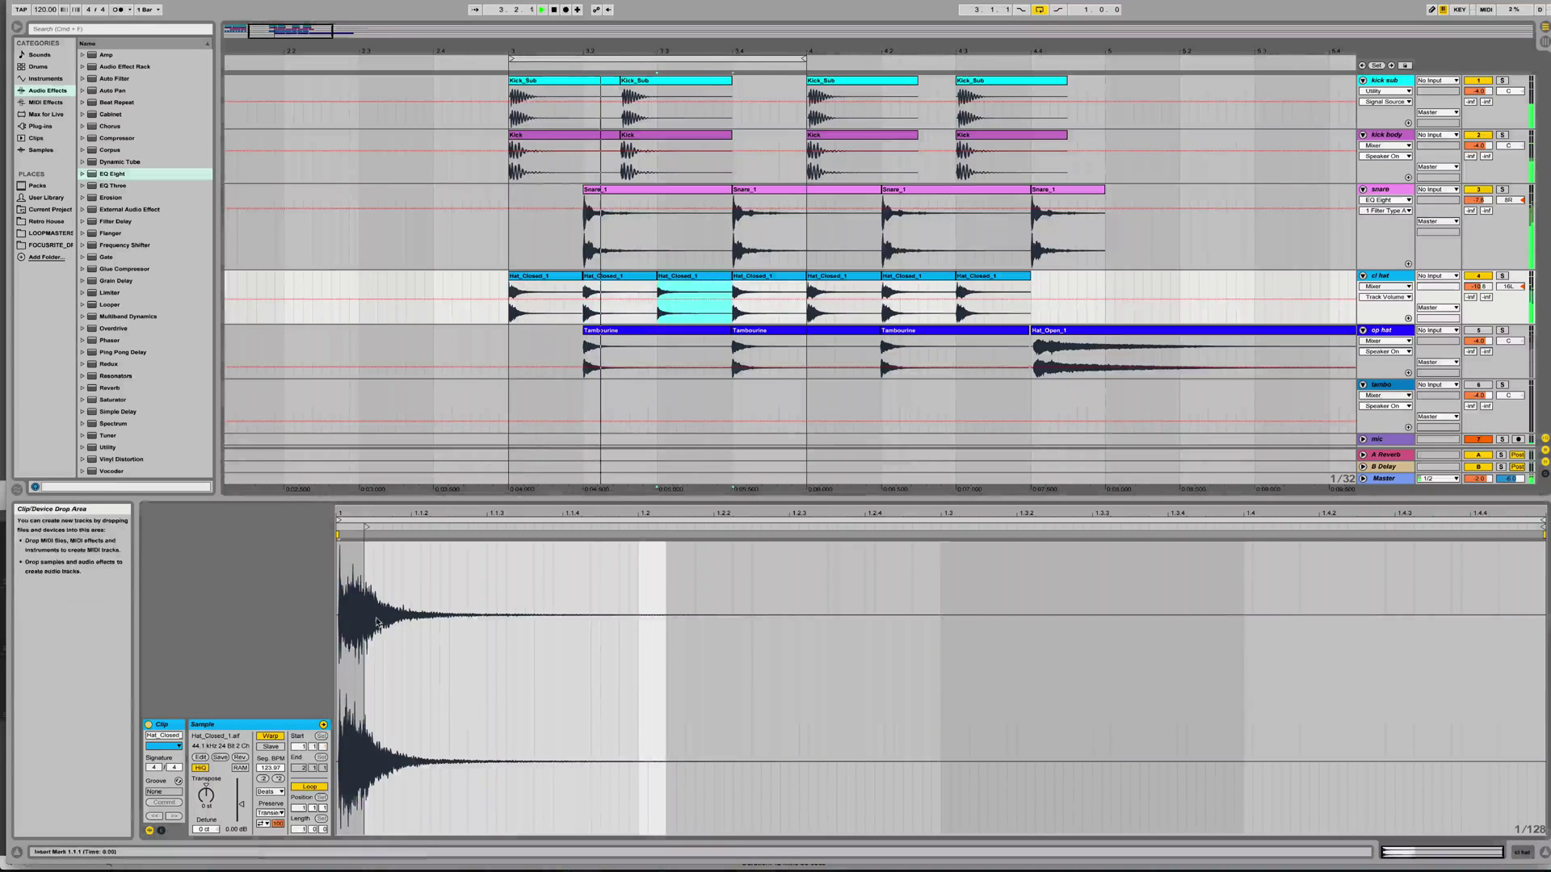
click(263, 823)
click(260, 851)
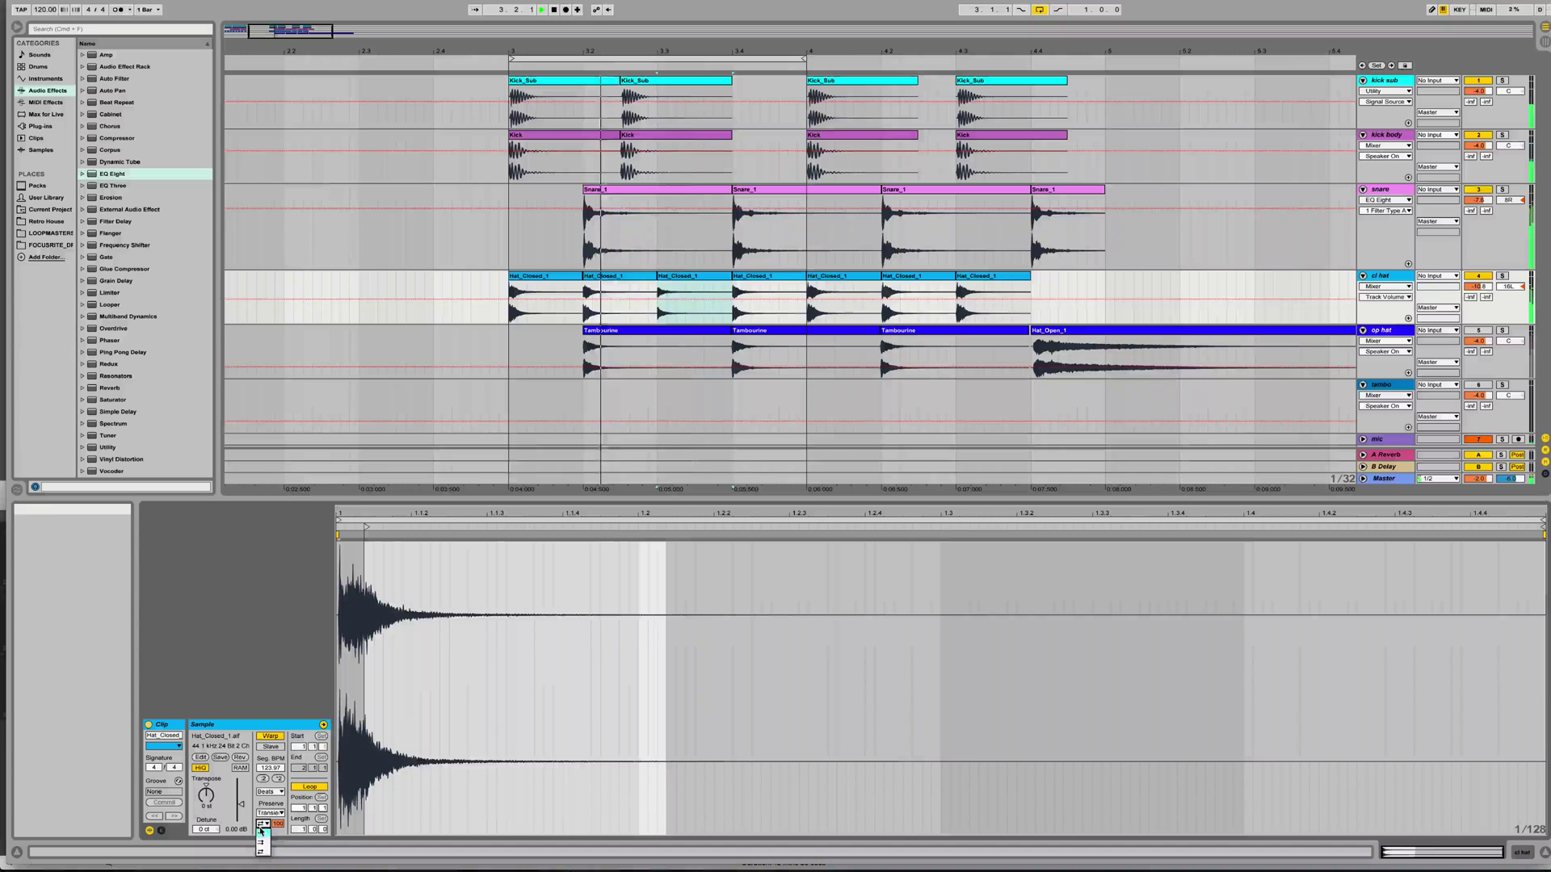
drag(278, 824, 278, 806)
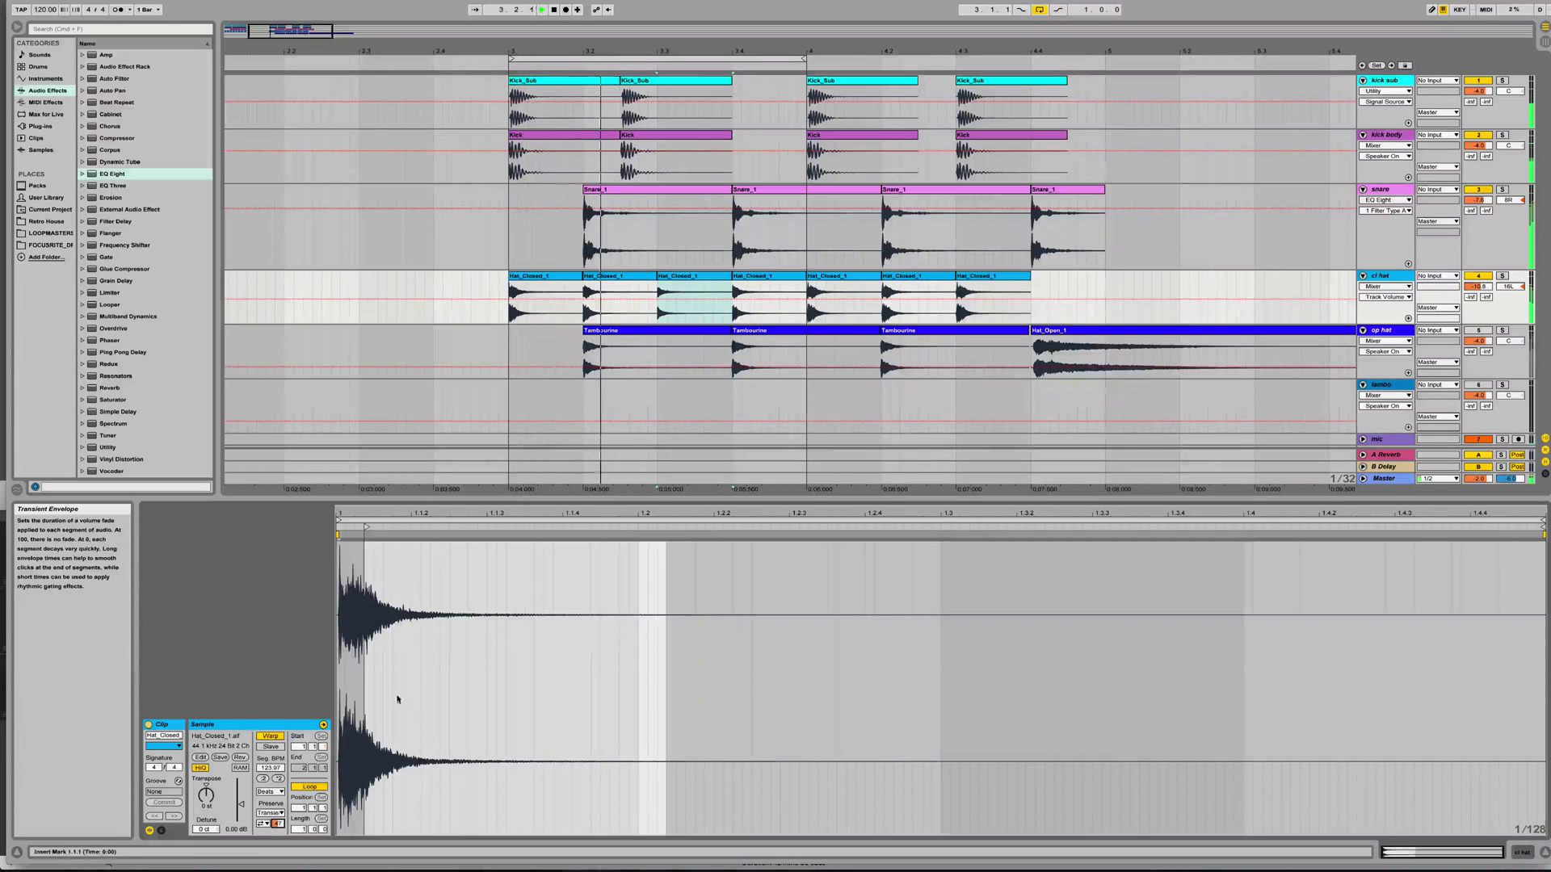
click(677, 278)
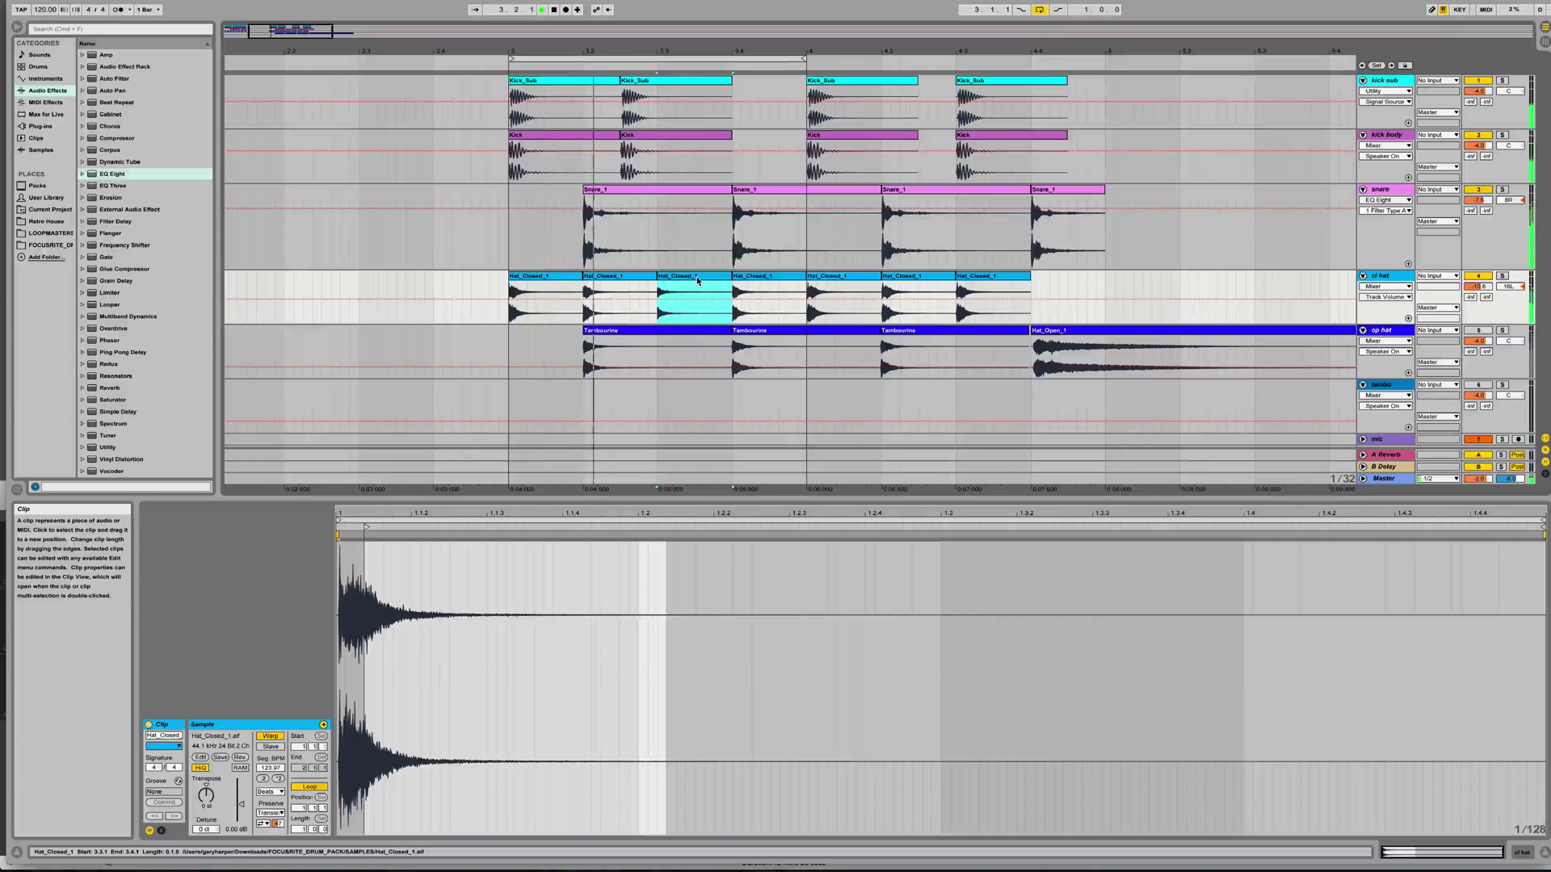
click(266, 824)
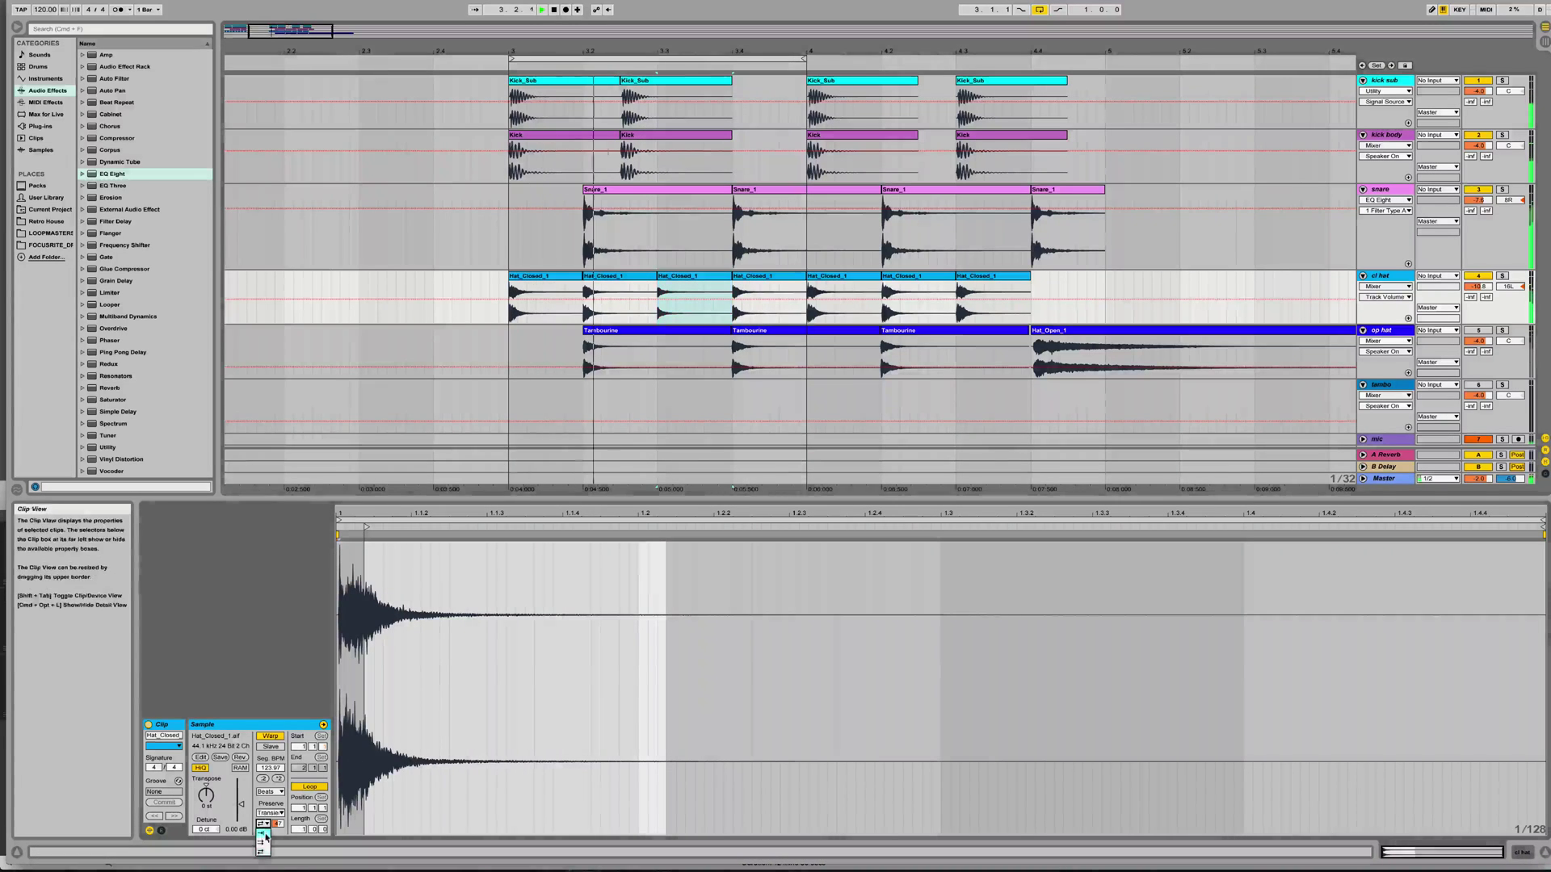
click(262, 834)
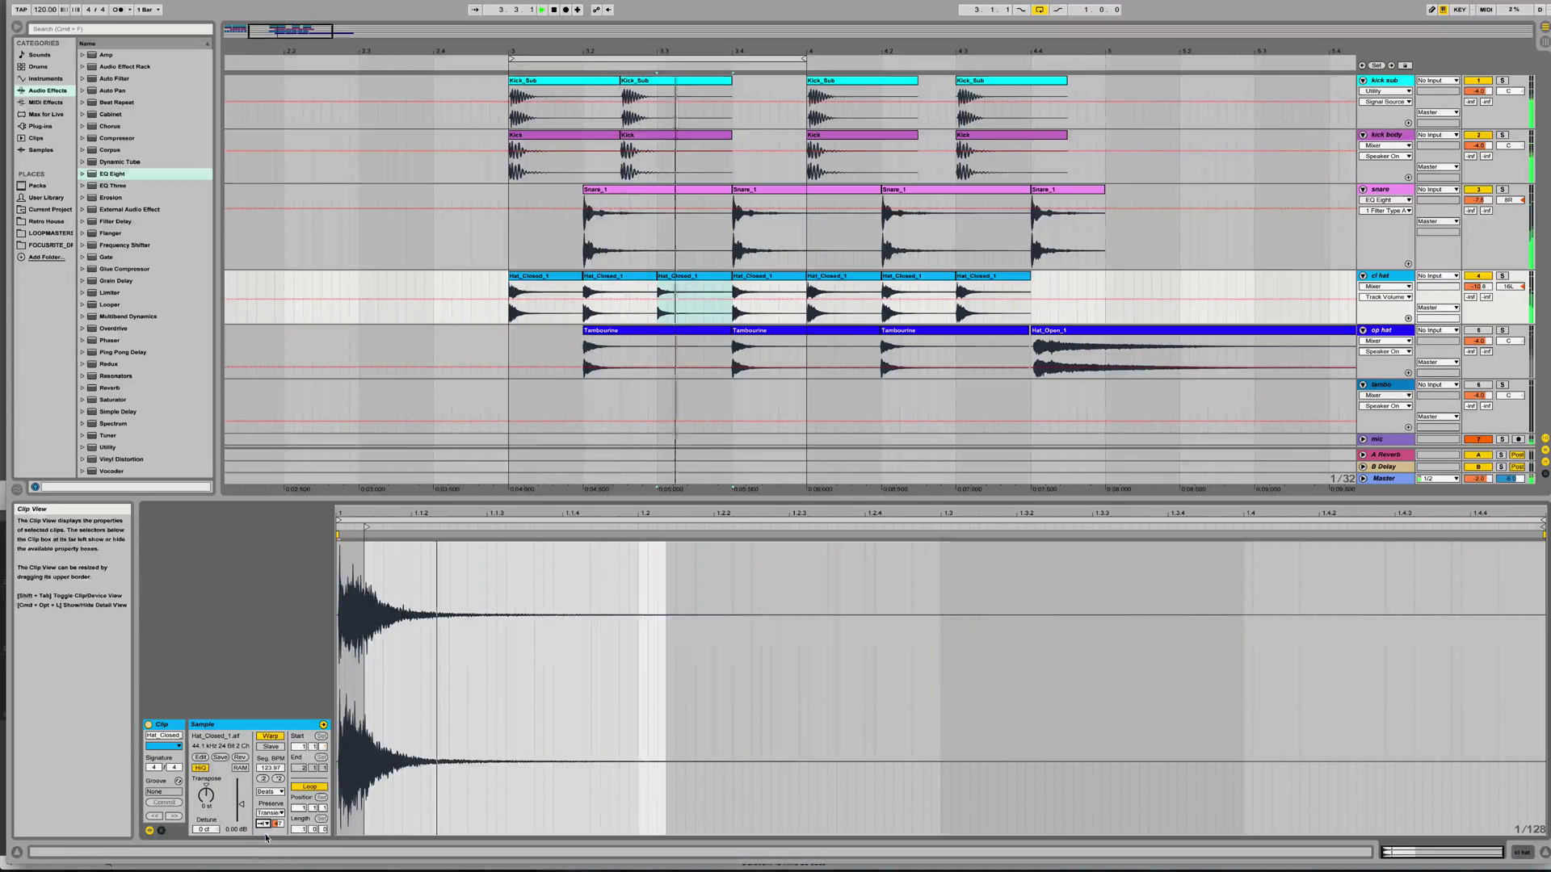
Turn off transient looping for the fourth closed hat clip and adjust its transient envelope by ear.
click(771, 280)
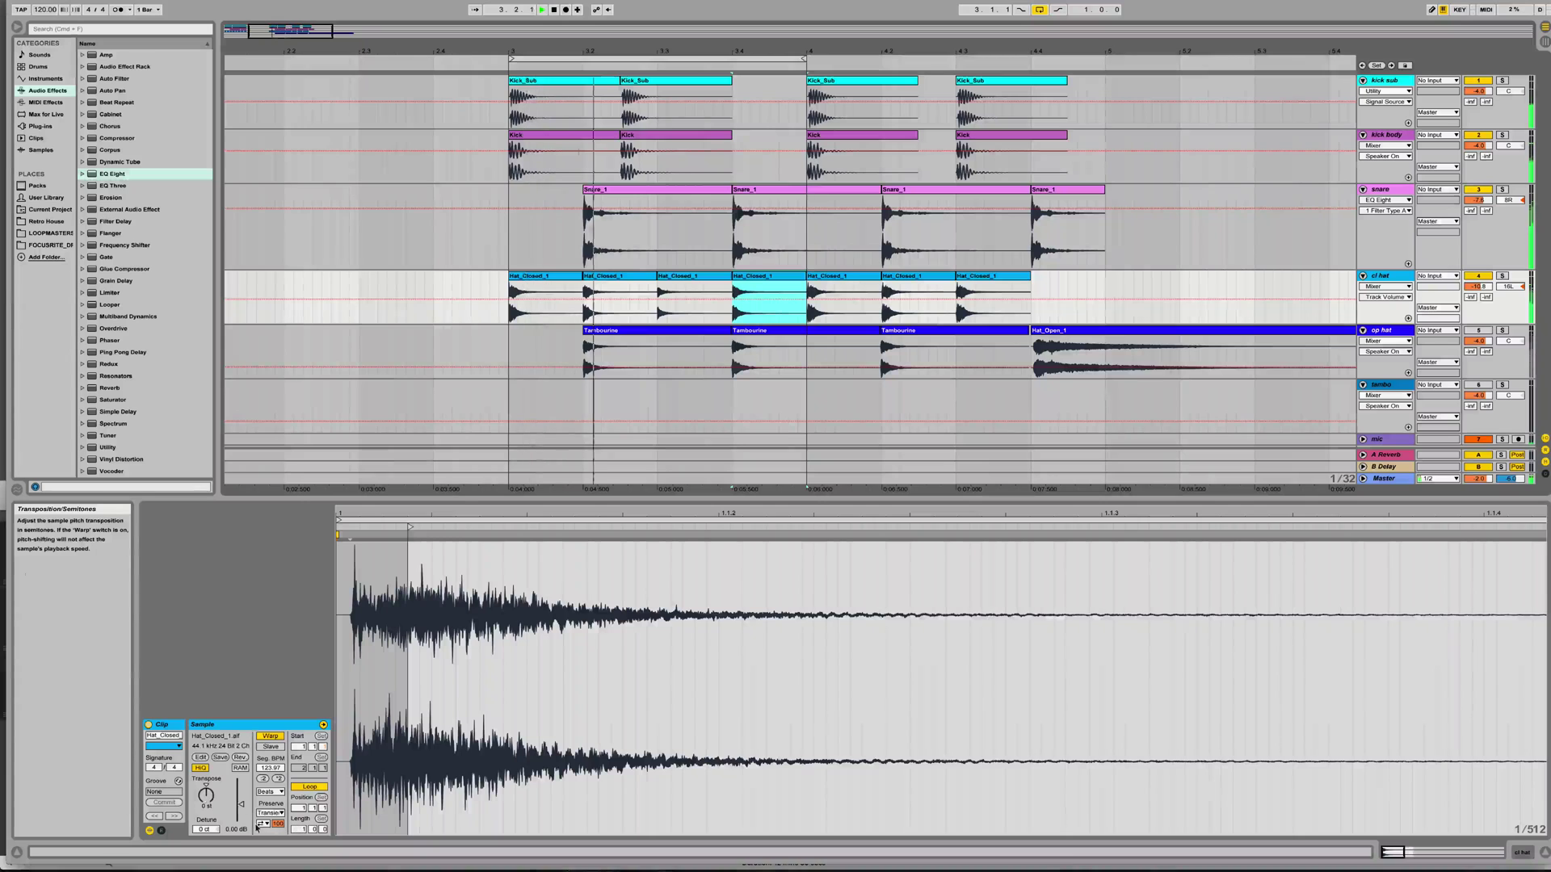
click(264, 824)
click(263, 834)
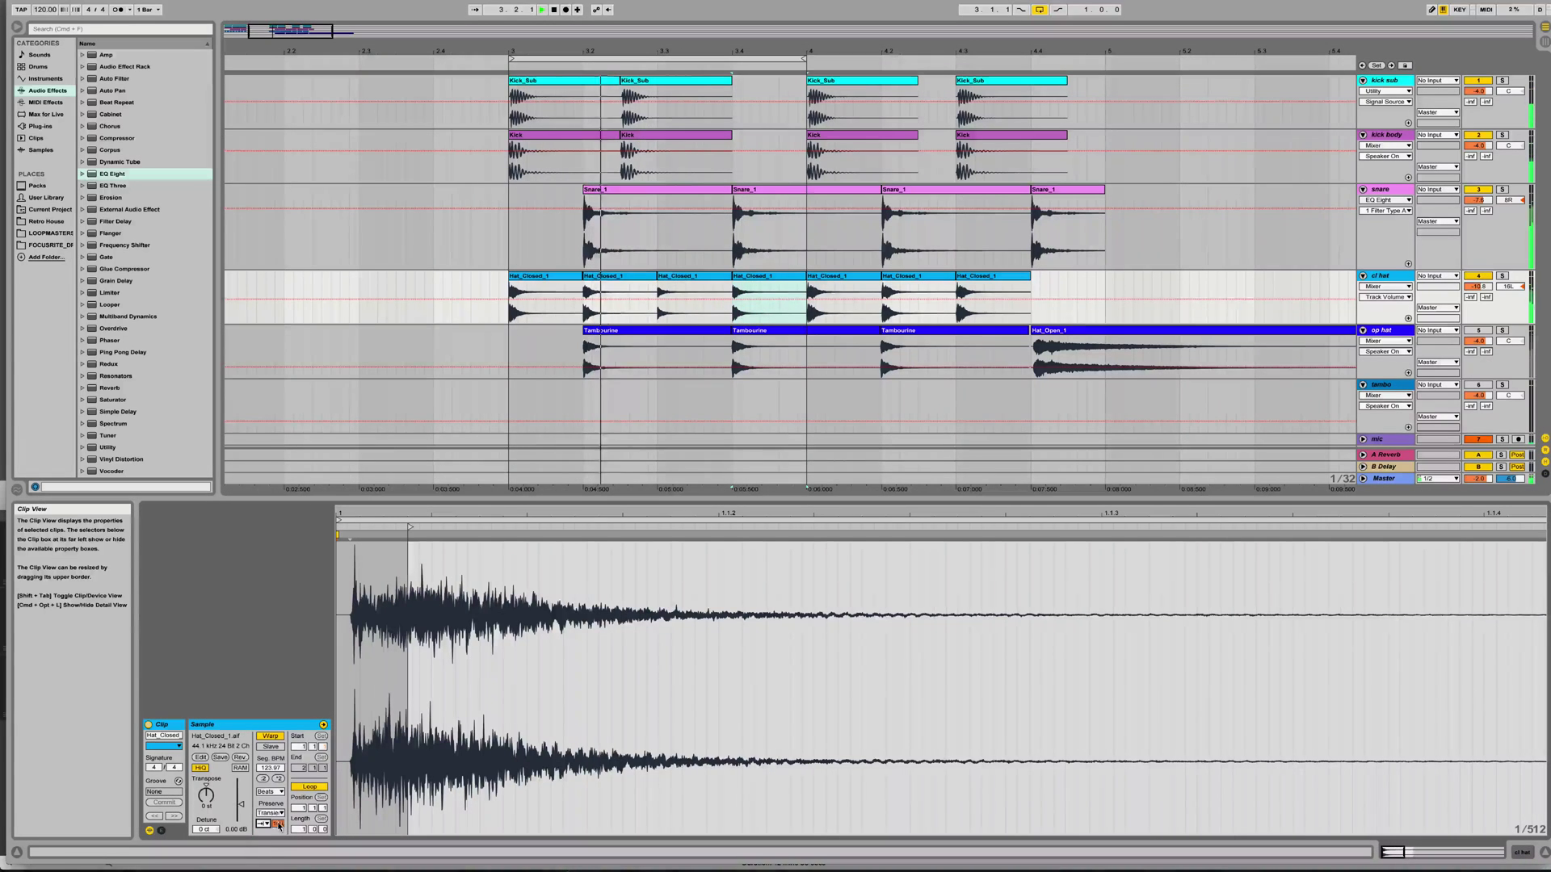
drag(278, 826, 279, 849)
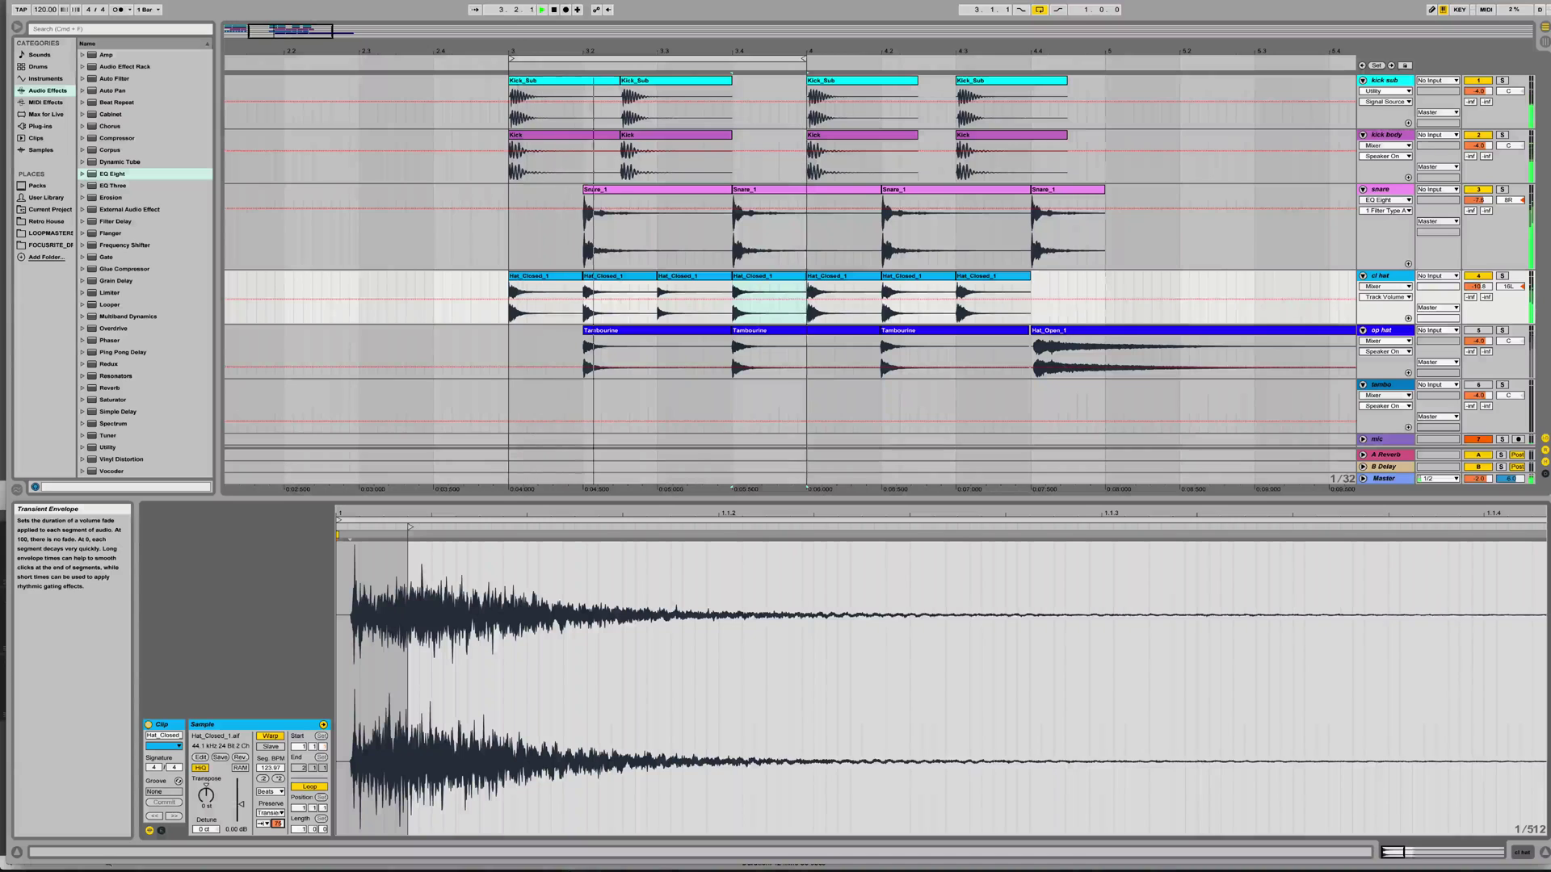
drag(277, 824, 278, 819)
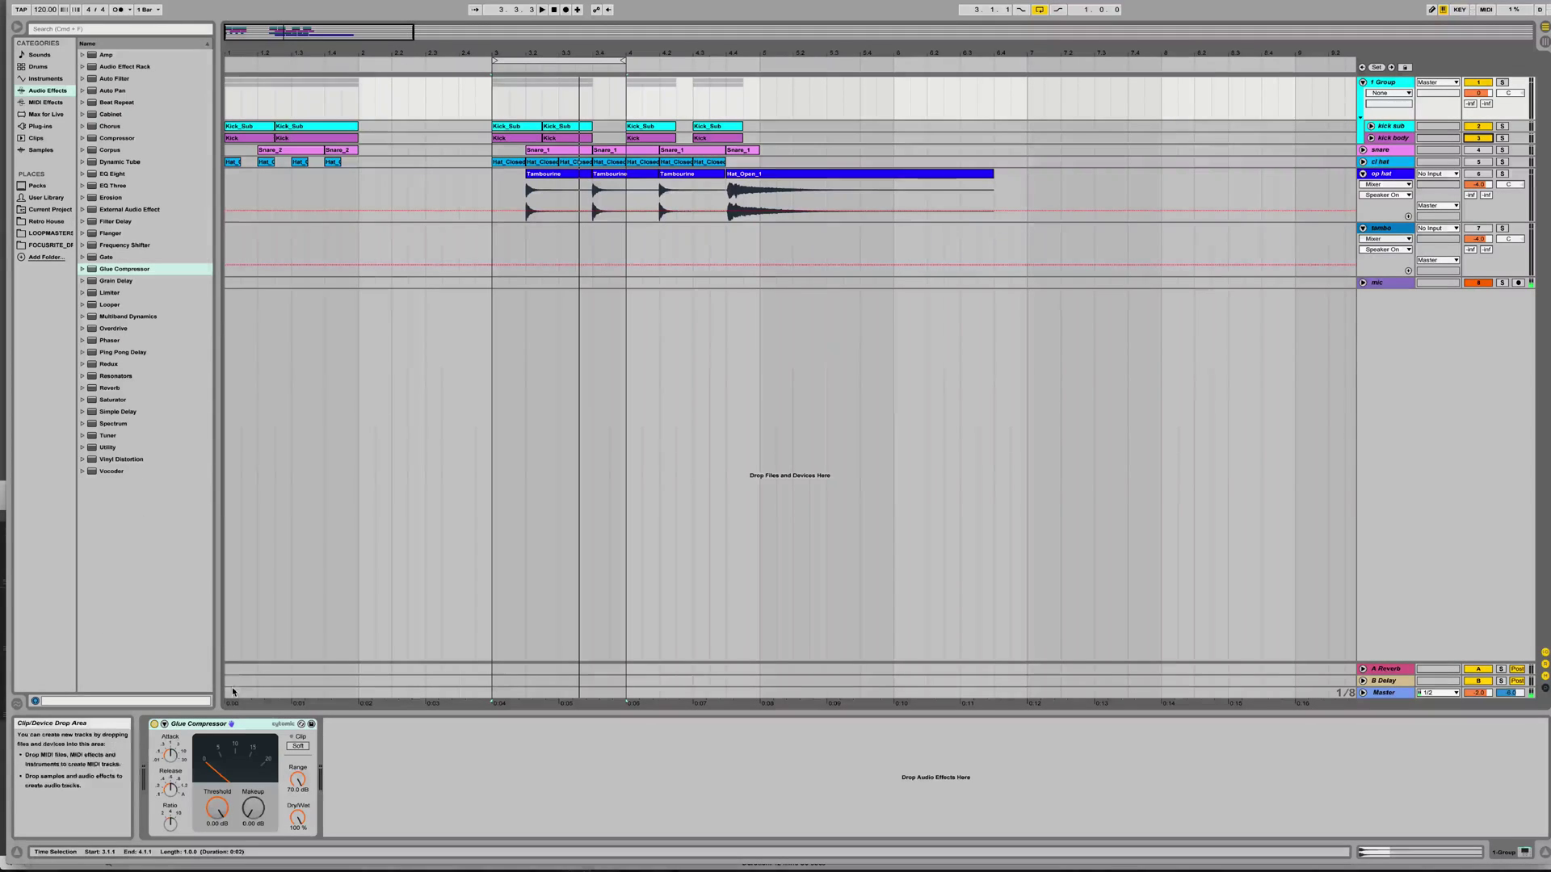
During playback, adjust the kick group's Glue Compressor attack, lower its threshold to about -11 dB, and enable Soft Clip.
key(space)
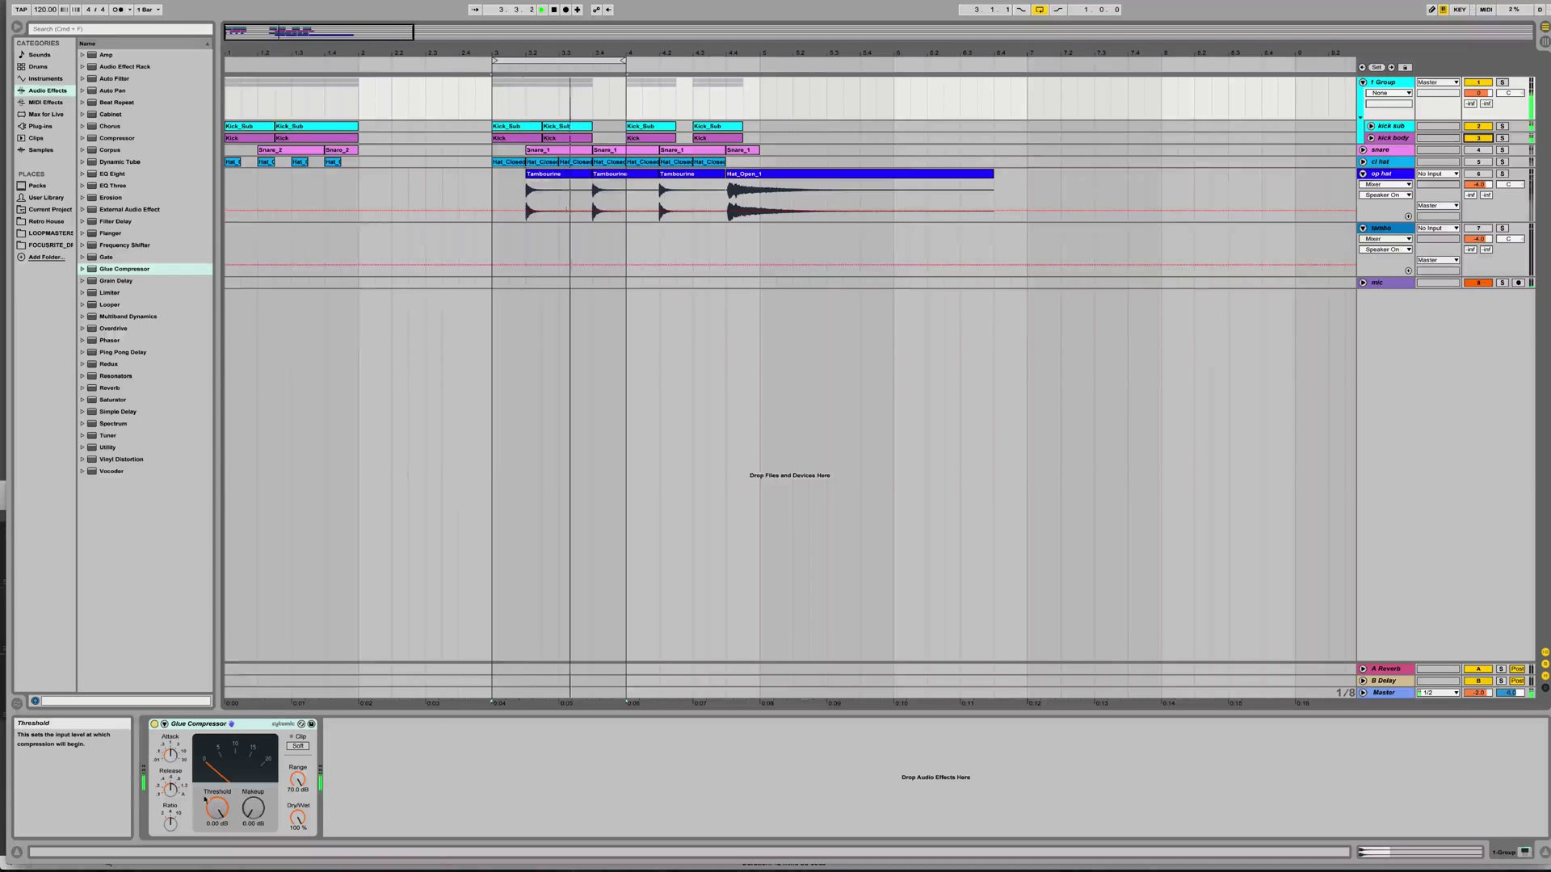
click(171, 757)
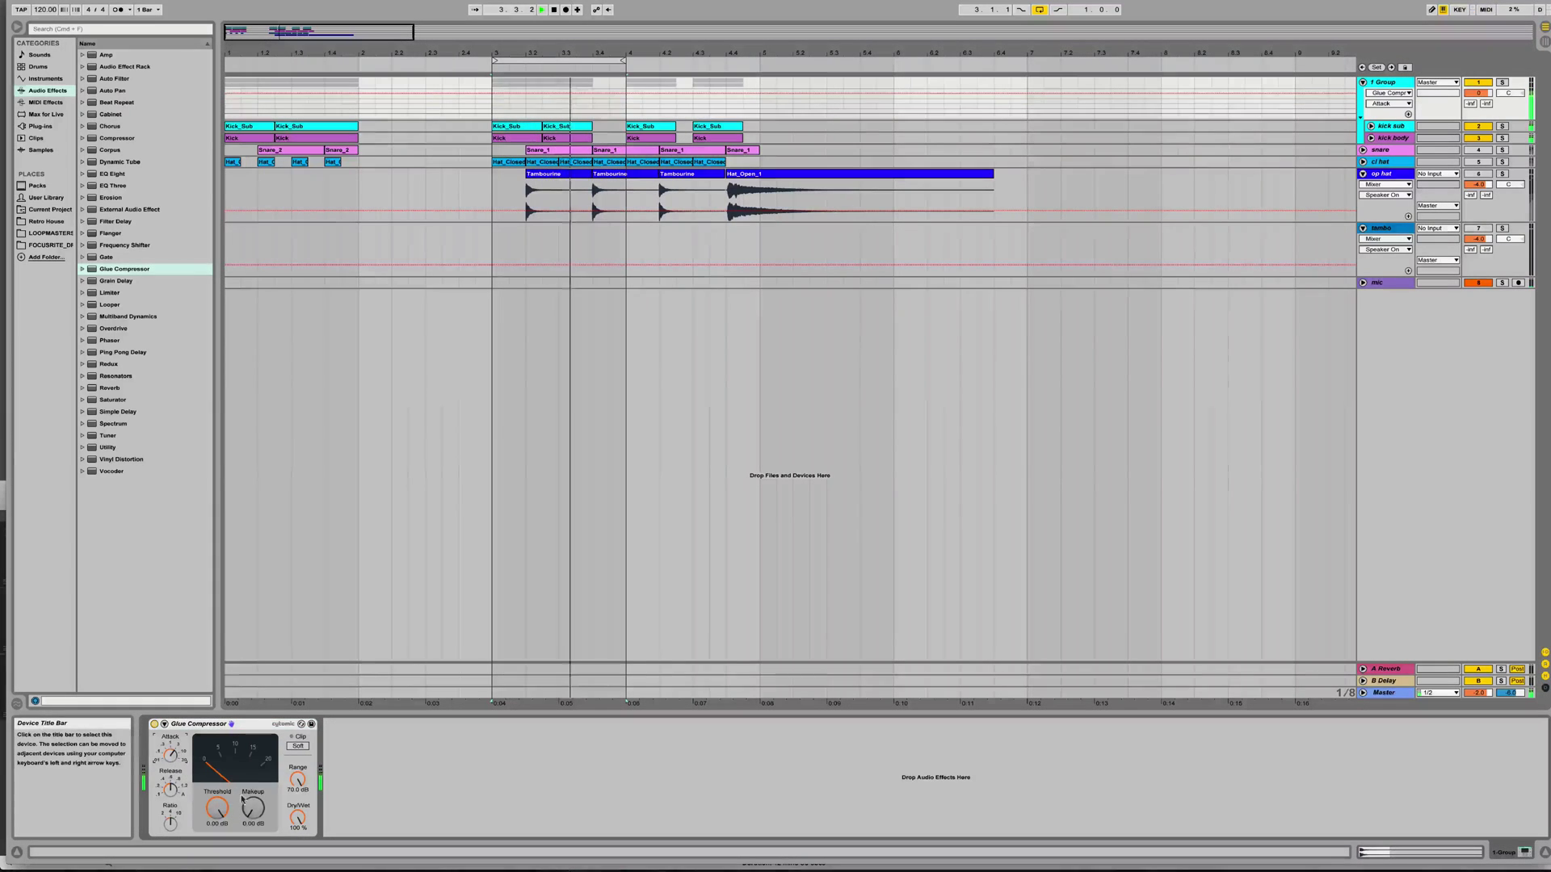
drag(220, 810, 220, 856)
click(298, 745)
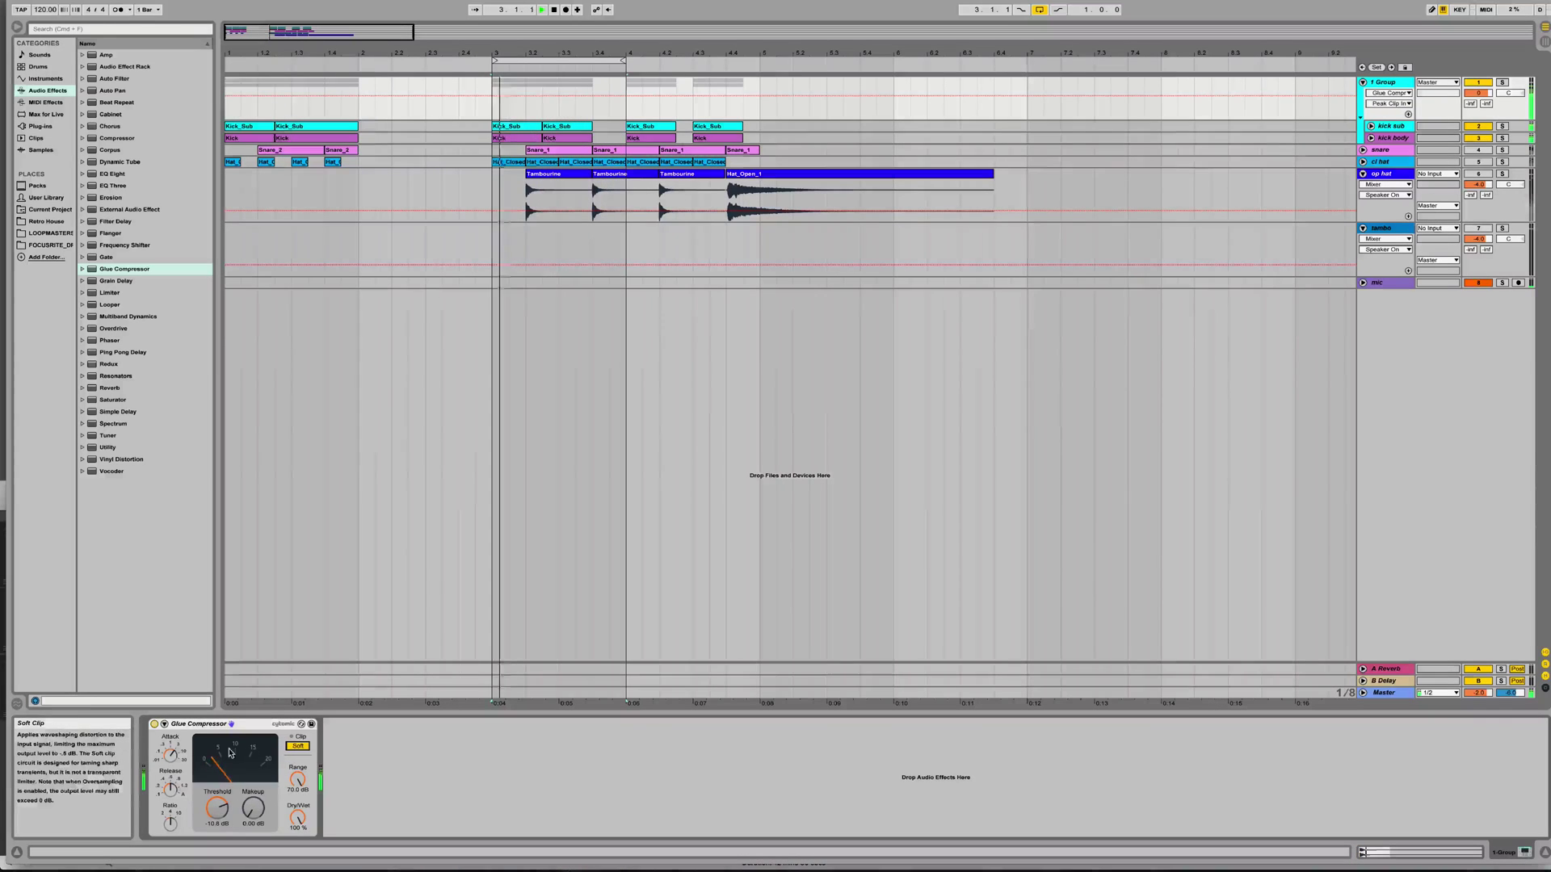
Adjust the Glue Compressor's release and ratio, lower its threshold to about -14.6 dB, and raise the makeup gain.
click(170, 789)
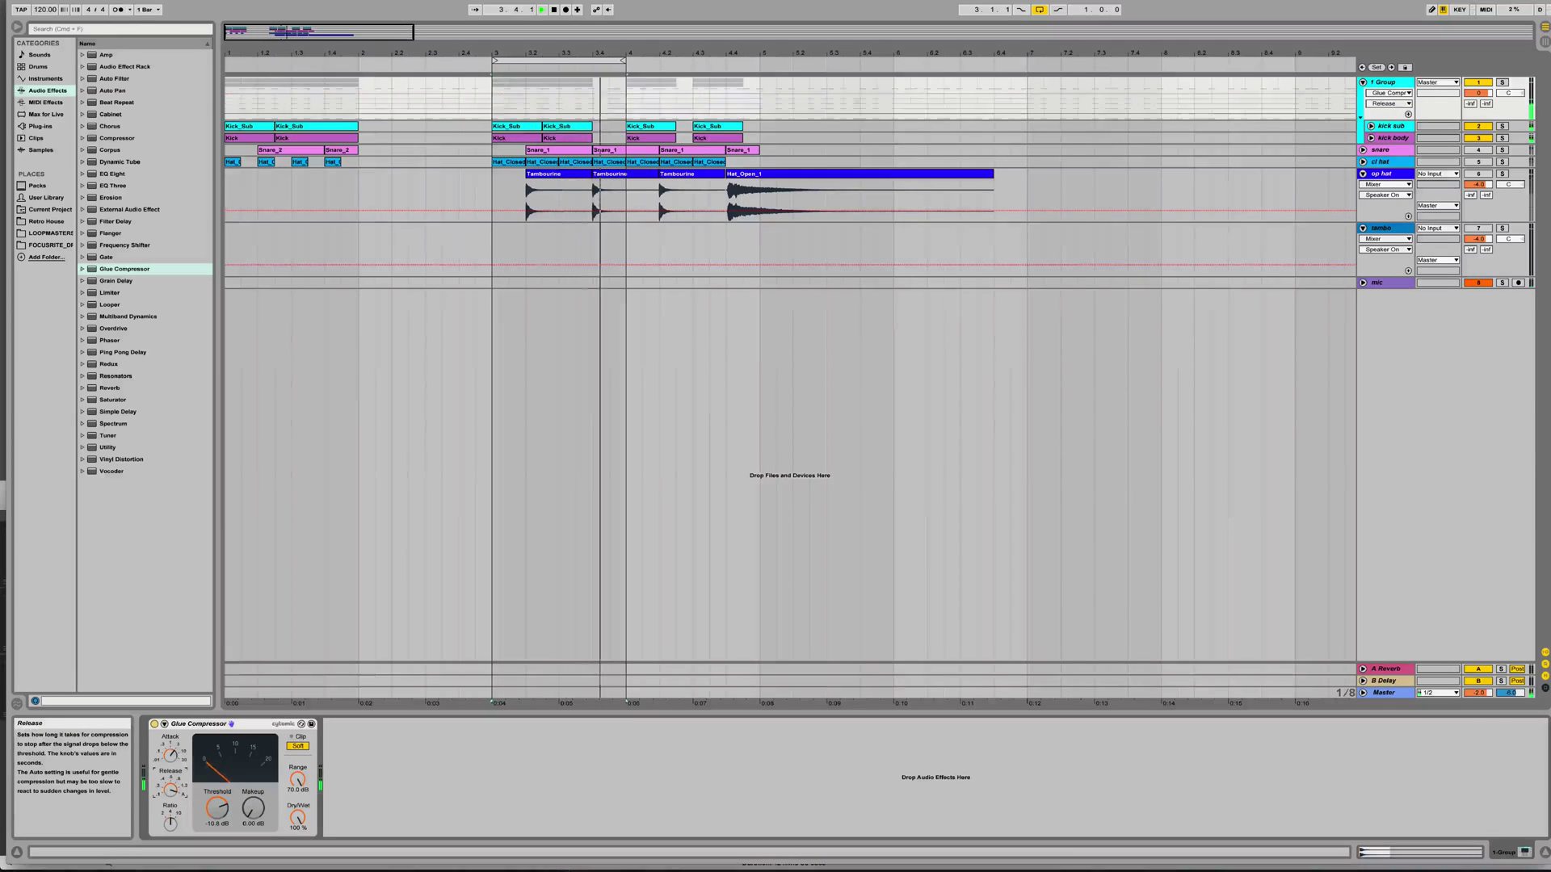
click(170, 821)
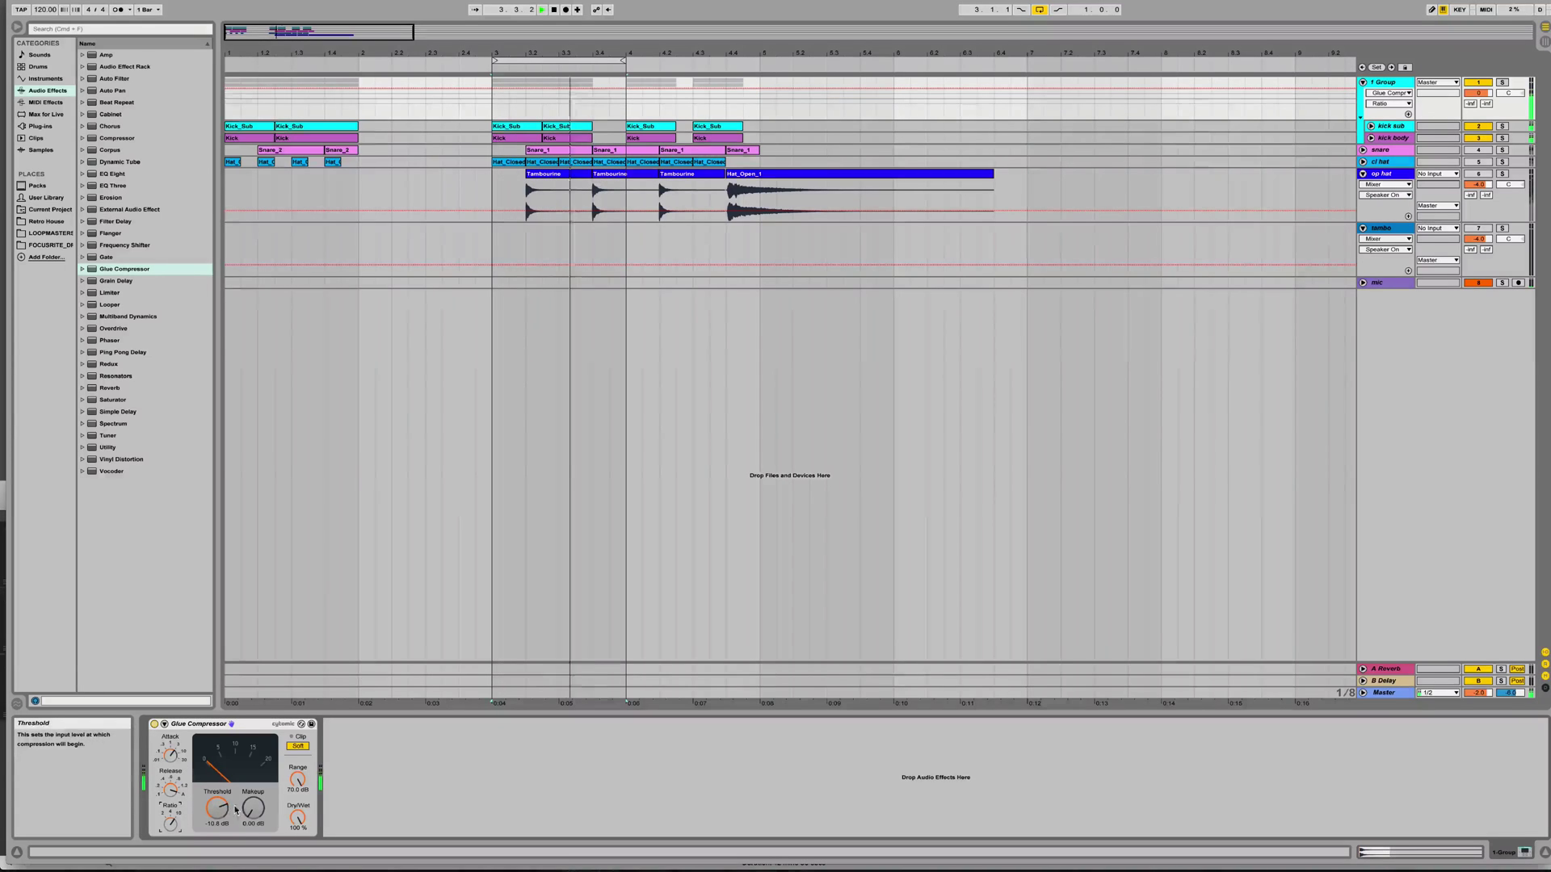
mouse_move(236, 810)
mouse_down()
mouse_move(236, 832)
mouse_move(252, 795)
mouse_up()
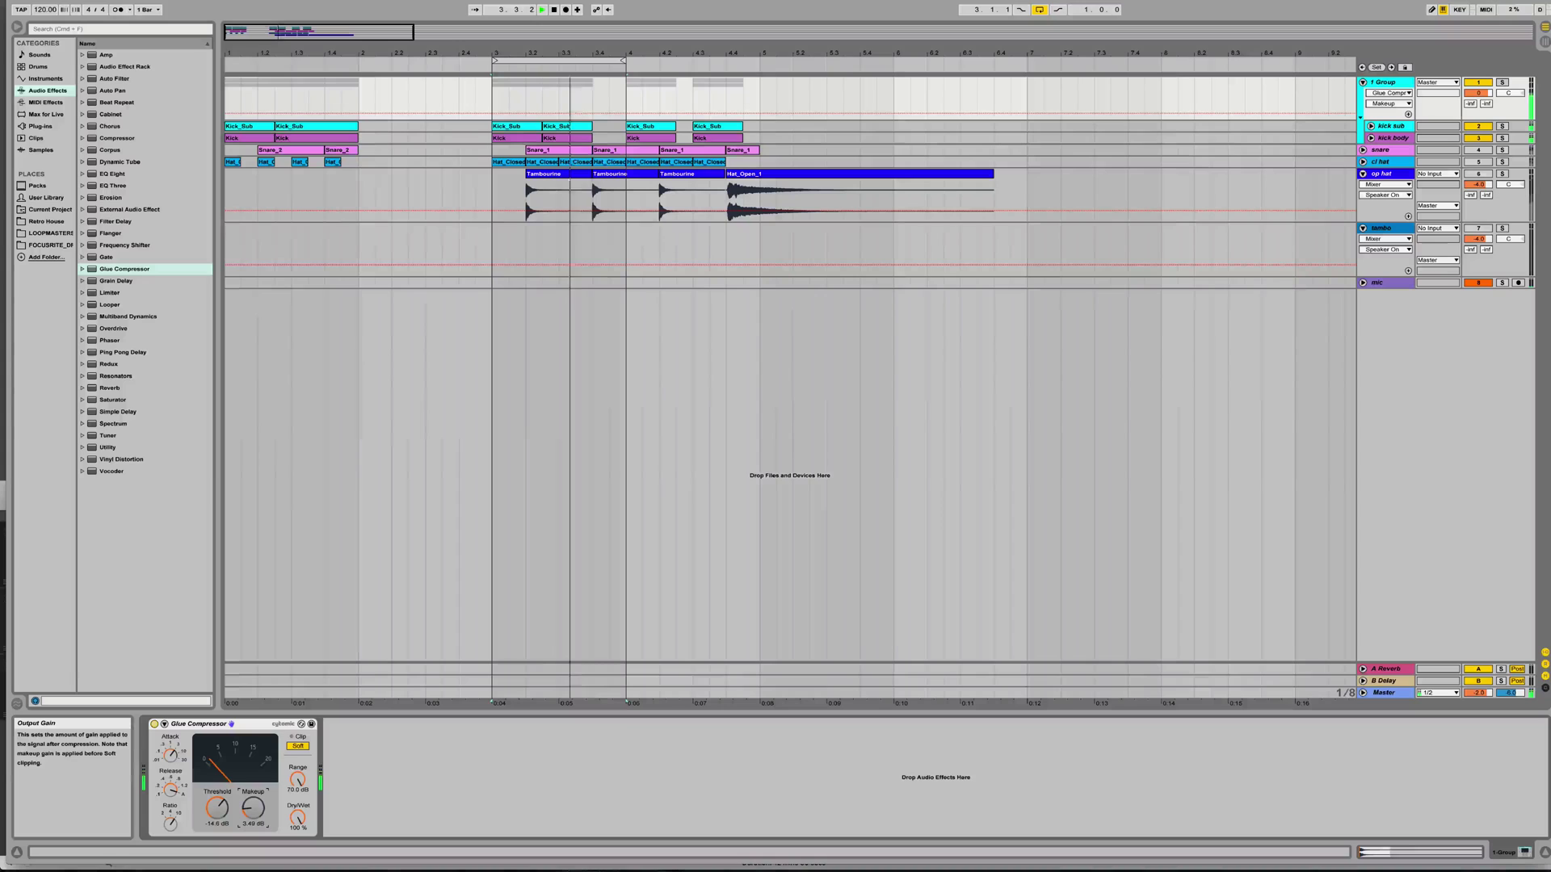
Compare the kick group's sound with the Glue Compressor bypassed and active.
click(154, 724)
key(space)
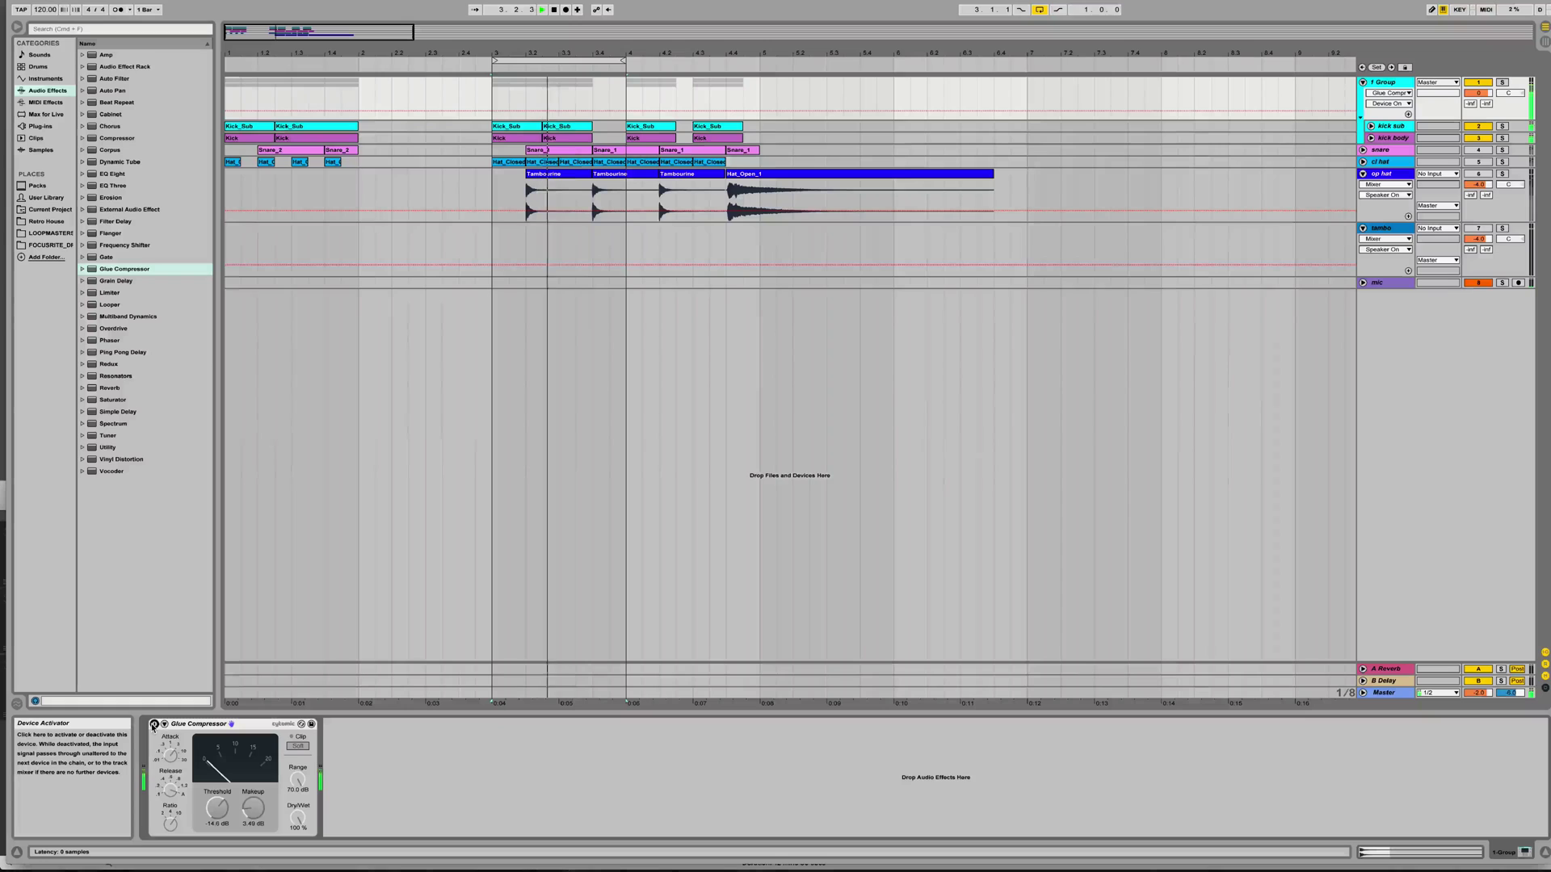
click(155, 725)
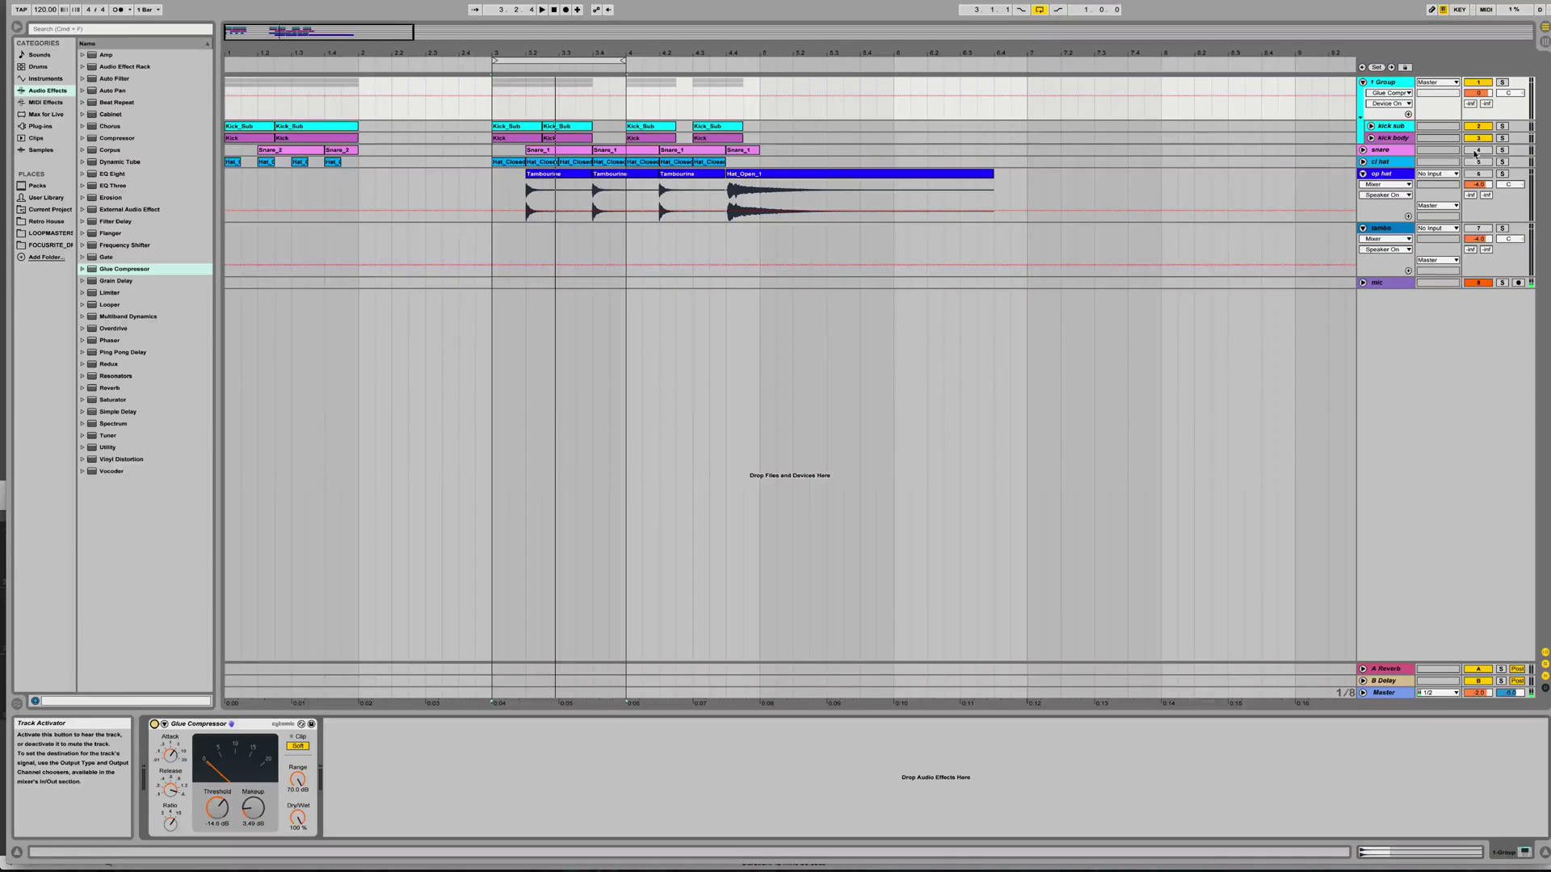
Activate the snare and closed hat tracks and compare the drum mix with the Glue Compressor off and on.
drag(1475, 153, 1475, 167)
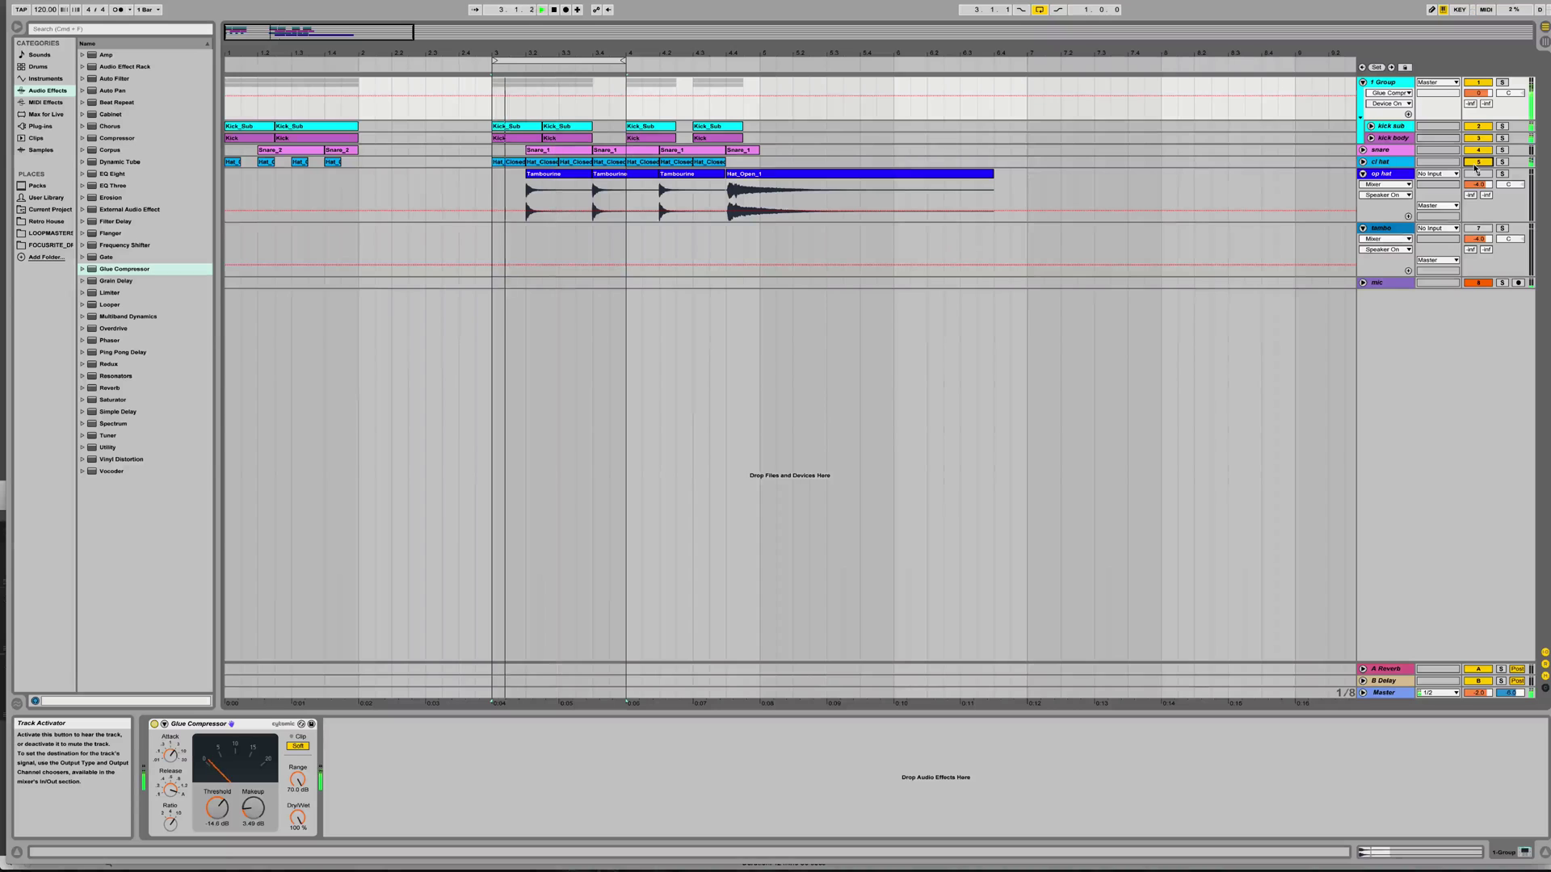
click(155, 725)
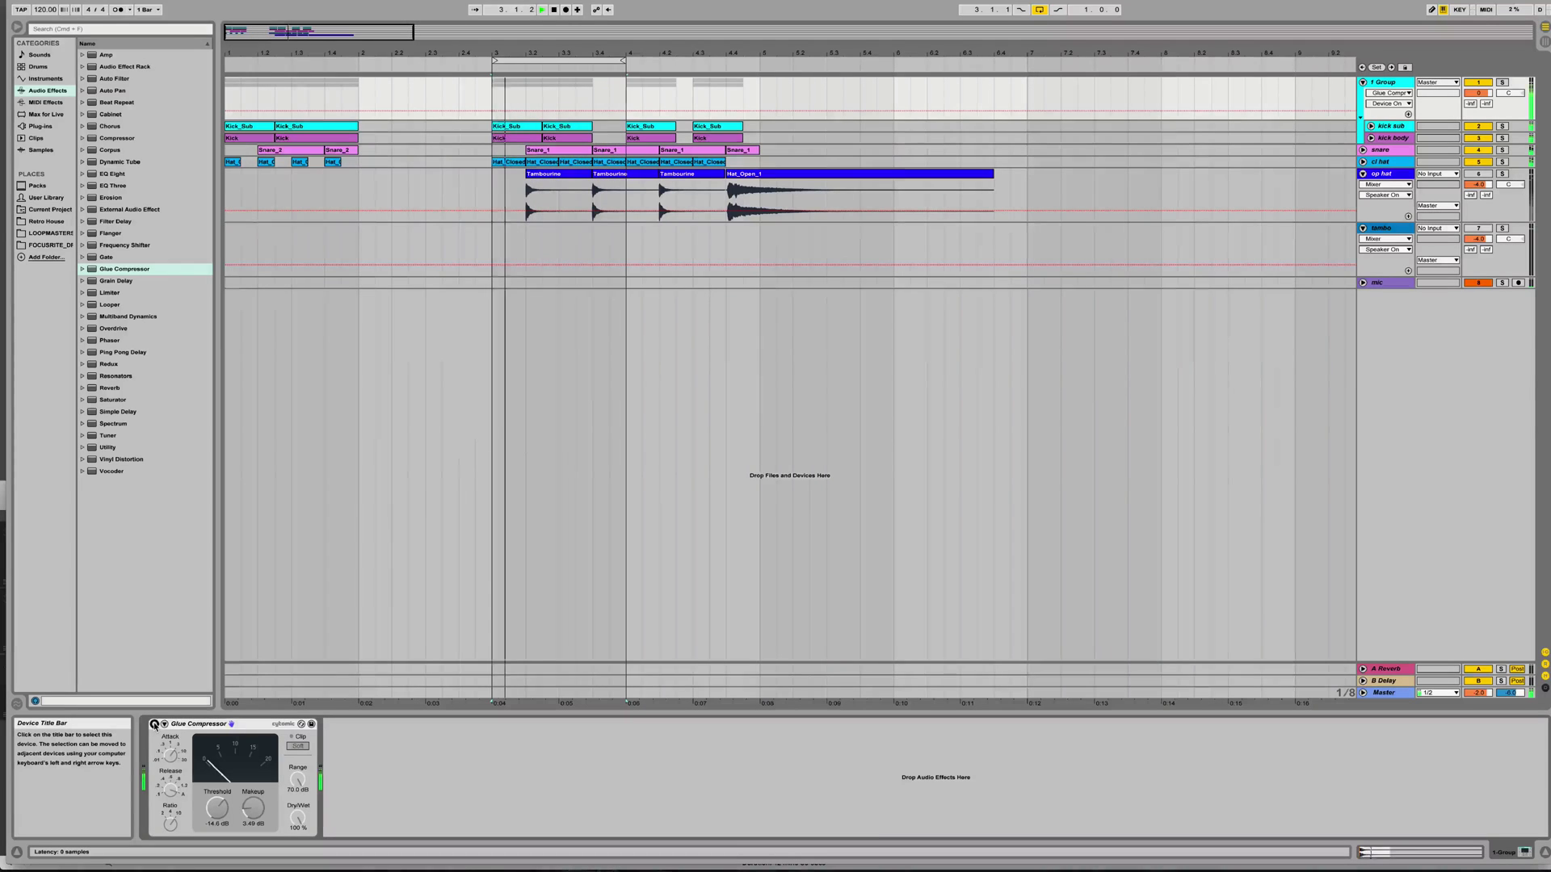
click(155, 725)
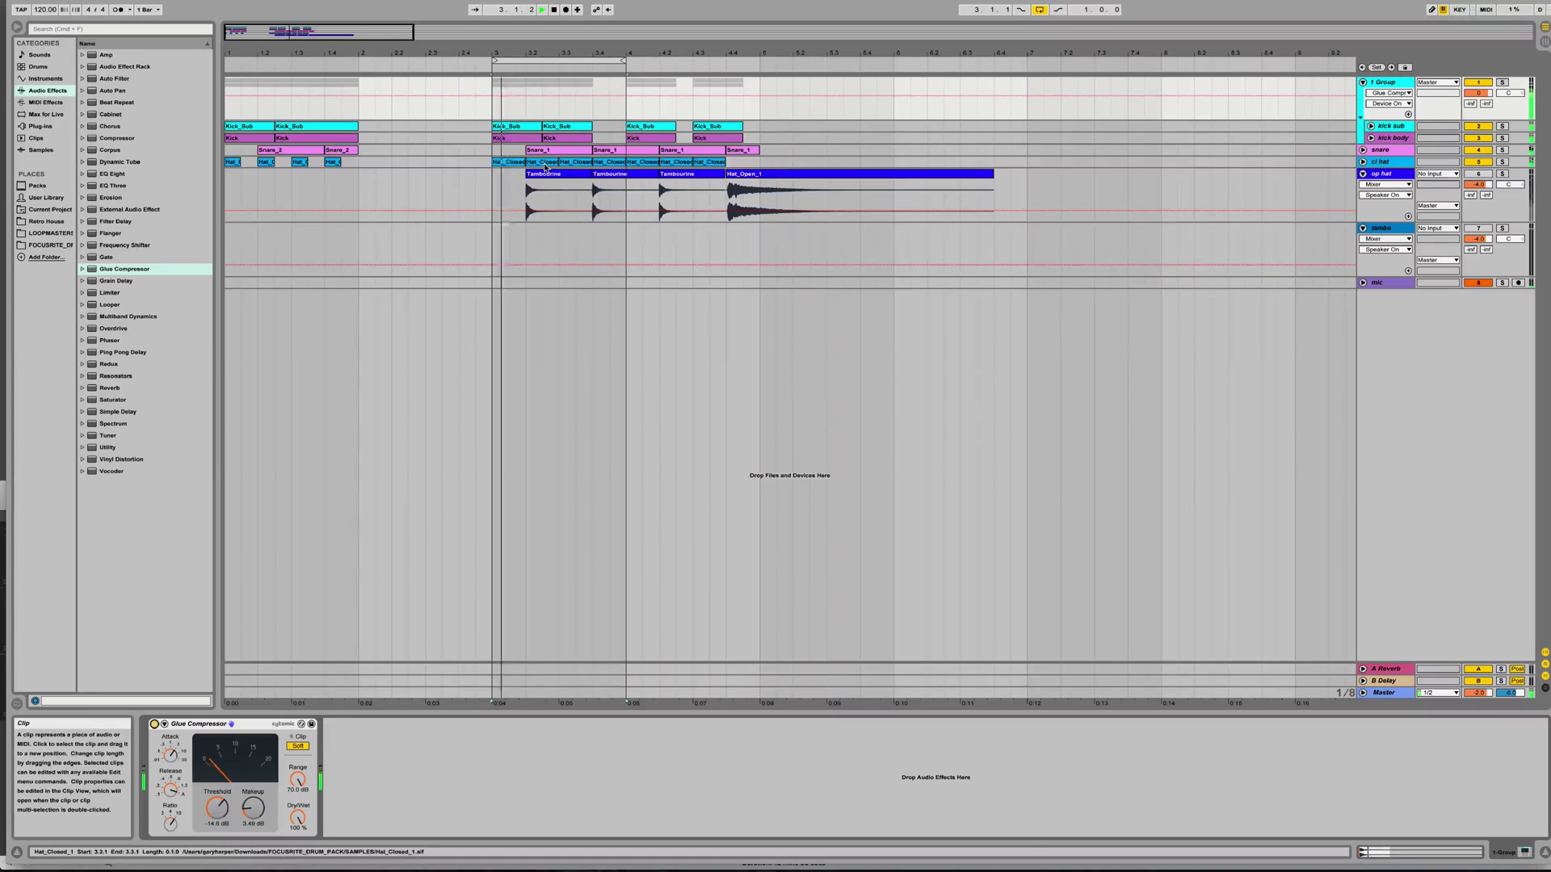
Unfold the closed hat track, lower its volume to about -17.3 dB, and add an EQ Eight to it.
click(1362, 161)
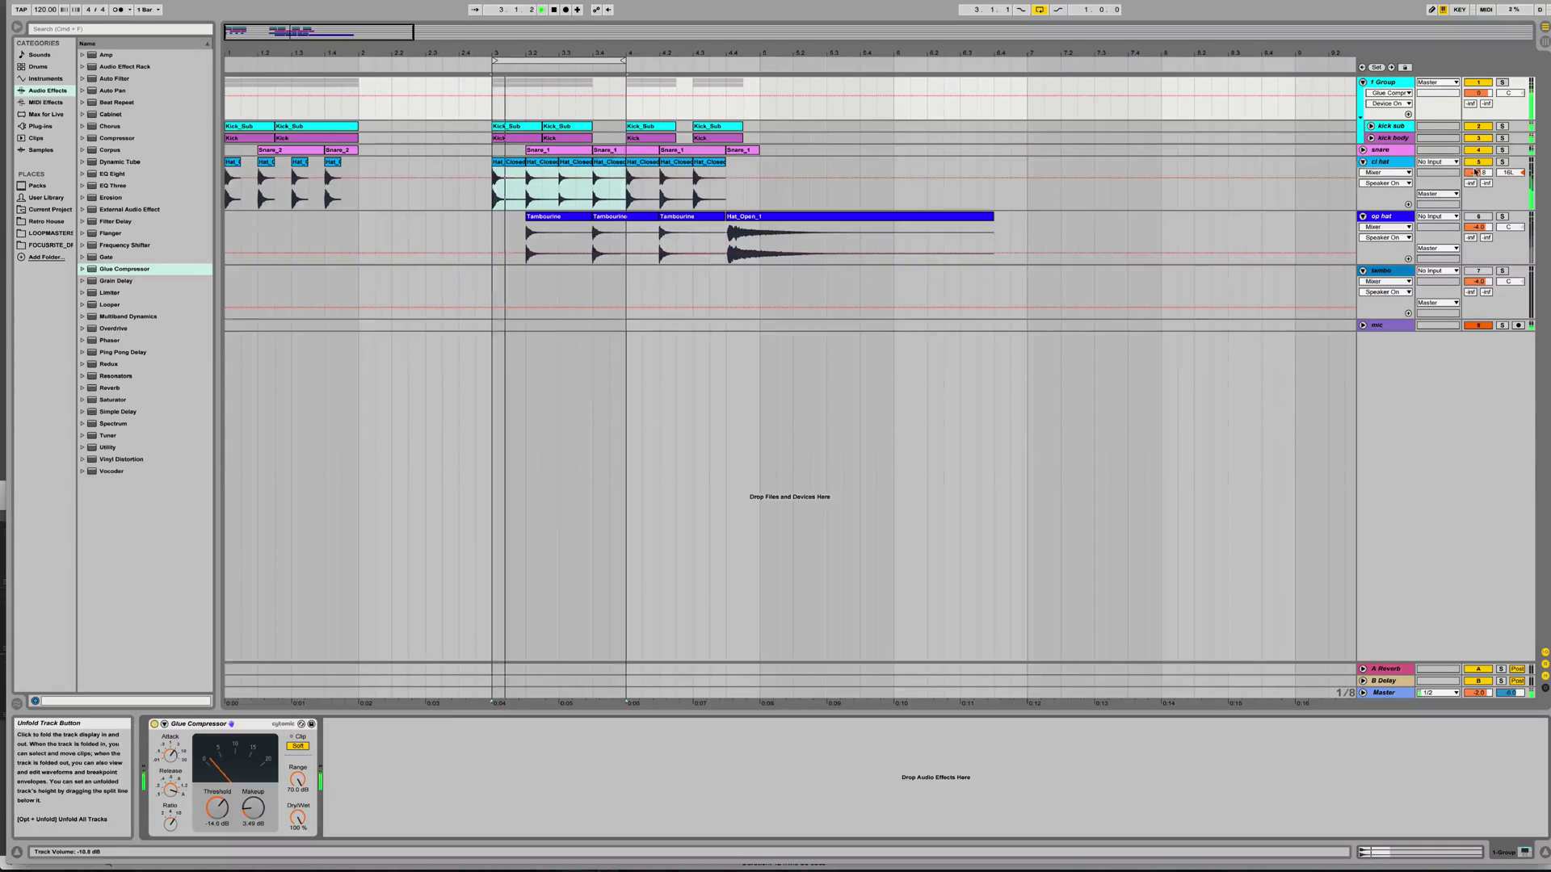
drag(1478, 173, 1478, 182)
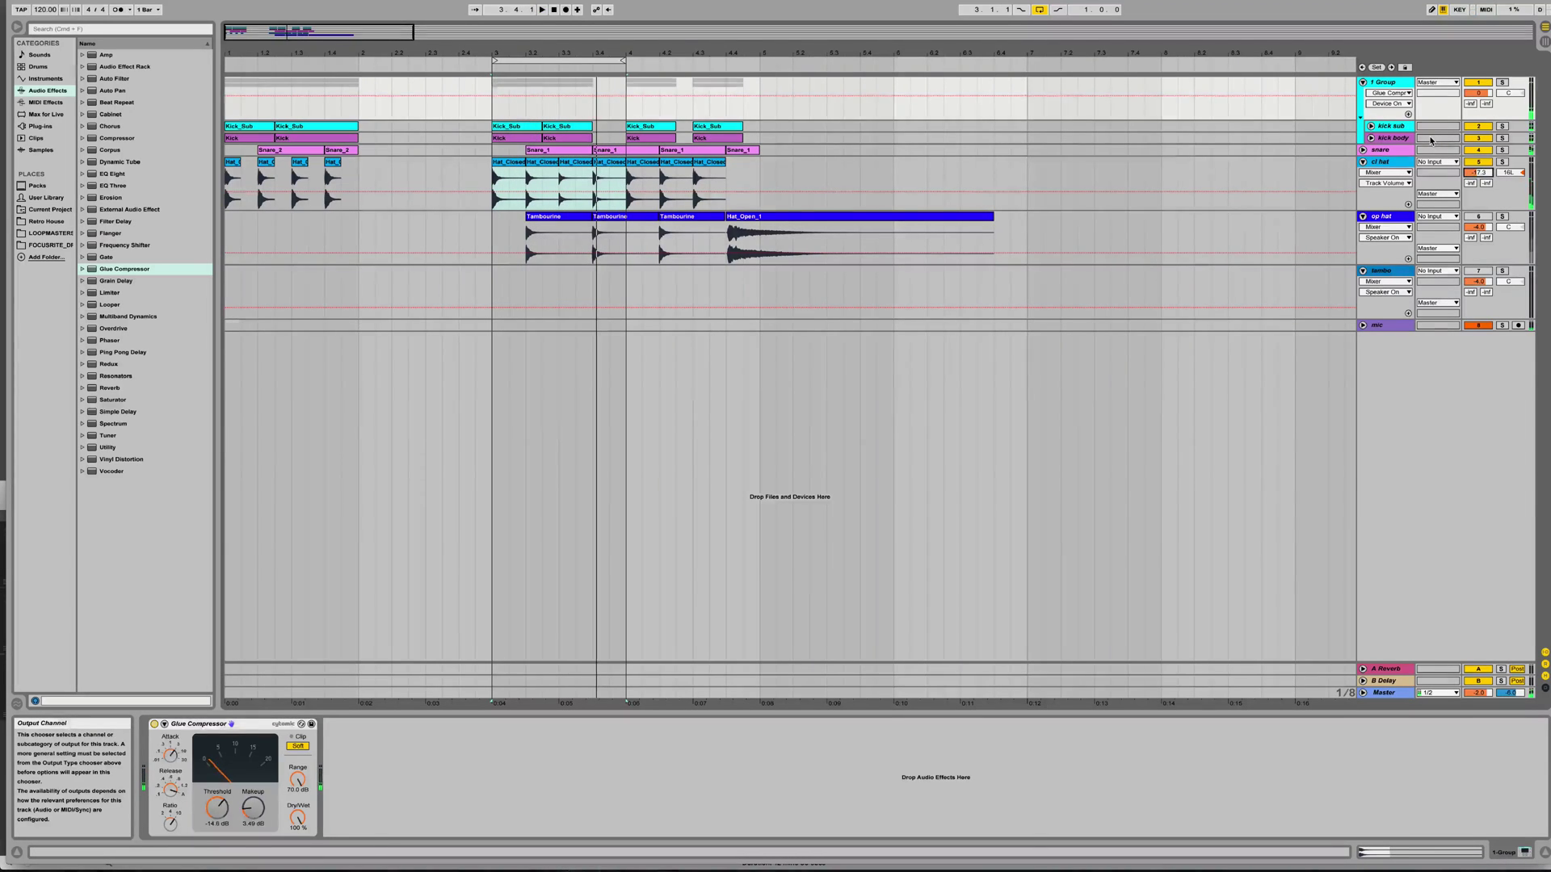
click(1385, 163)
drag(114, 174, 315, 775)
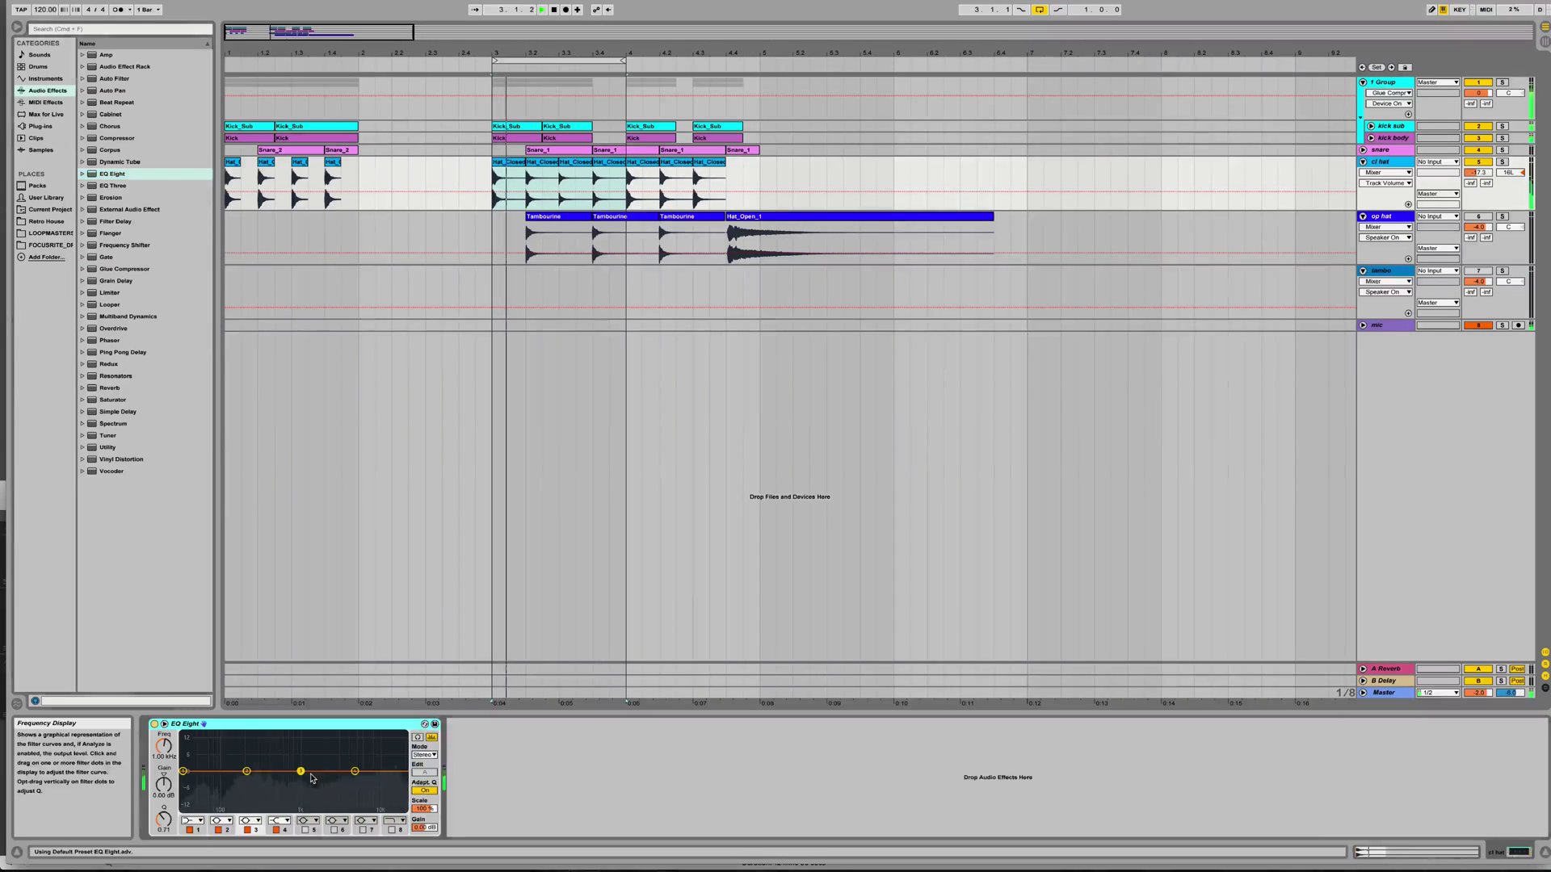
Set band 1 of the closed hat EQ to a low cut and raise its frequency to remove the low end.
click(194, 821)
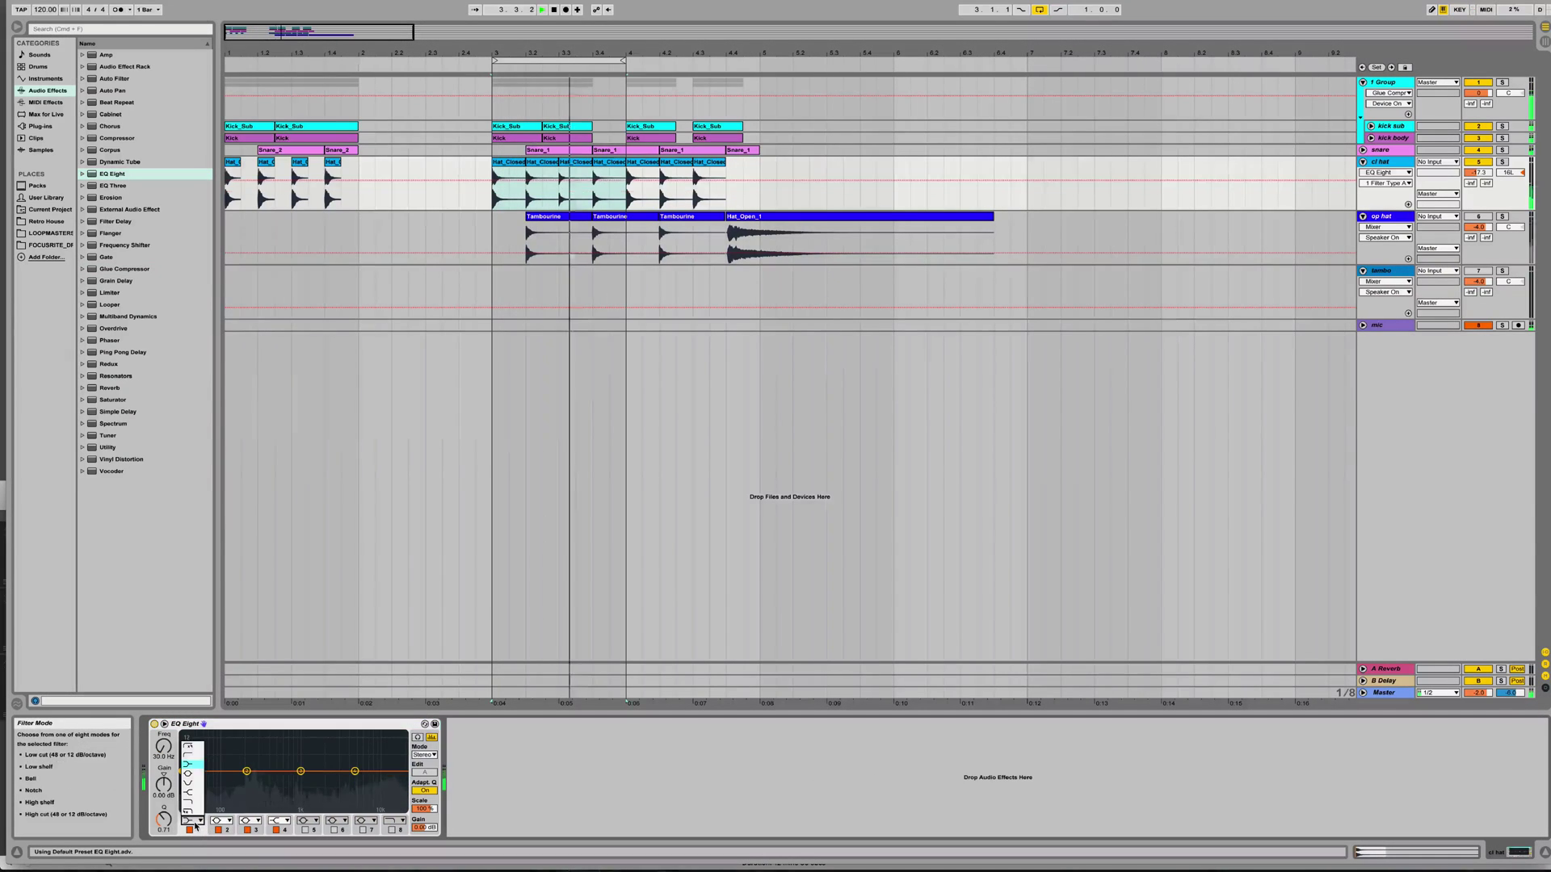
click(188, 746)
drag(184, 780, 277, 784)
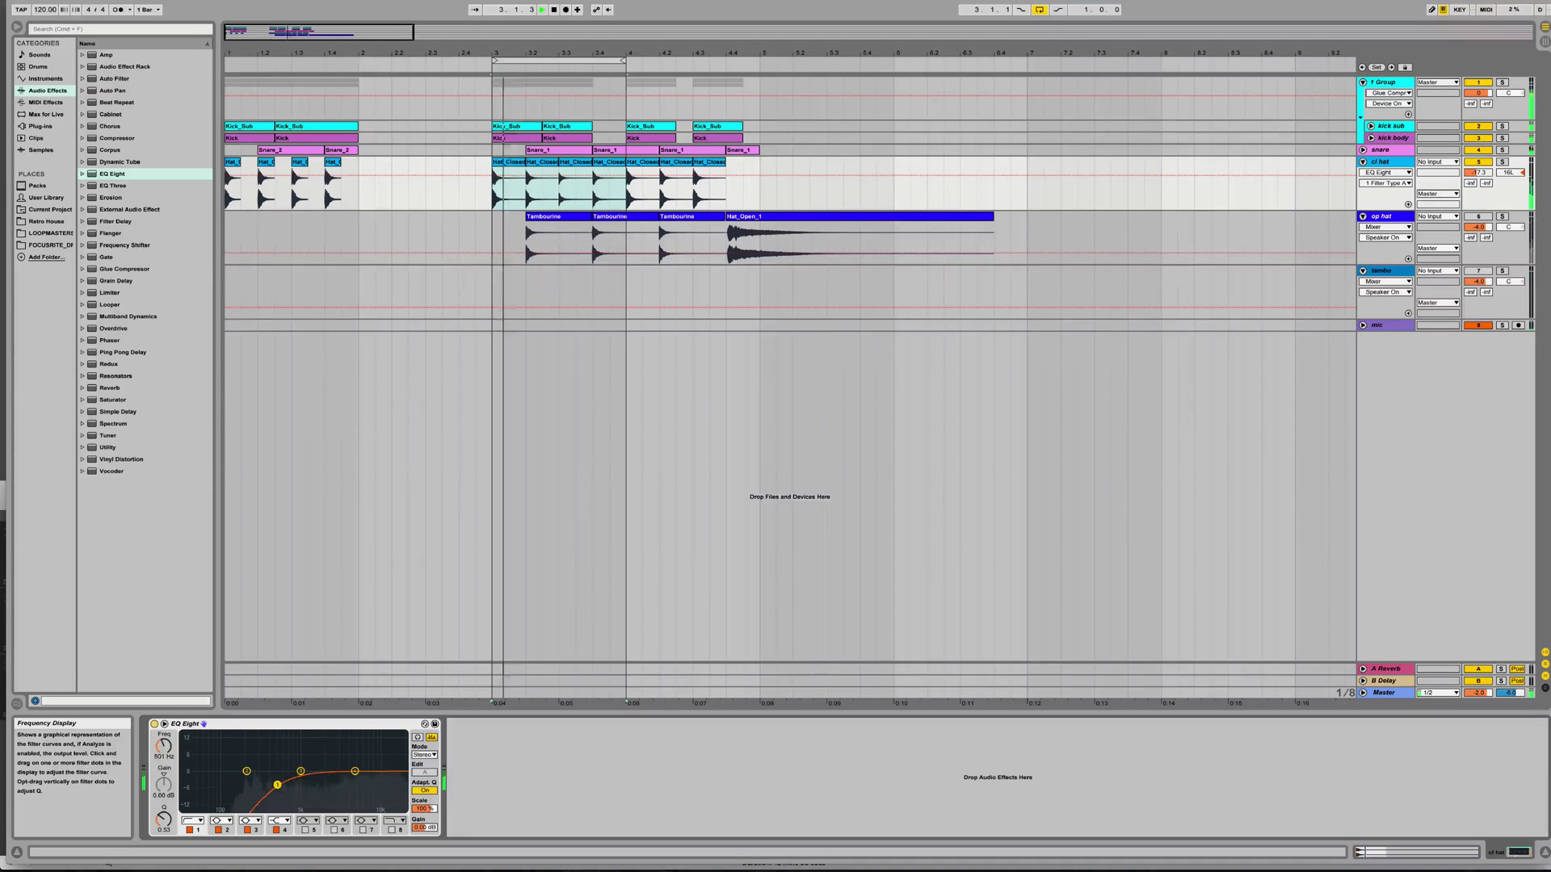
Enable band 8 of the closed hat EQ as a high shelf and cut about 6 dB around 12.7 kHz.
click(392, 829)
click(393, 821)
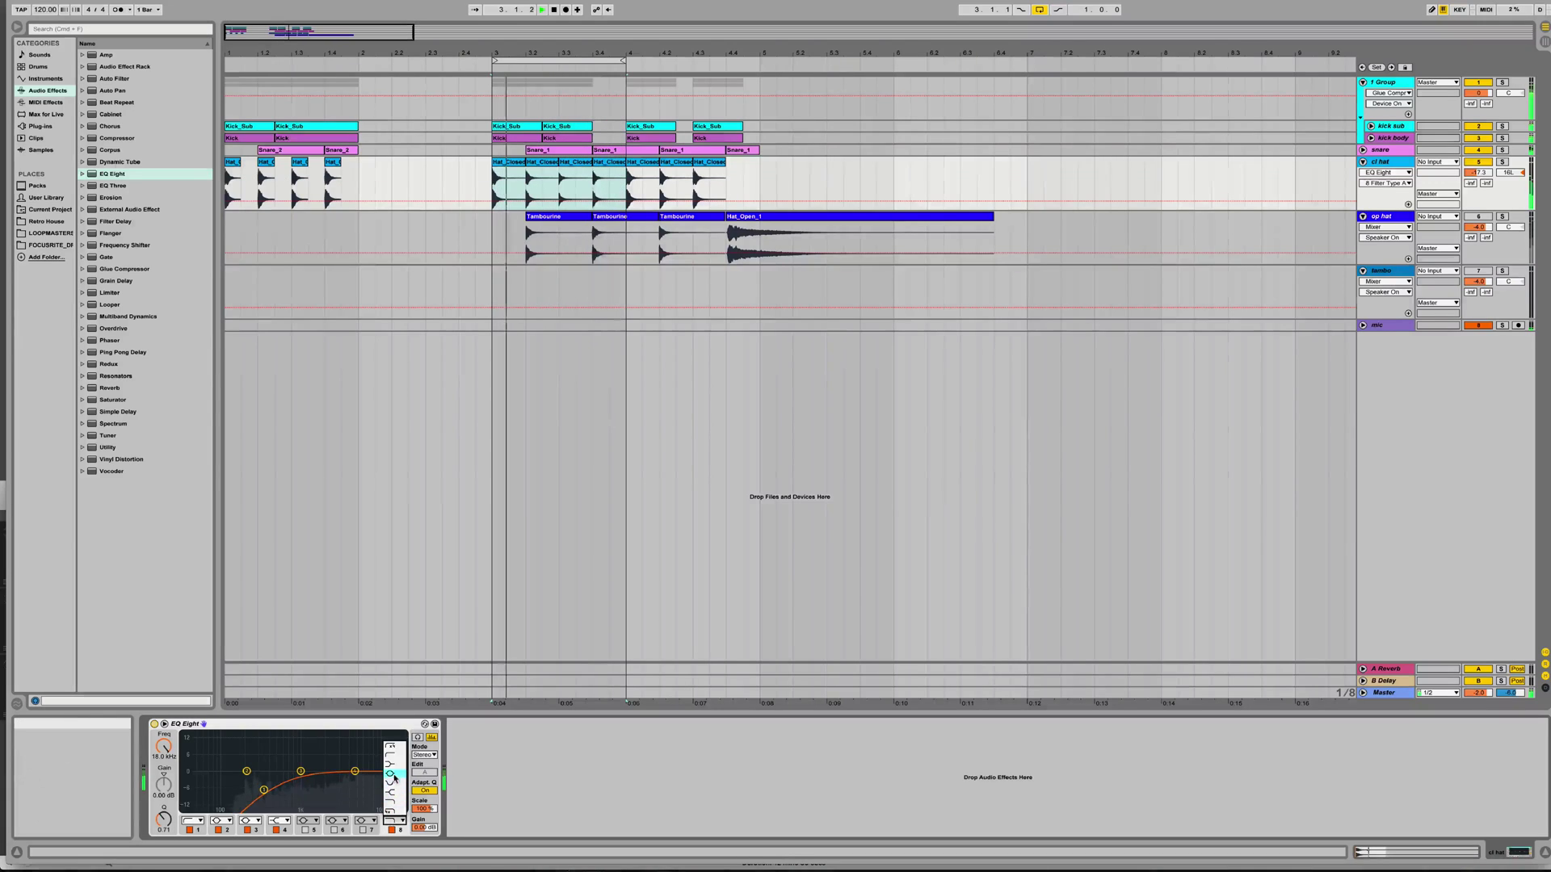
click(390, 774)
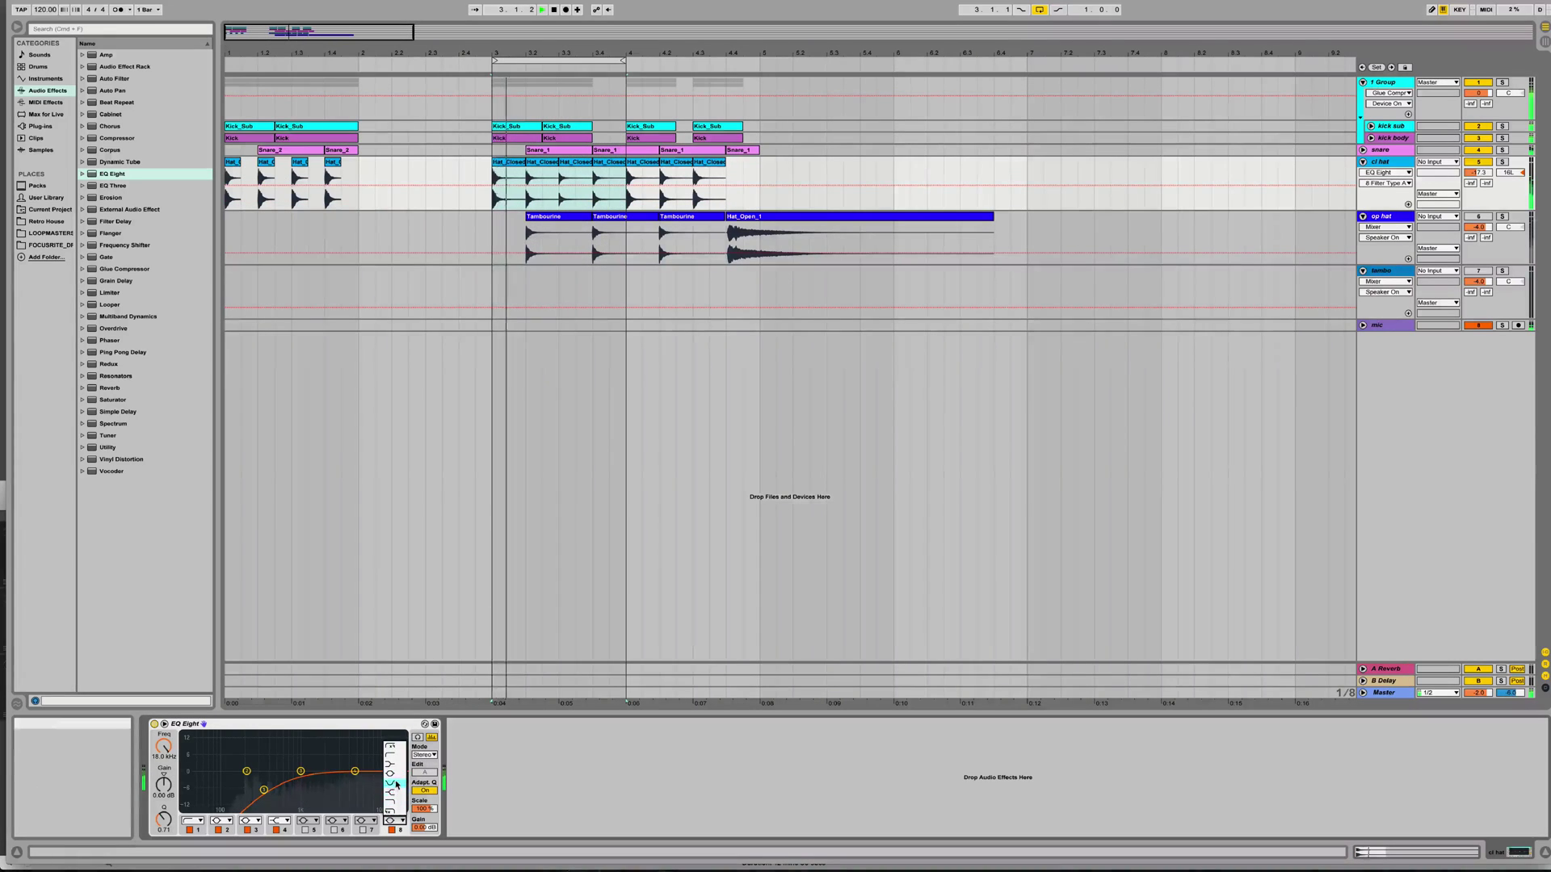
drag(398, 772, 373, 775)
click(395, 821)
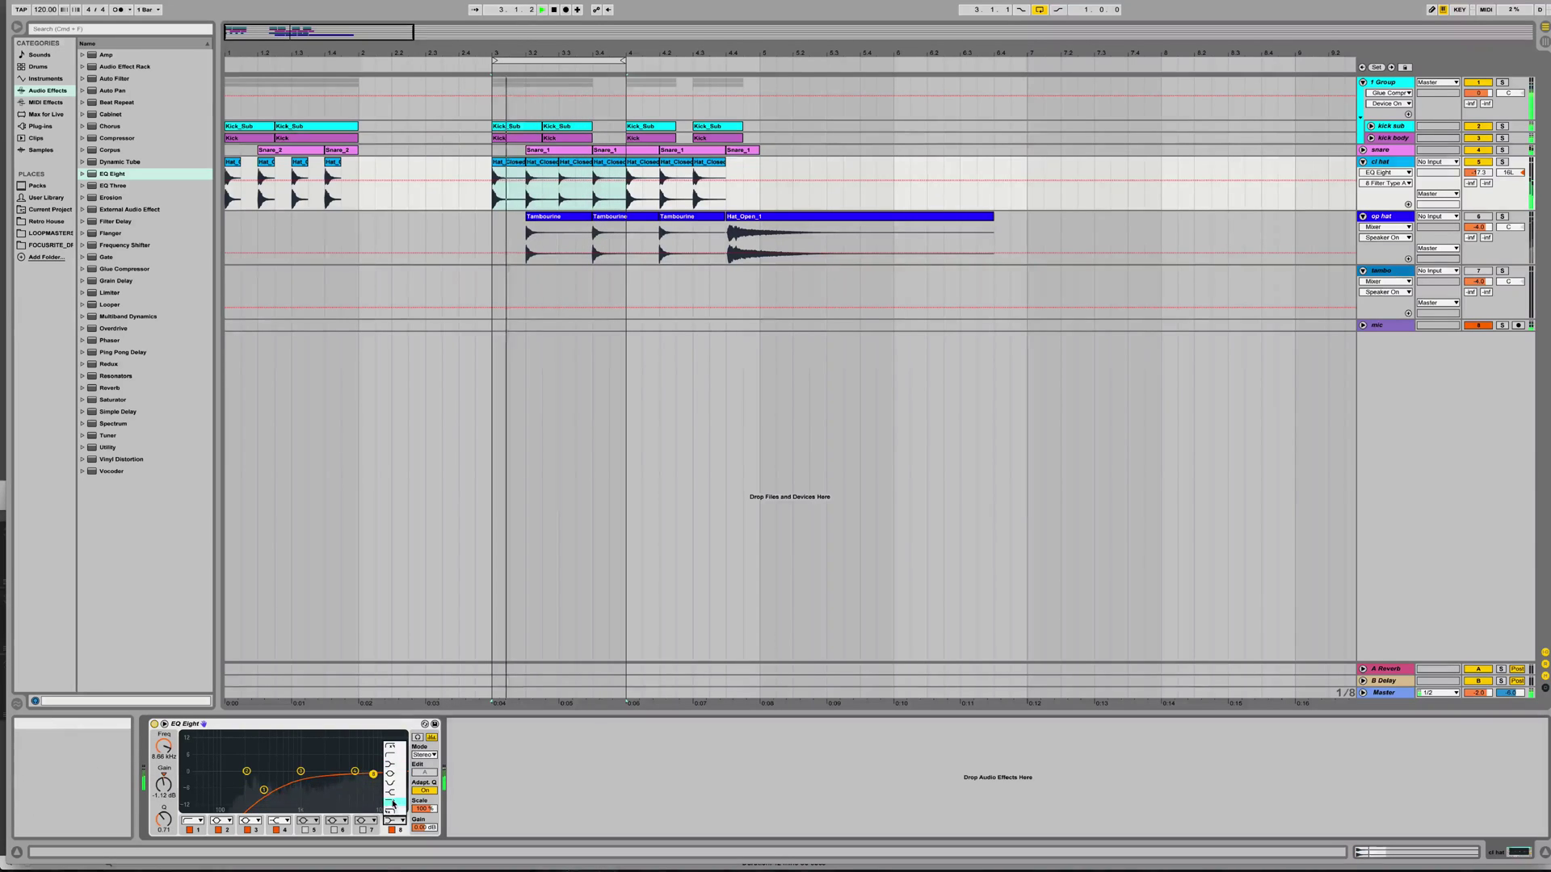
click(395, 795)
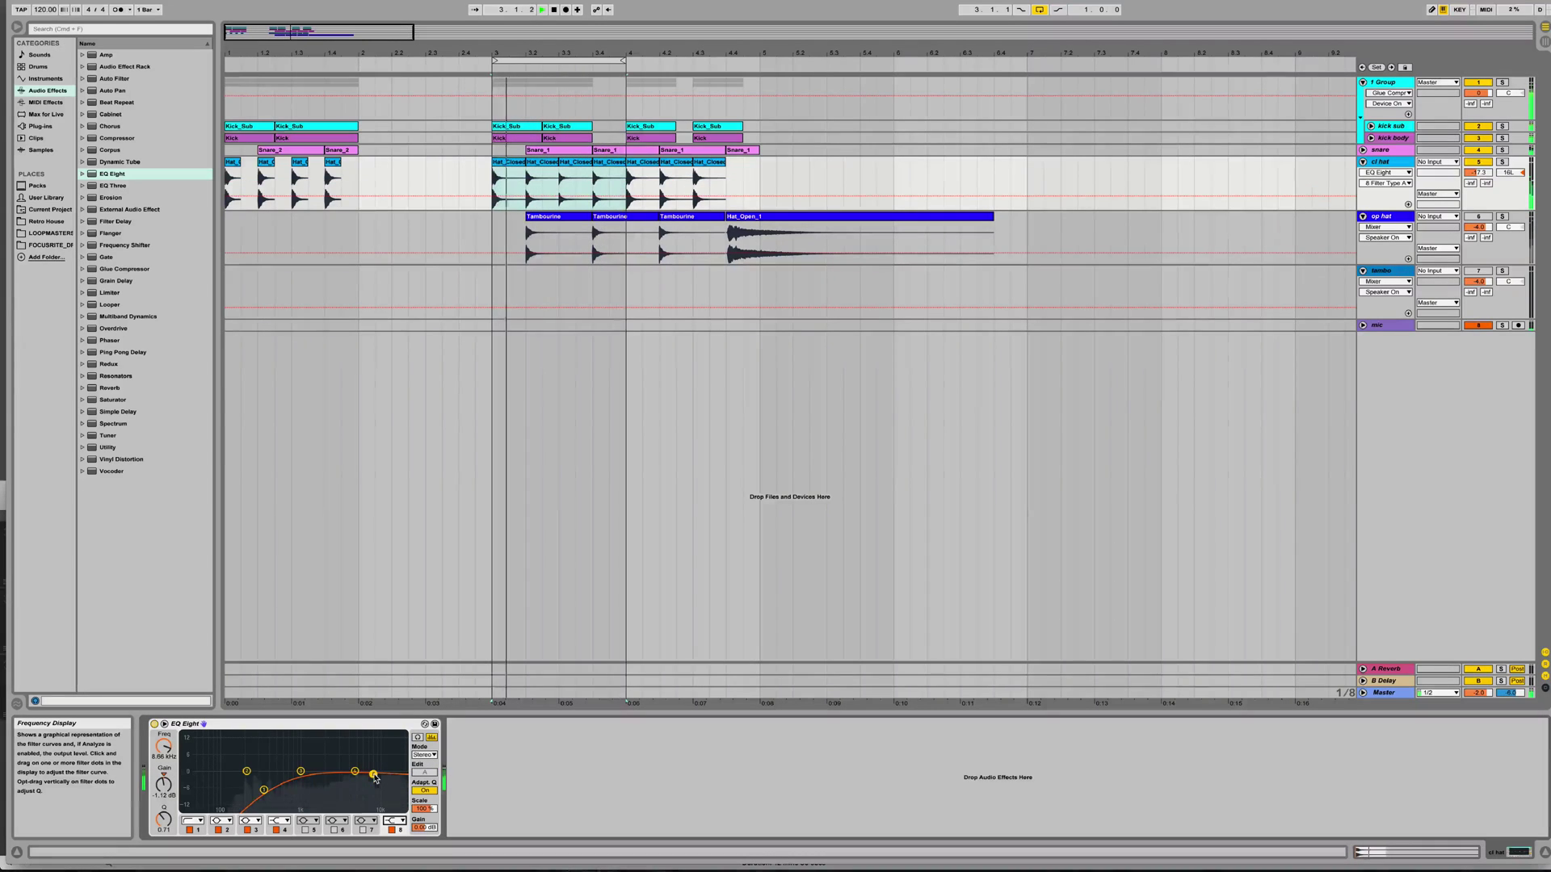
mouse_move(373, 774)
mouse_down()
mouse_move(356, 783)
mouse_move(376, 792)
mouse_up()
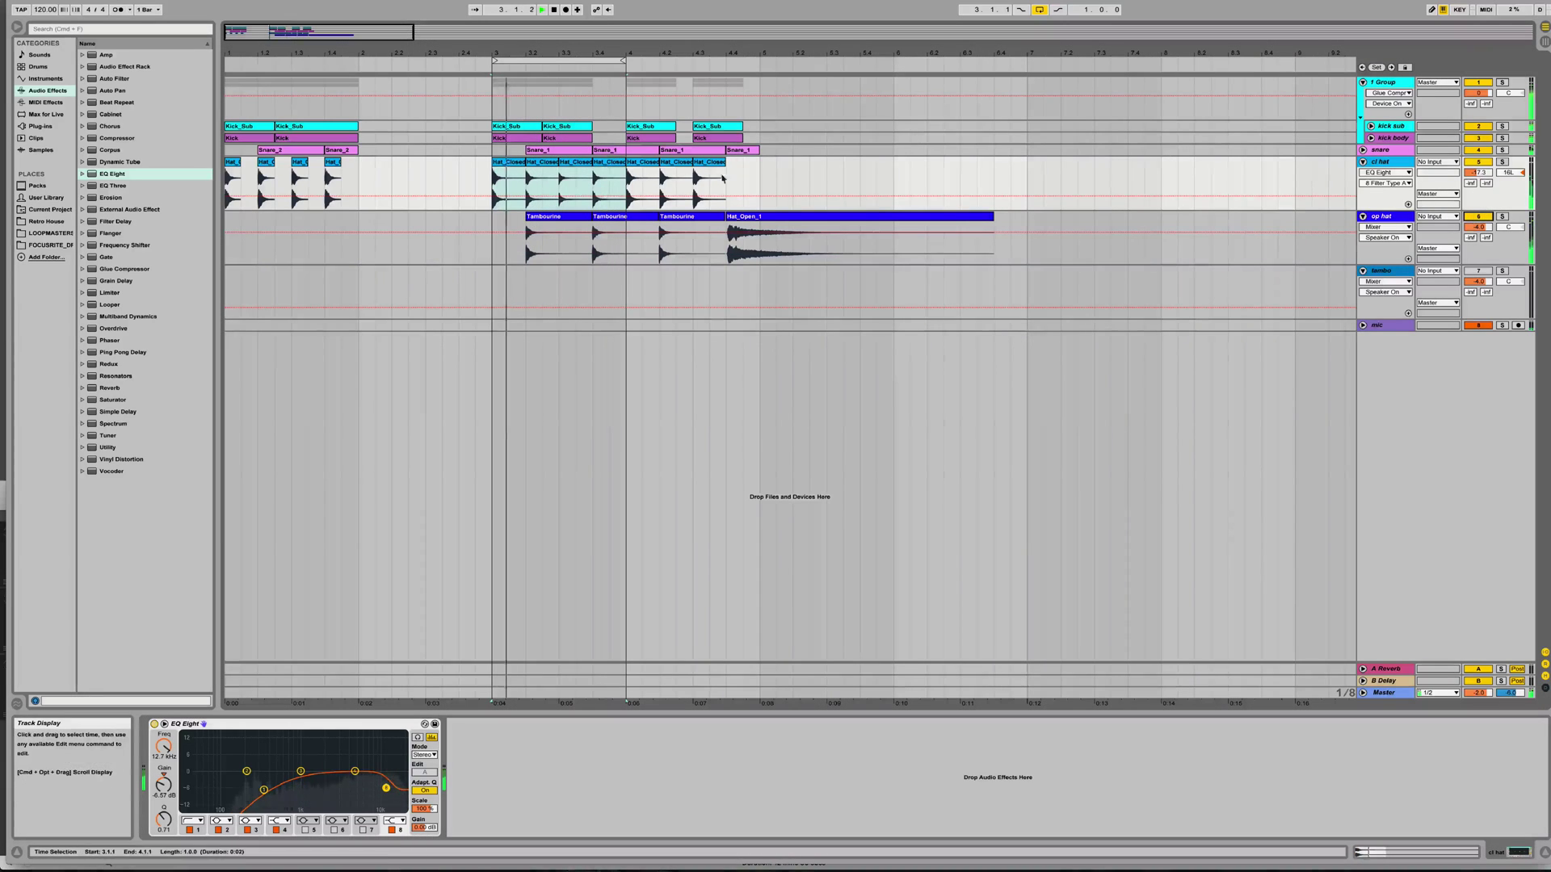
Lower the op hat track's volume and bring up the snare track's EQ Eight.
drag(1477, 227, 1477, 255)
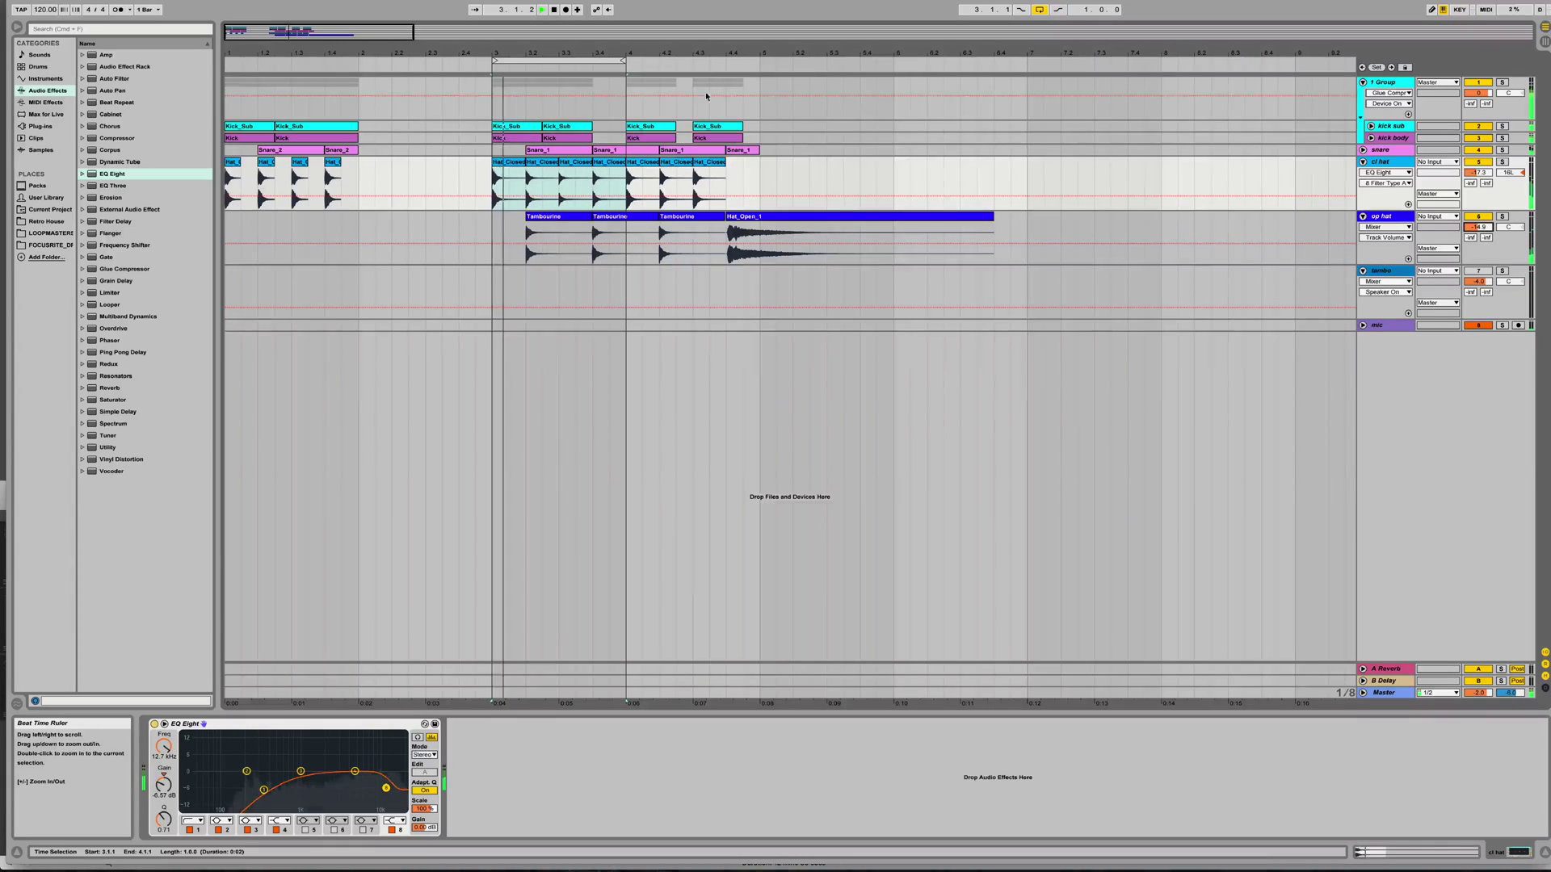
click(1388, 149)
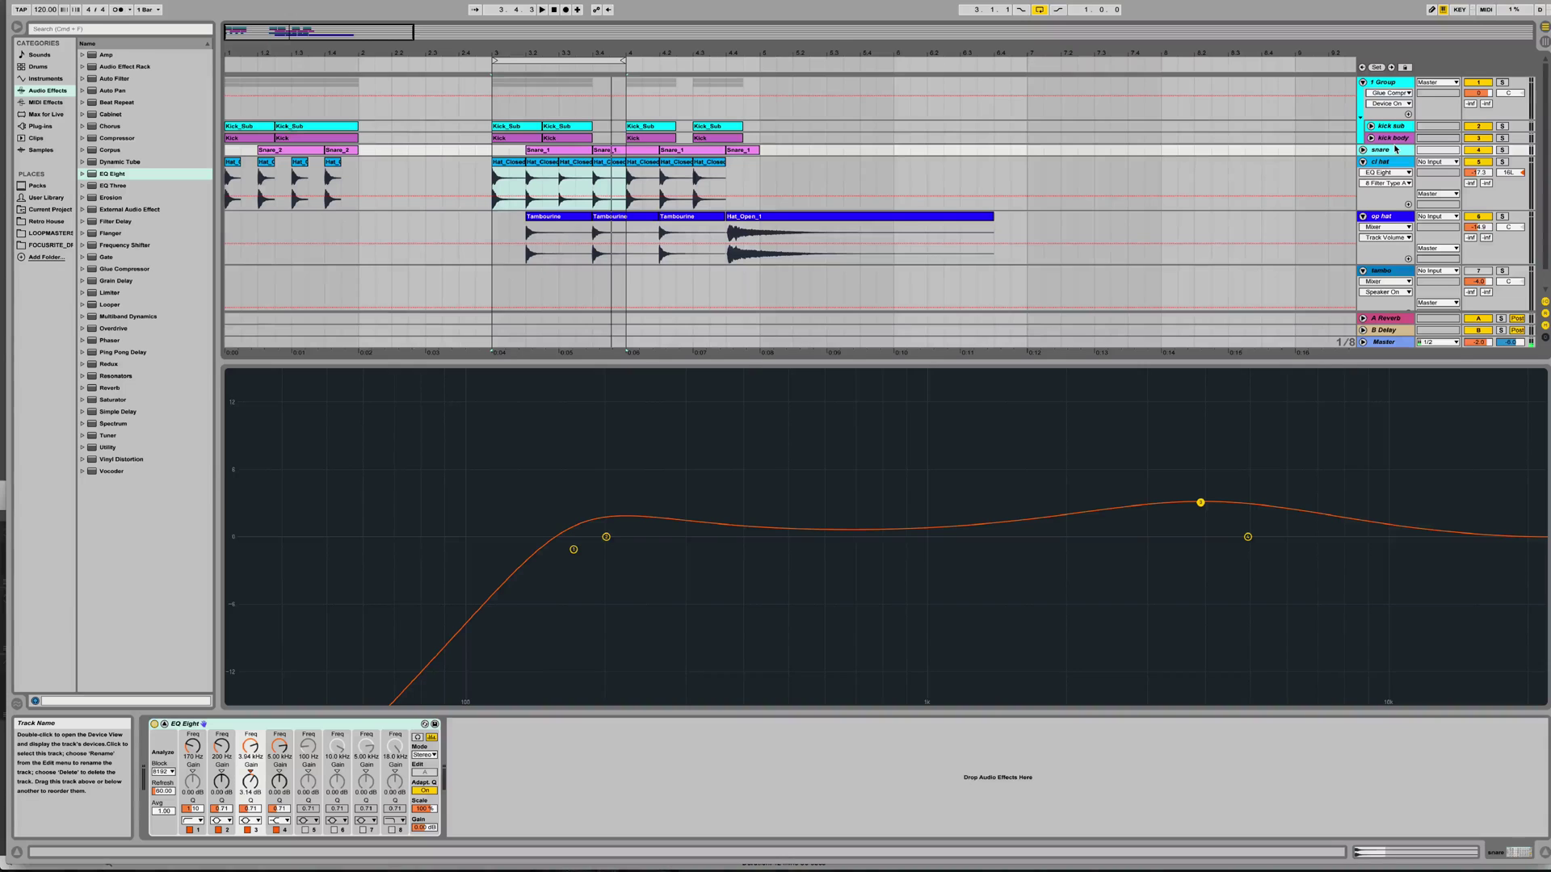
Add a Compressor after the snare's EQ Eight with Makeup off, auto release on, a slightly lowered threshold and an attack of about 17.9 ms.
drag(123, 138, 470, 777)
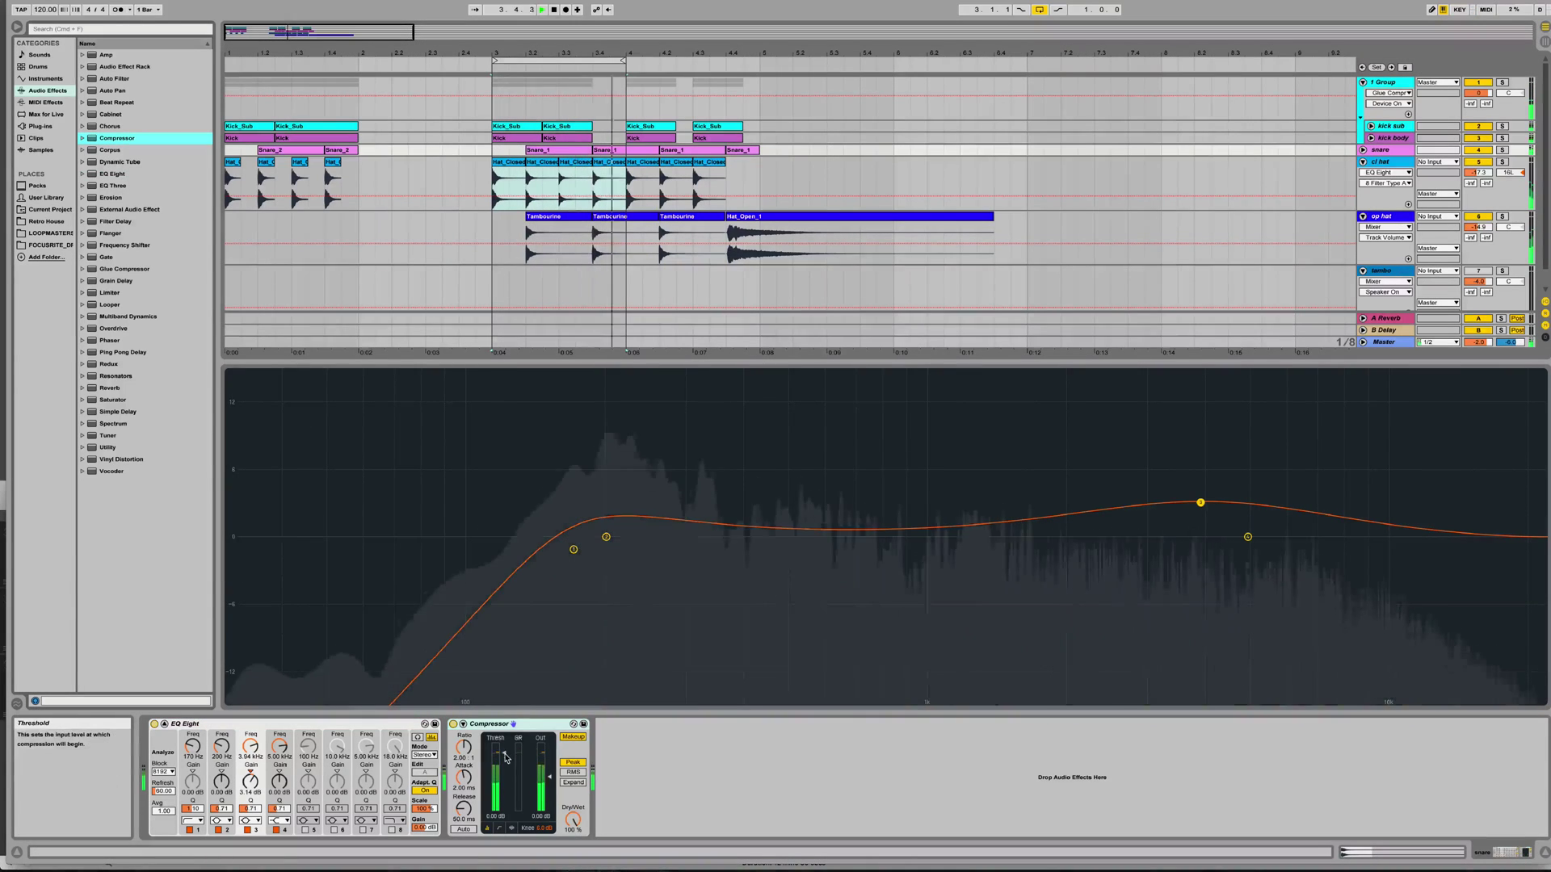
click(569, 738)
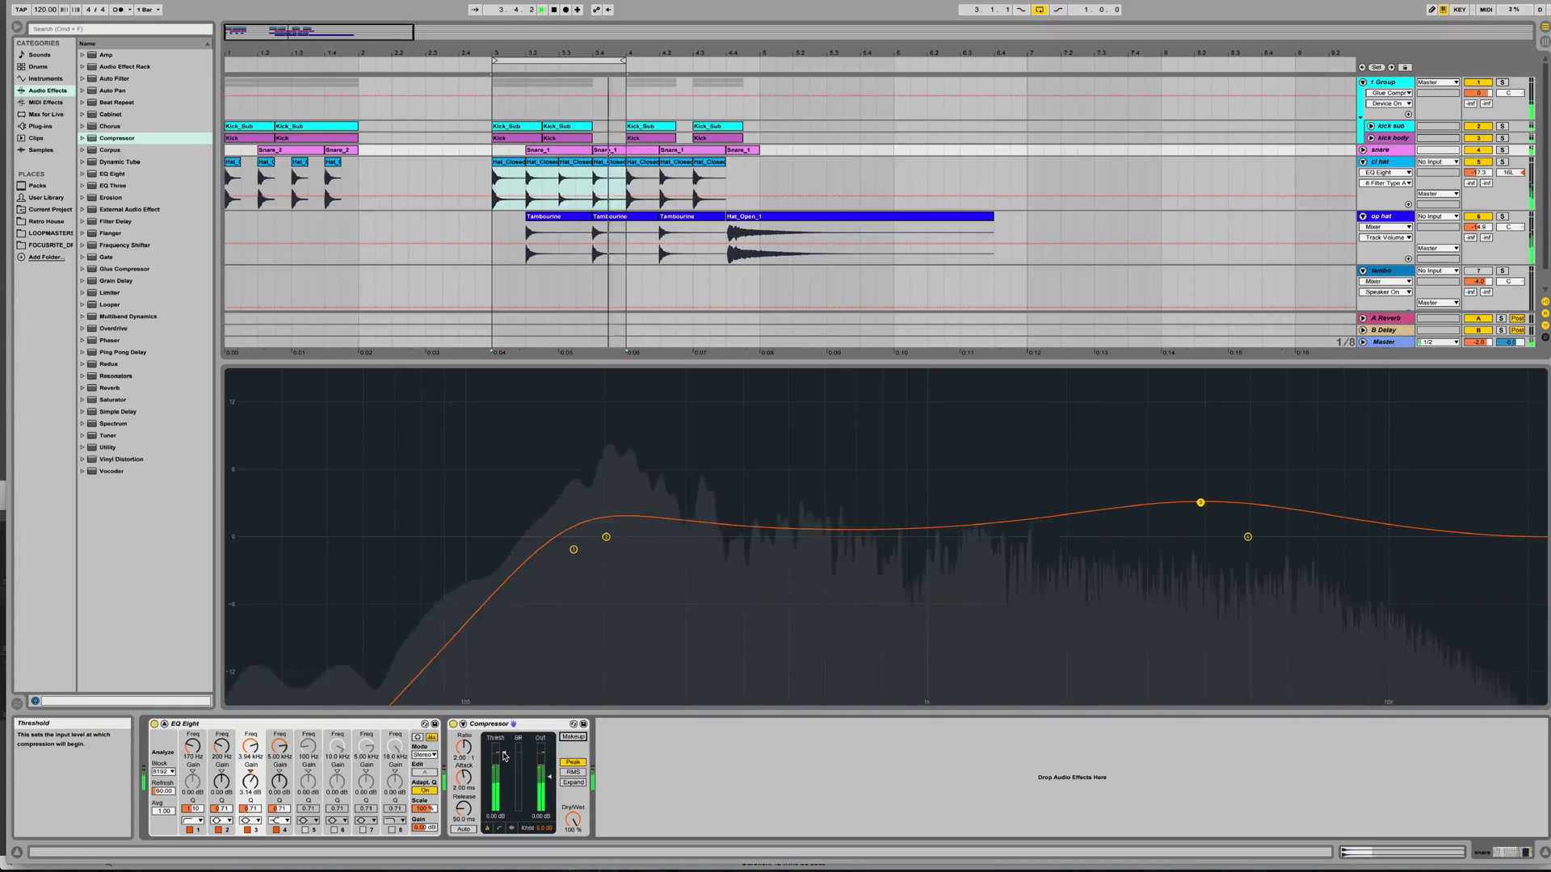
drag(504, 756, 464, 765)
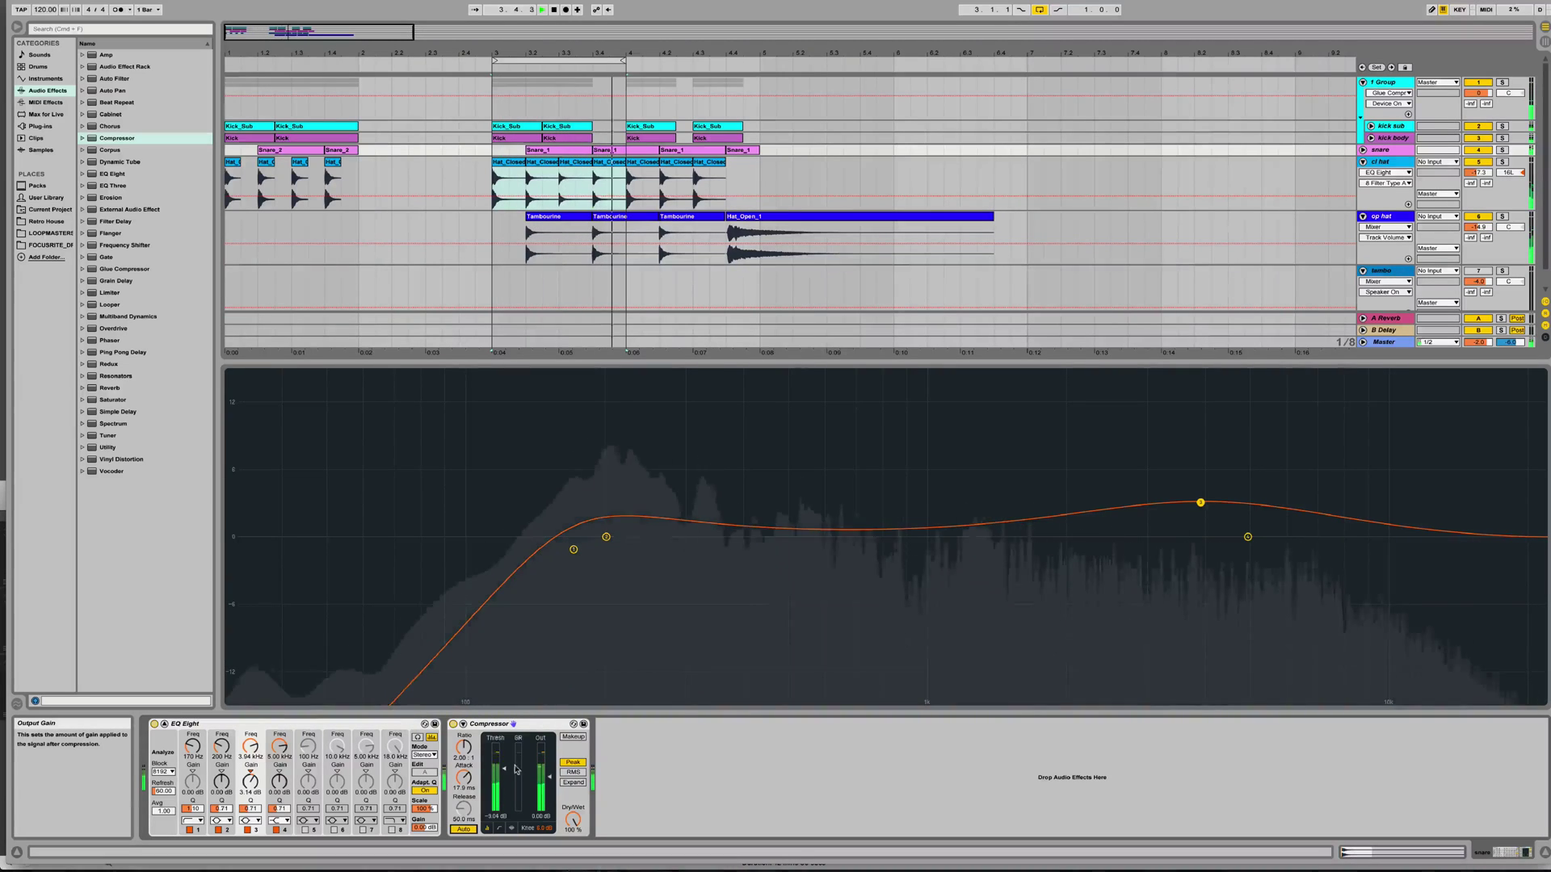
Compress the snare harder with a higher ratio, a threshold of about -12 dB, an attack of about 49 ms and about 2.8 dB output gain.
mouse_move(464, 748)
mouse_down()
mouse_move(463, 727)
mouse_move(464, 755)
mouse_up()
drag(463, 748, 503, 780)
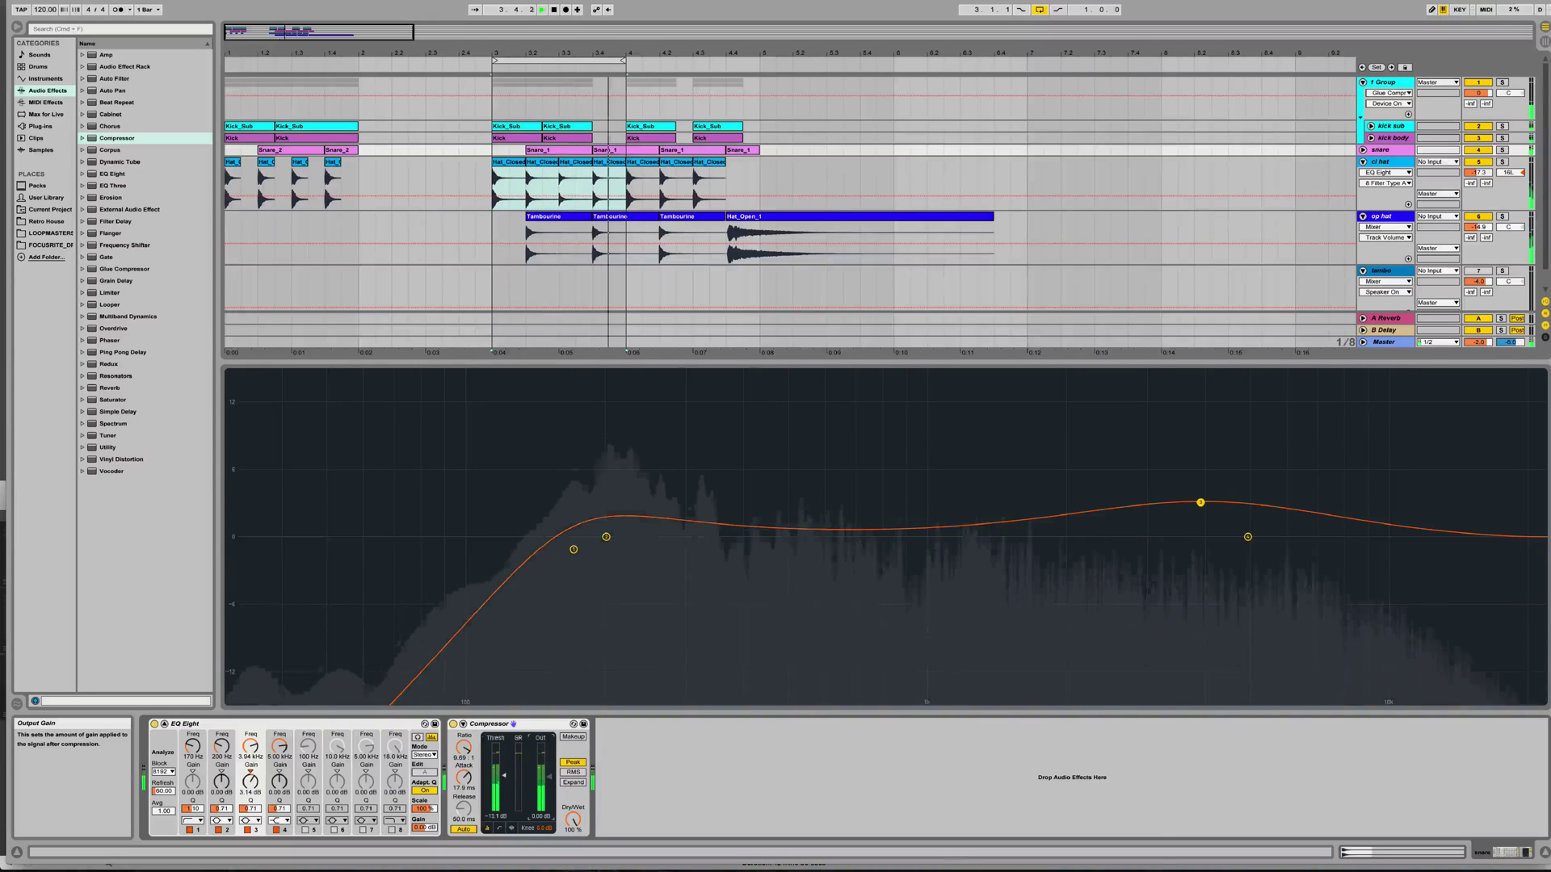
mouse_move(549, 777)
mouse_down()
mouse_move(463, 770)
mouse_move(464, 746)
mouse_up()
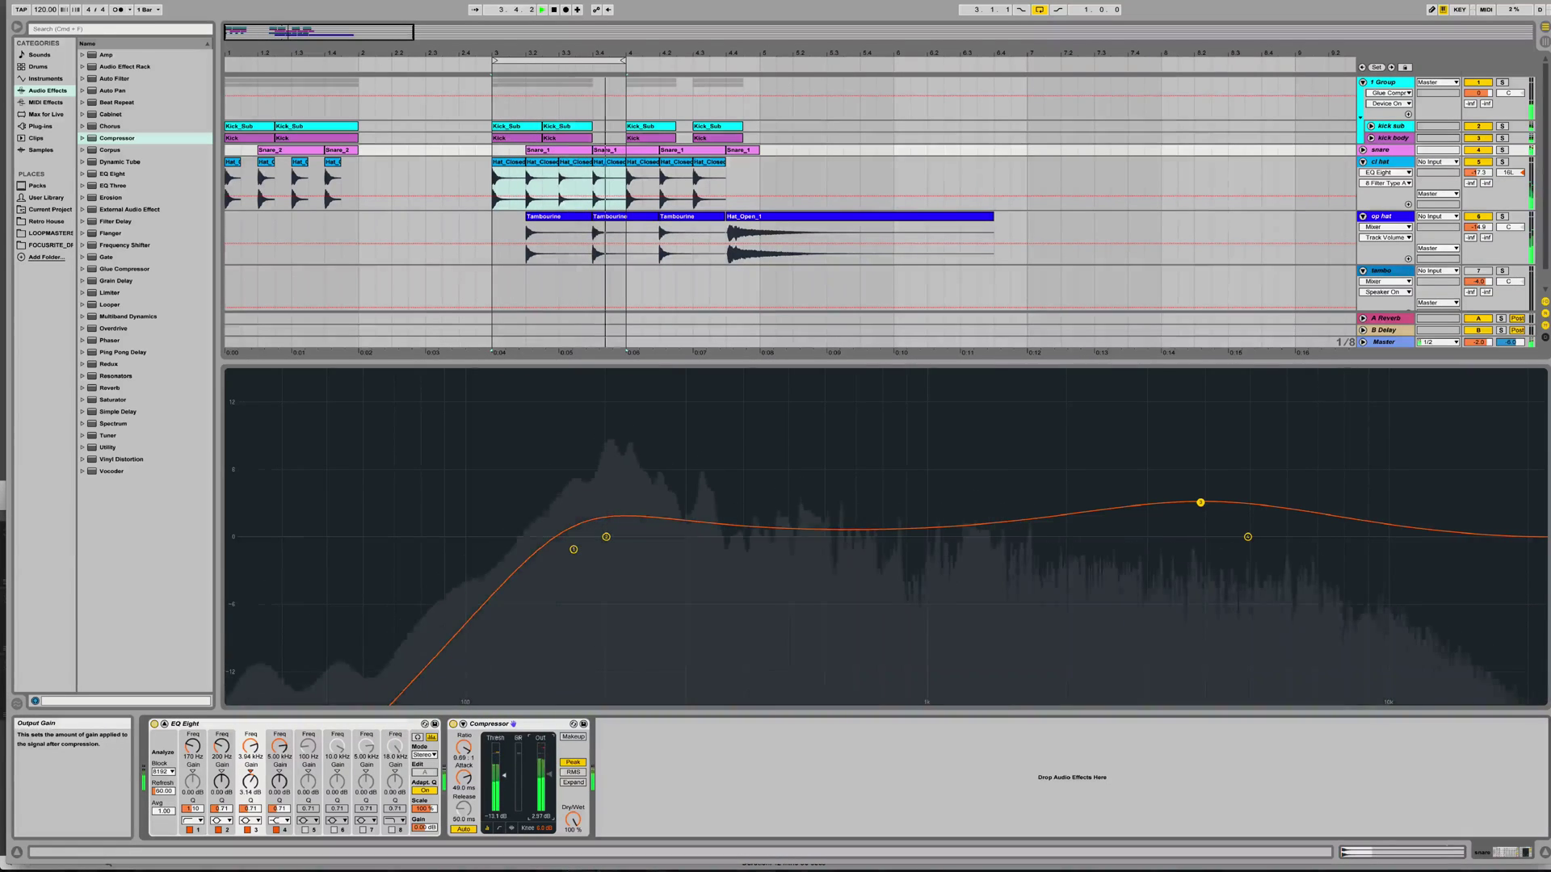
Bypass and re-enable the snare's Compressor during playback to compare the sound, and stop the loop.
click(453, 724)
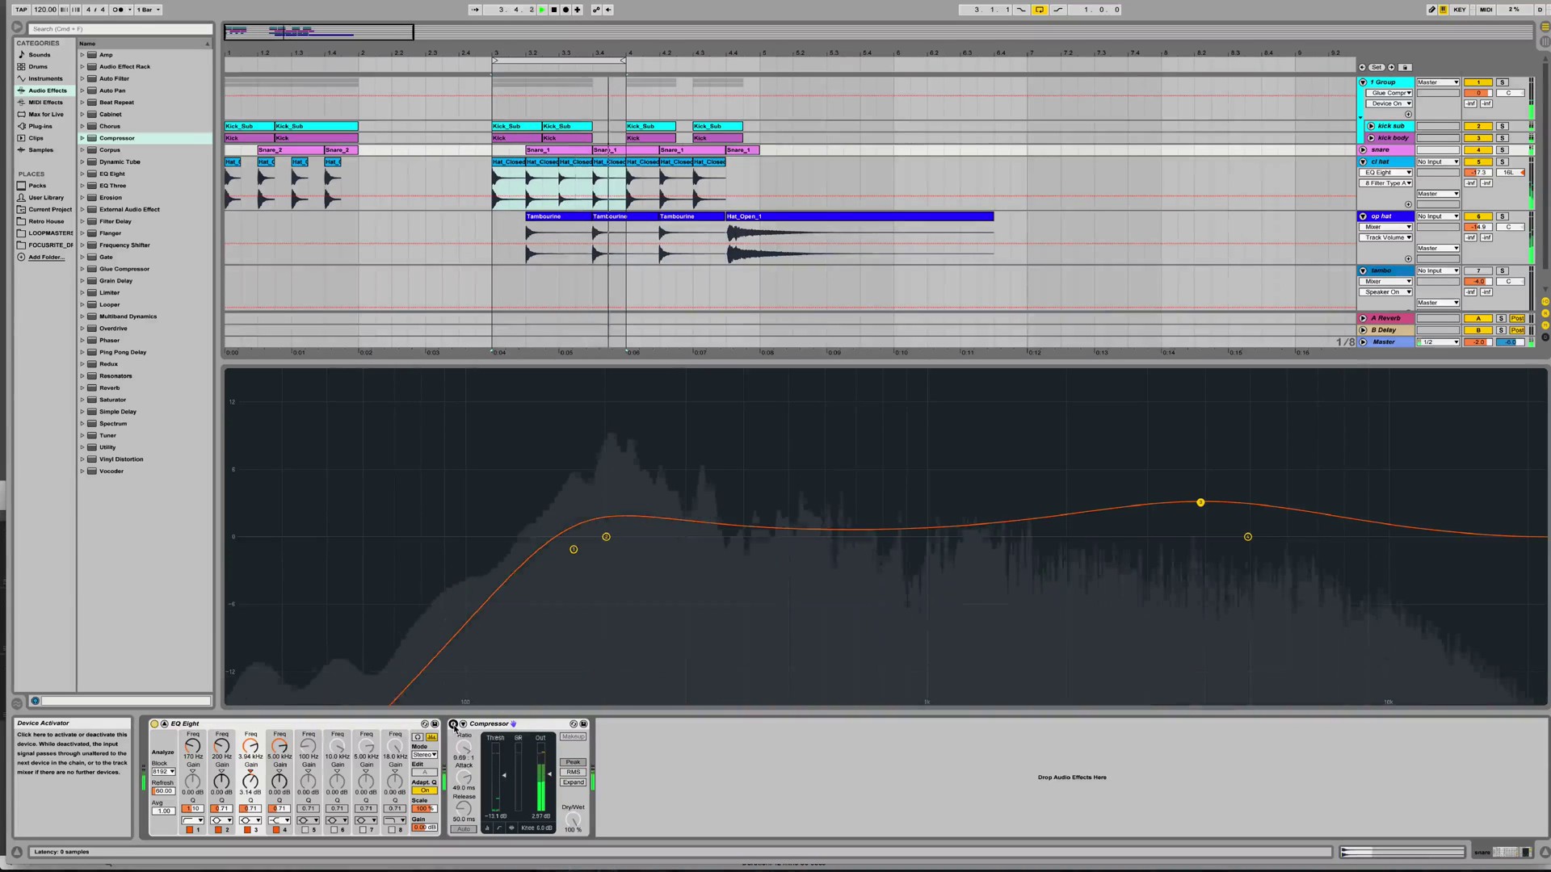
click(453, 724)
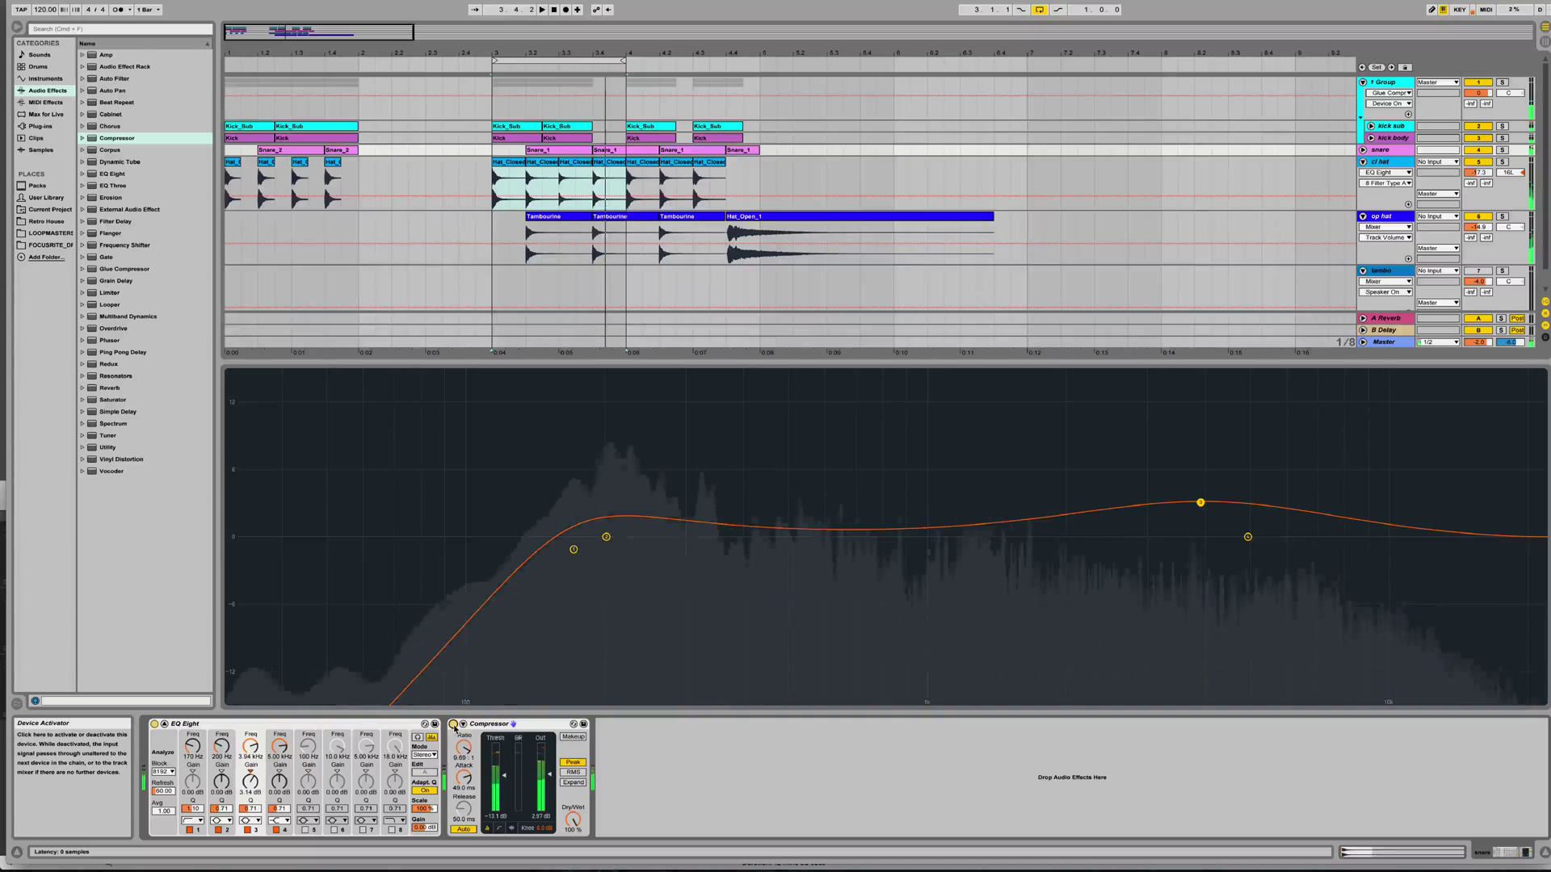
key(space)
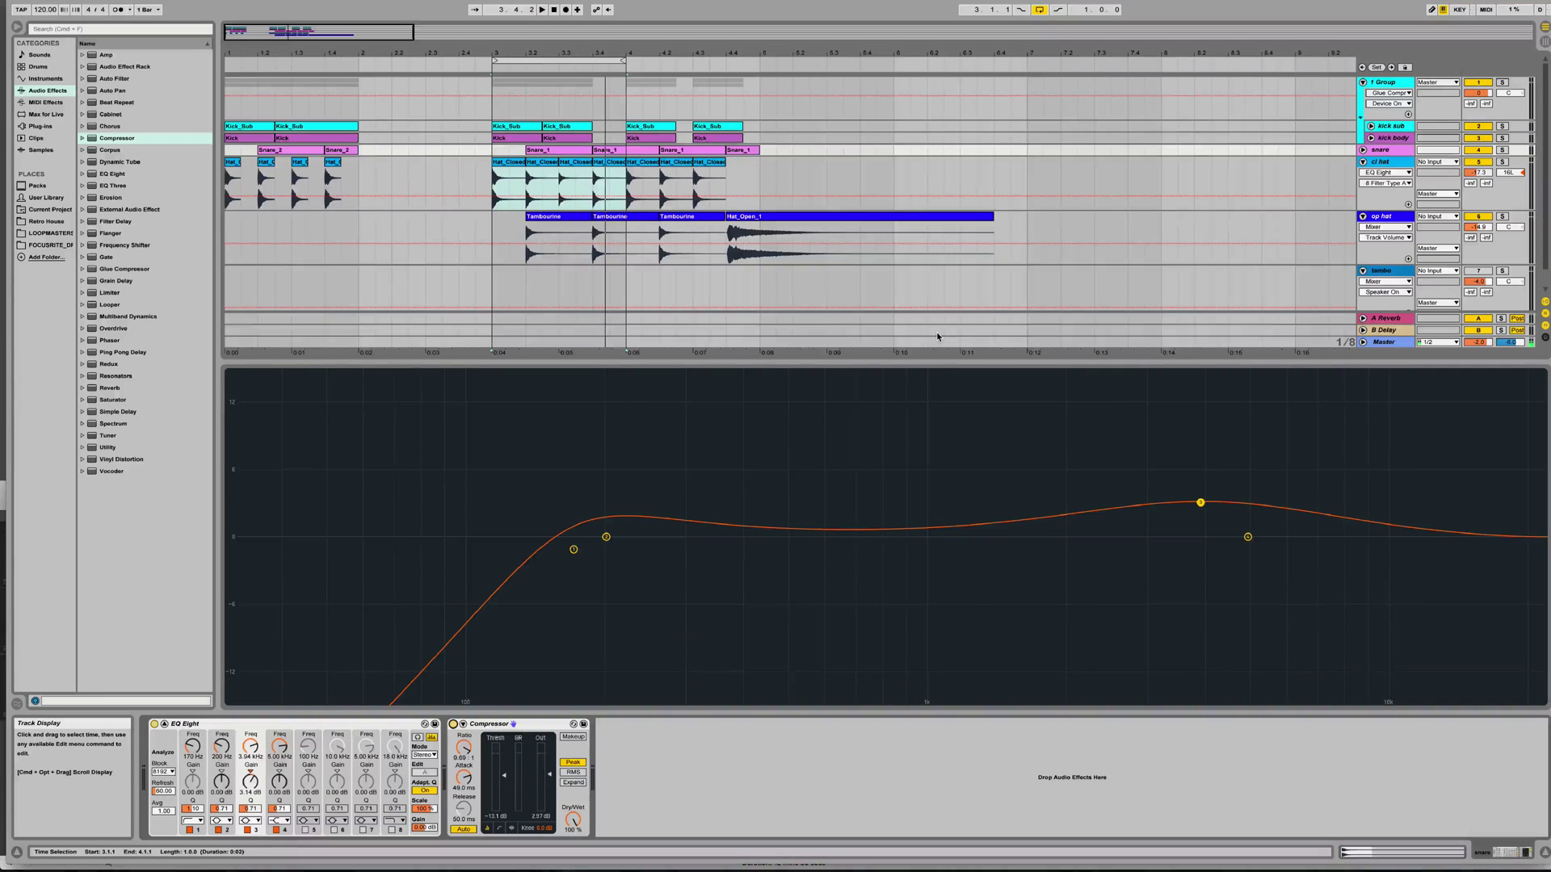